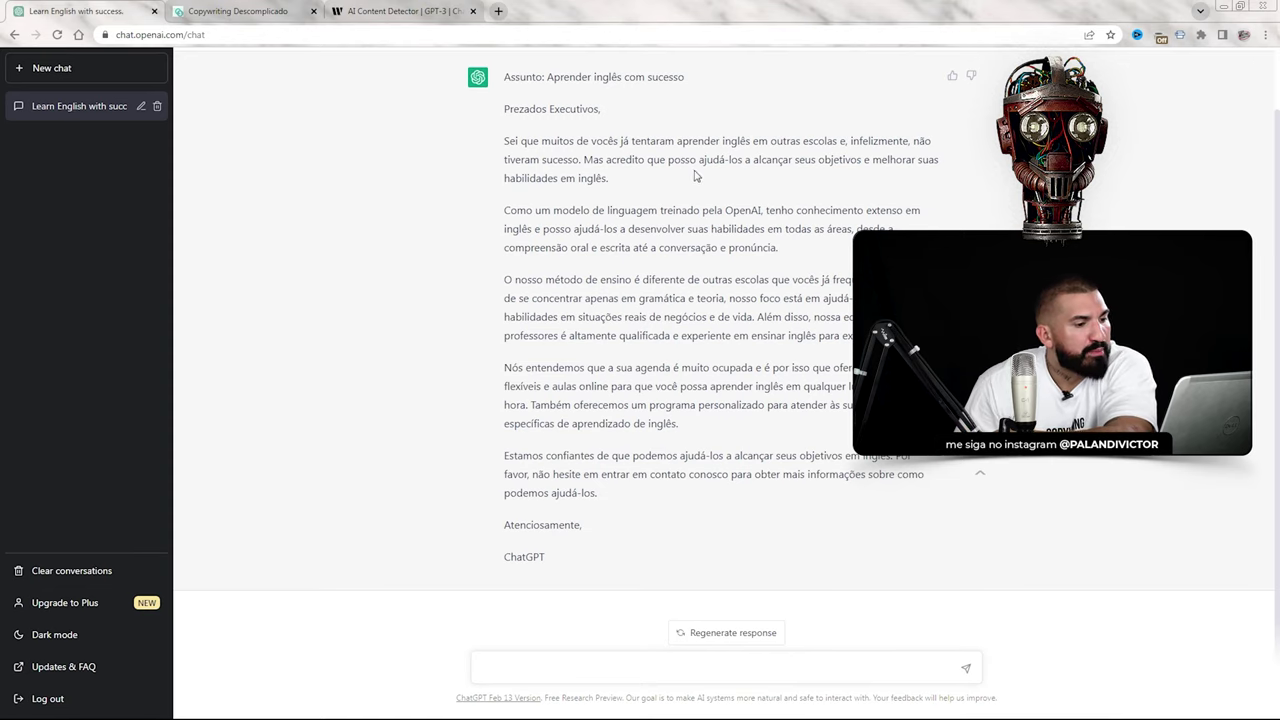
Step: Review the generated email to executives about learning English, from the greeting to the sign-off
{"action": "left_click_drag", "start_coordinate": [504, 108], "coordinate": [605, 107]}
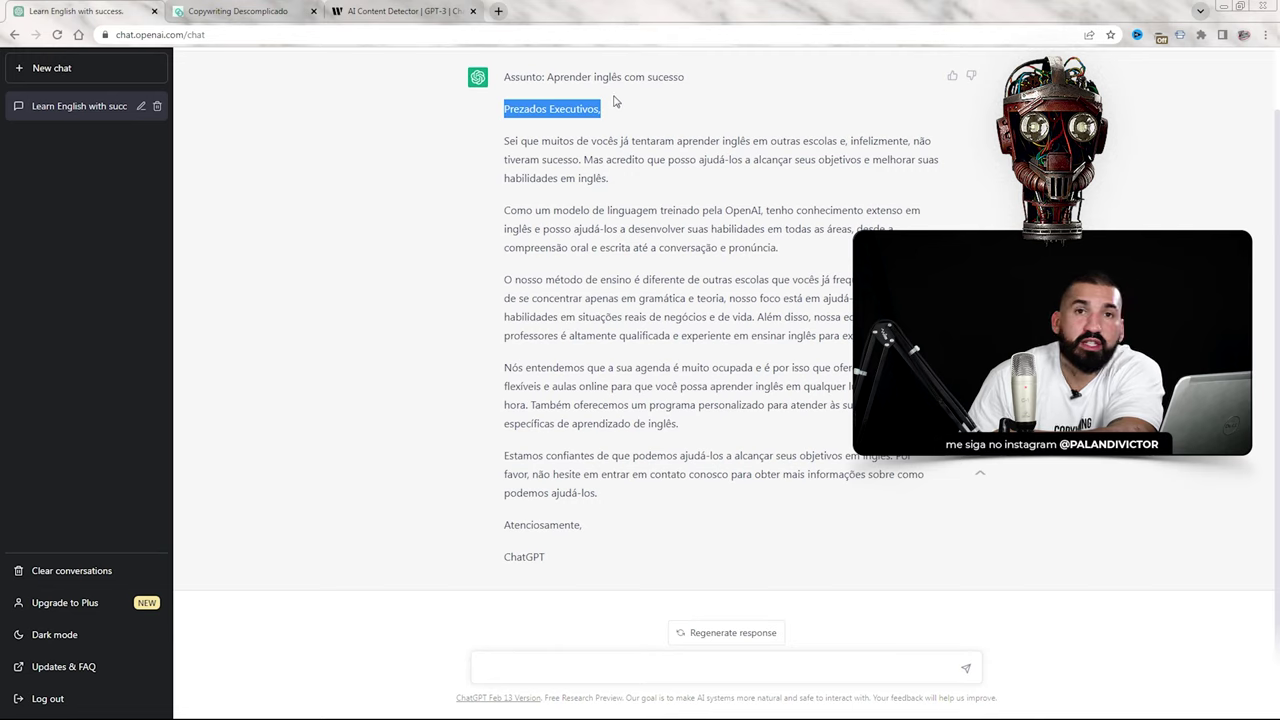
{"action": "left_click", "coordinate": [600, 194]}
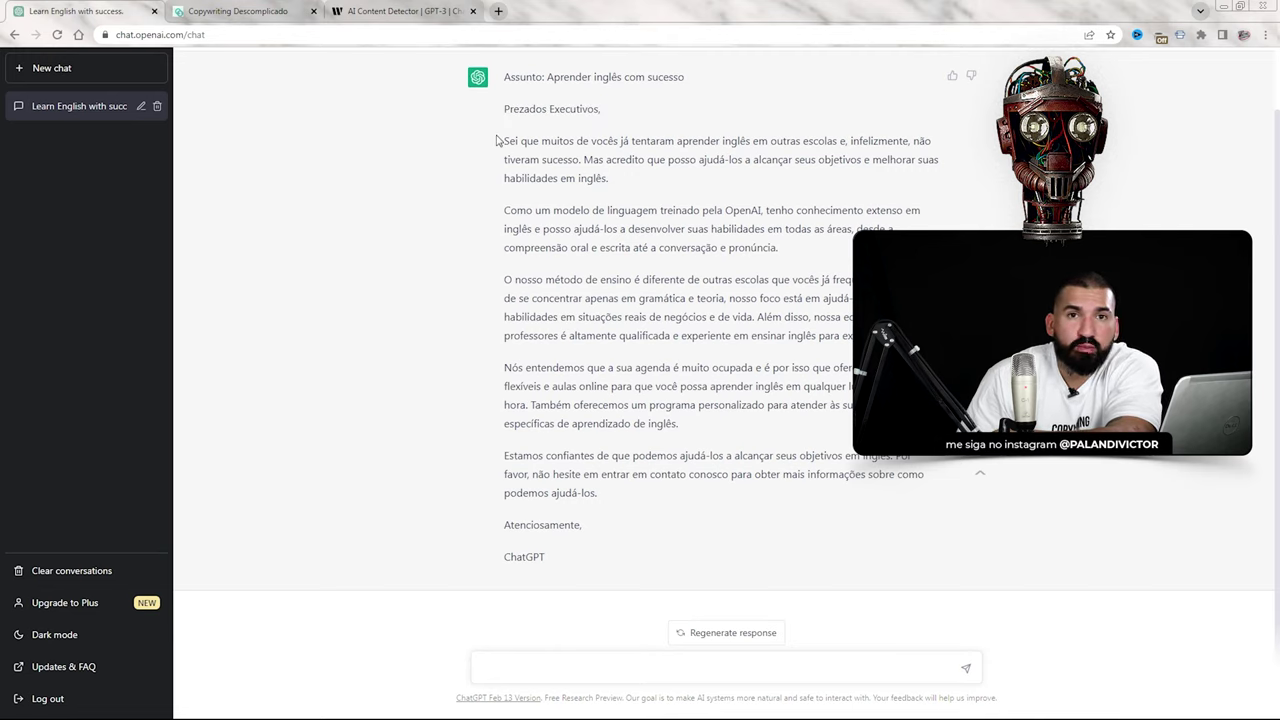
{"action": "left_click_drag", "start_coordinate": [505, 109], "coordinate": [608, 212]}
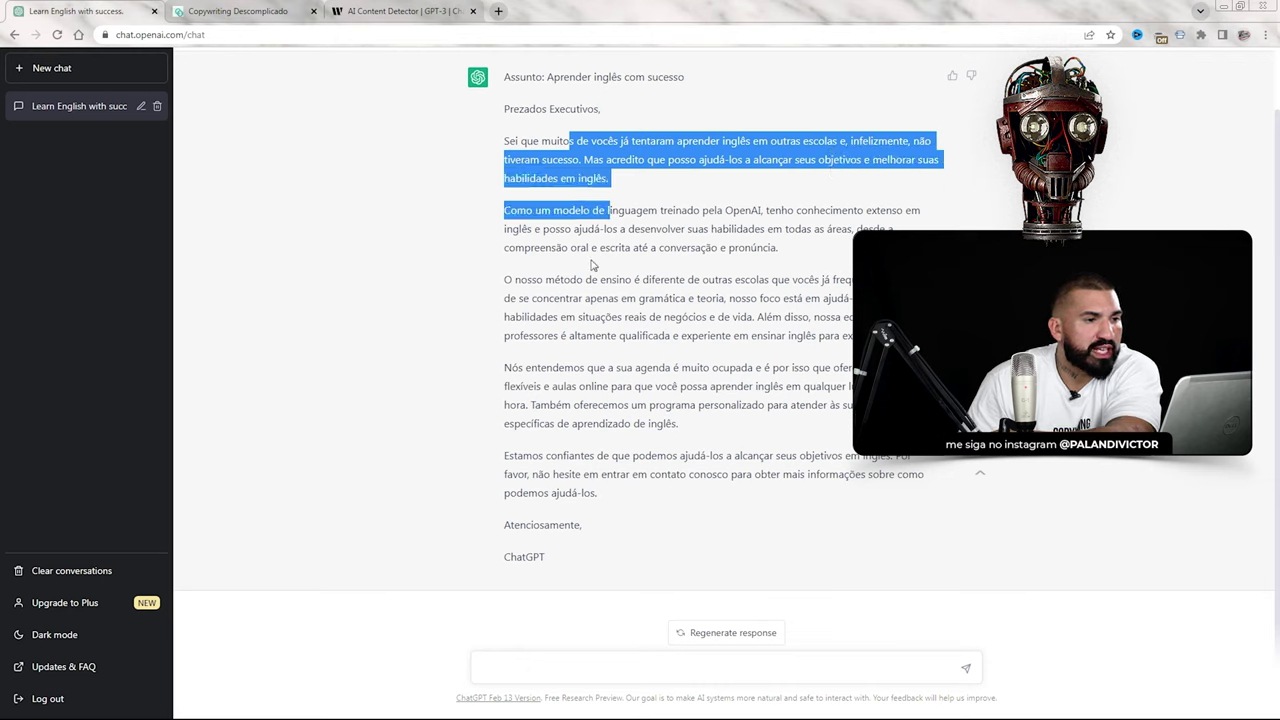
{"action": "left_click", "coordinate": [555, 229]}
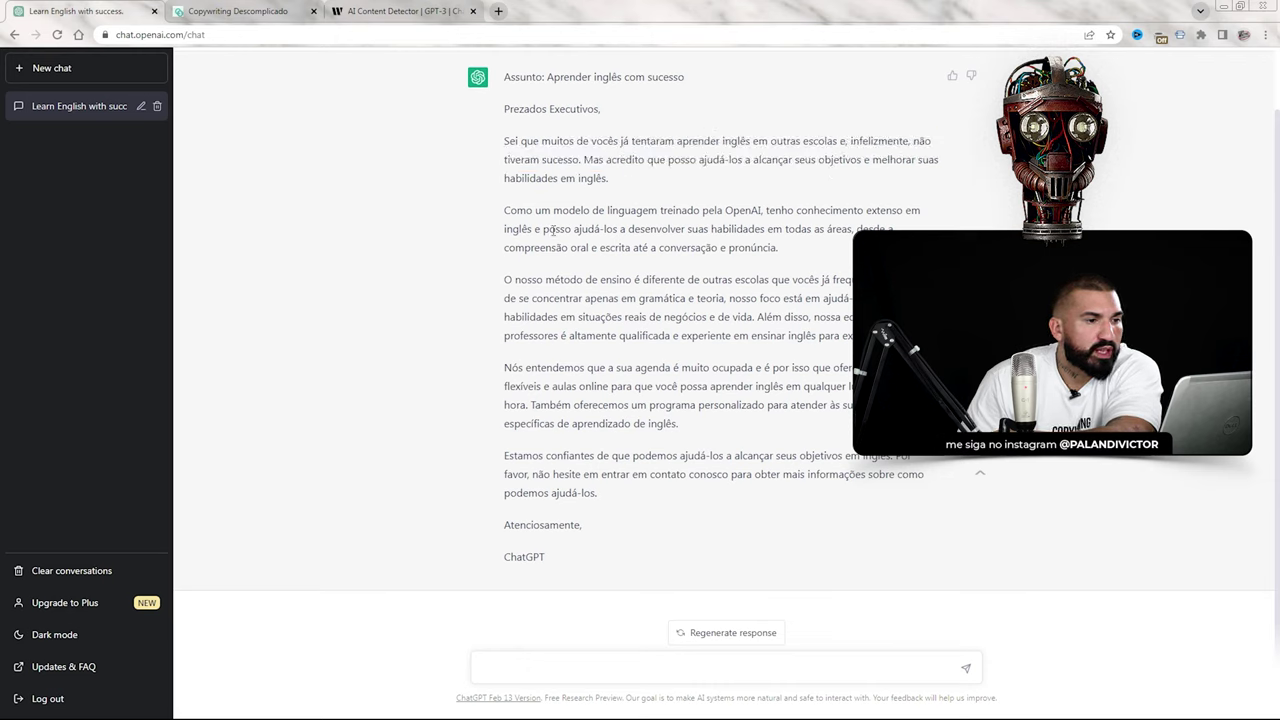
{"action": "left_click_drag", "start_coordinate": [503, 211], "coordinate": [784, 211]}
{"action": "left_click", "coordinate": [860, 222]}
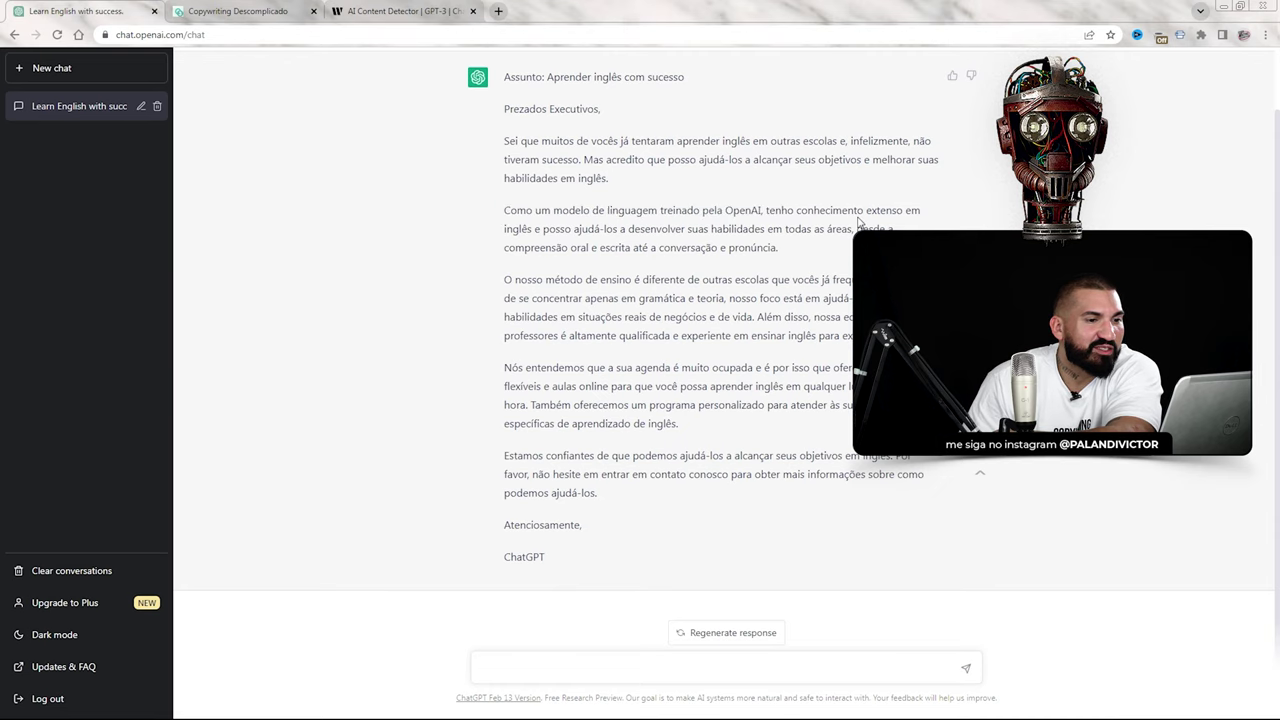
{"action": "scroll", "coordinate": [640, 245], "scroll_direction": "up", "scroll_amount": 1}
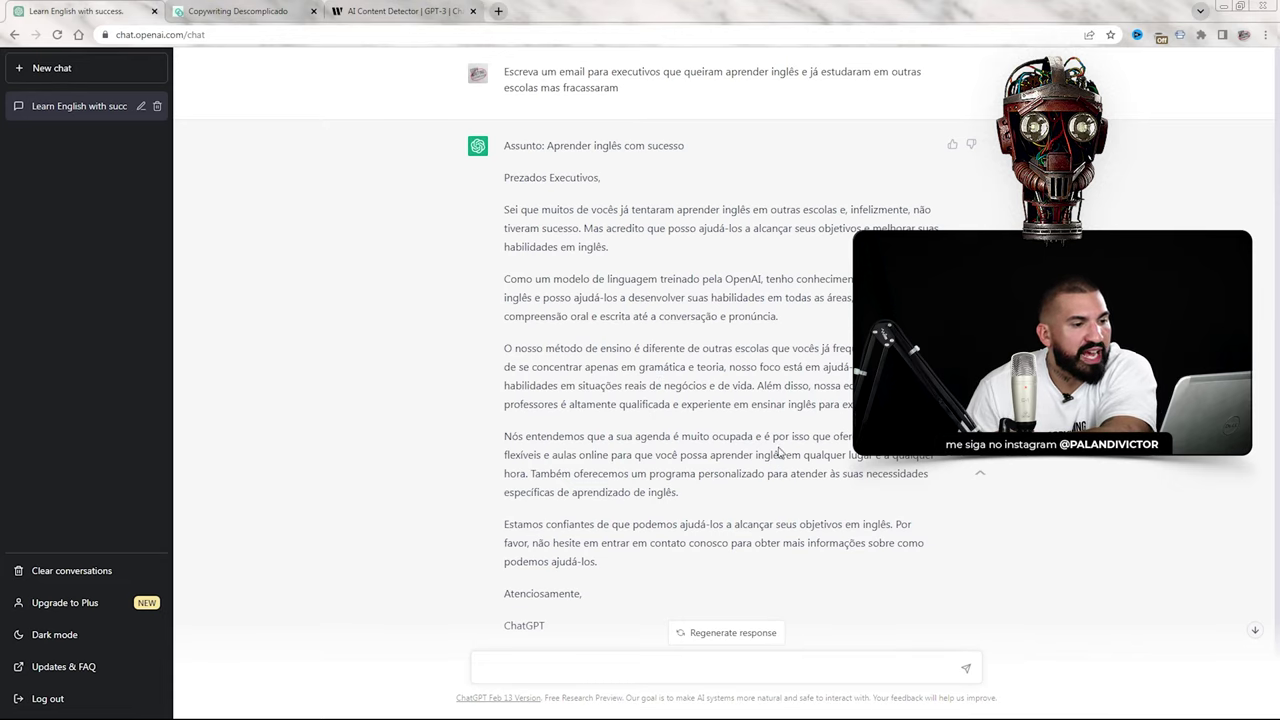
{"action": "scroll", "coordinate": [788, 452], "scroll_direction": "down", "scroll_amount": 1}
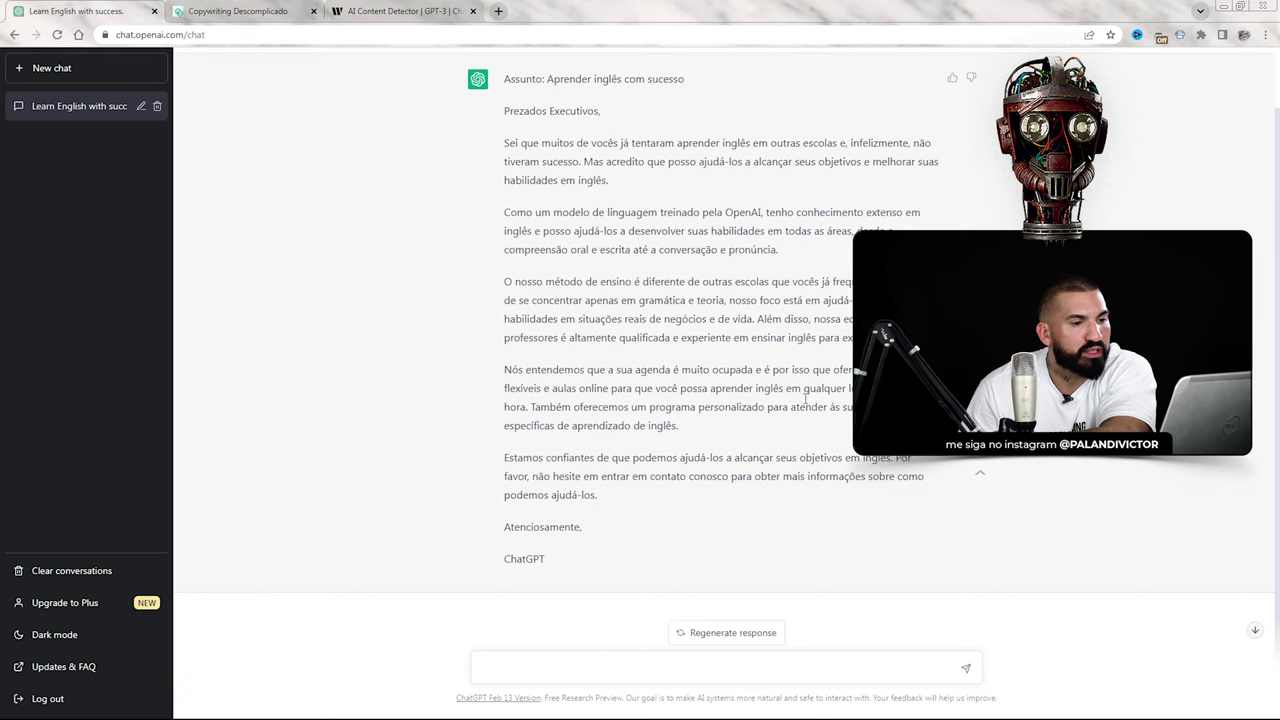
{"action": "scroll", "coordinate": [805, 399], "scroll_direction": "up", "scroll_amount": 1}
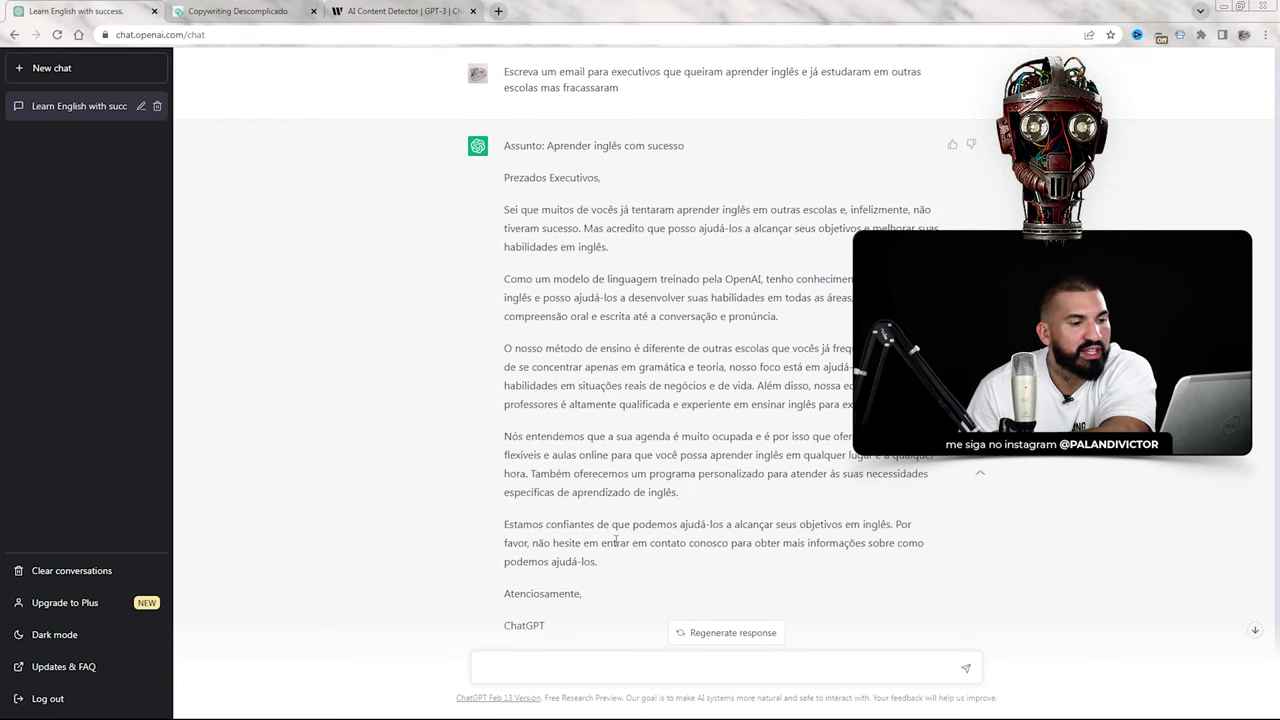
{"action": "scroll", "coordinate": [649, 489], "scroll_direction": "down", "scroll_amount": 1}
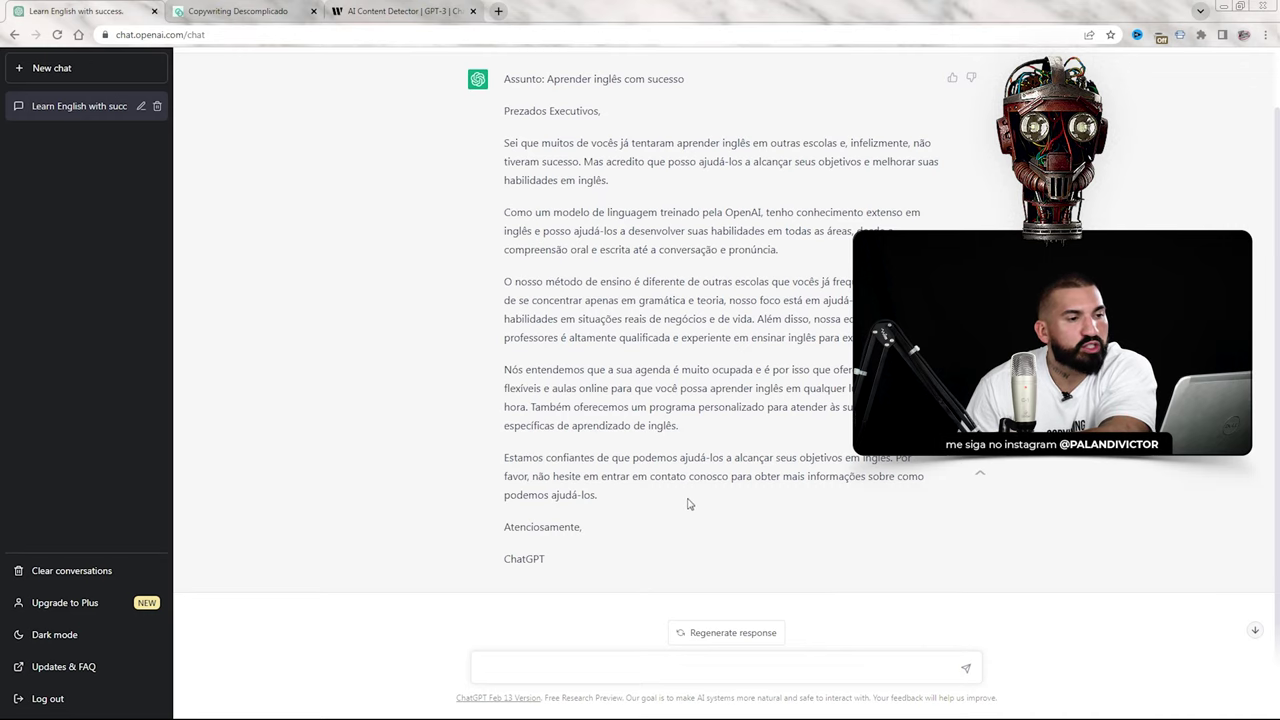
{"action": "scroll", "coordinate": [687, 504], "scroll_direction": "up", "scroll_amount": 1}
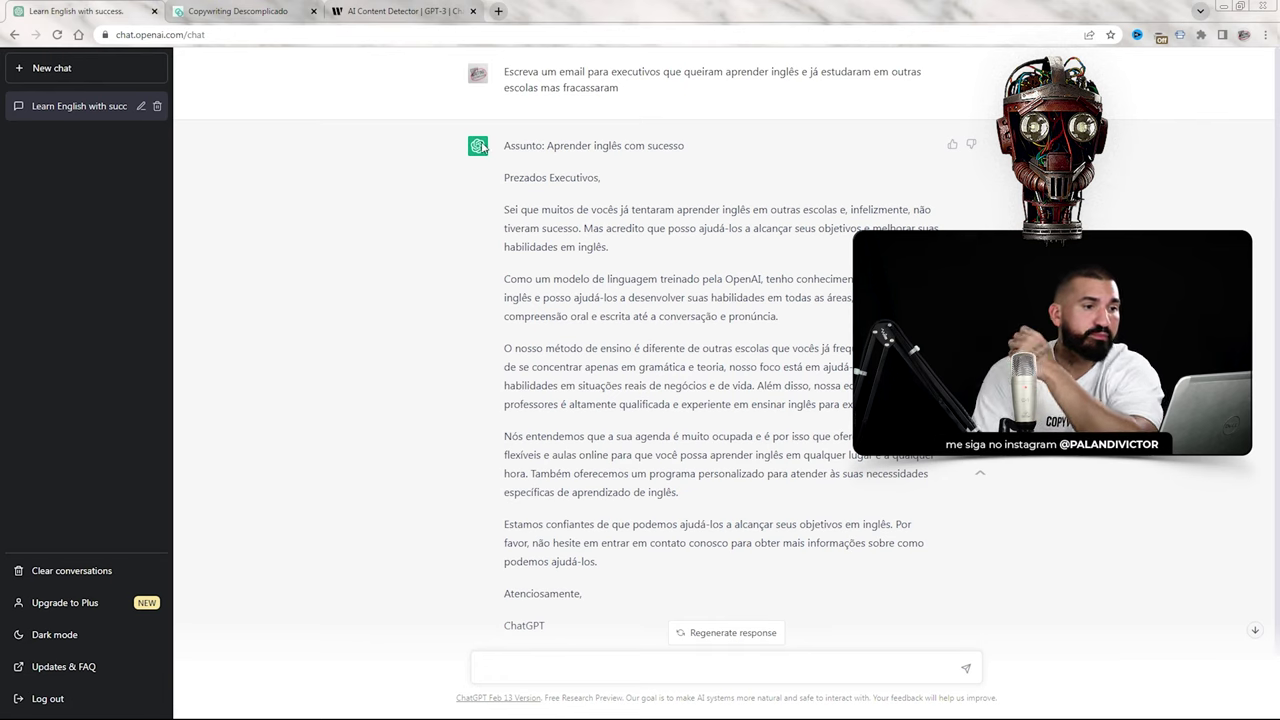
Step: Reuse the original email request as a new prompt, inserting "vendendo o meu curso de inglês" after "email"
{"action": "left_click_drag", "start_coordinate": [503, 70], "coordinate": [620, 88]}
{"action": "key", "text": "ctrl+c"}
{"action": "scroll", "coordinate": [620, 480], "scroll_direction": "down", "scroll_amount": 1}
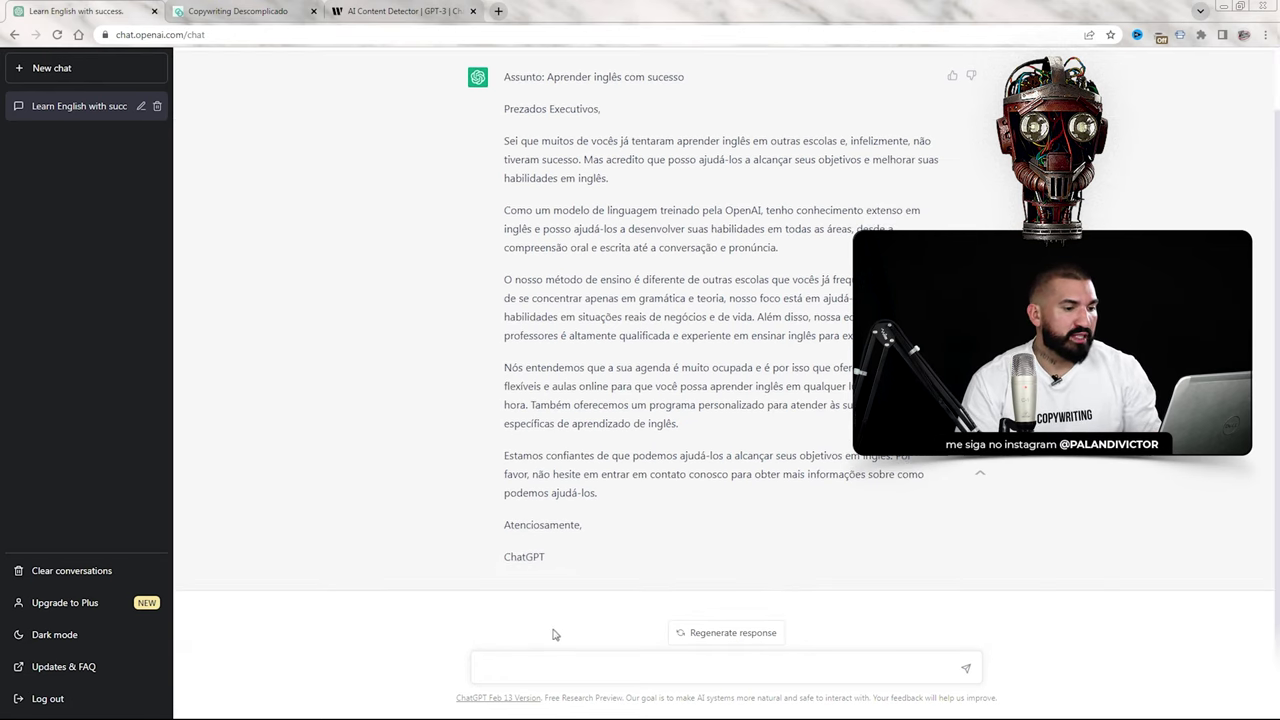
{"action": "left_click", "coordinate": [531, 663]}
{"action": "key", "text": "ctrl+v"}
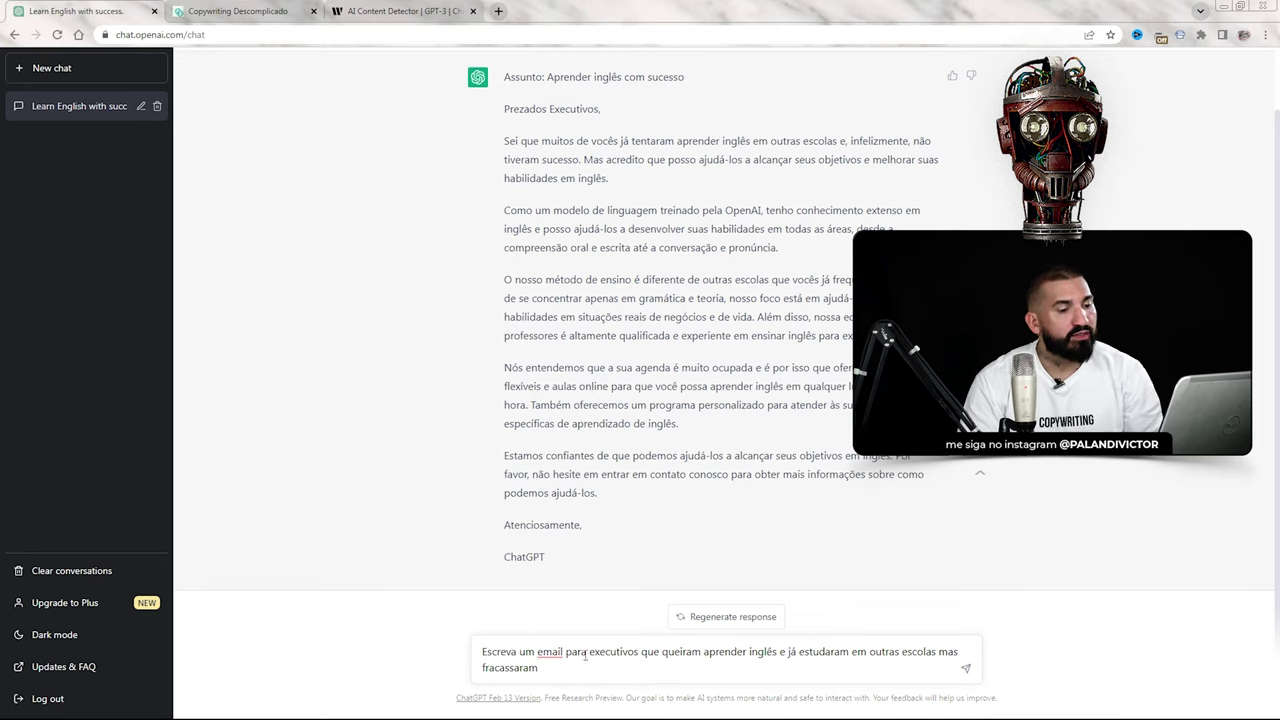
{"action": "type", "text": "vendendo o meu co"}
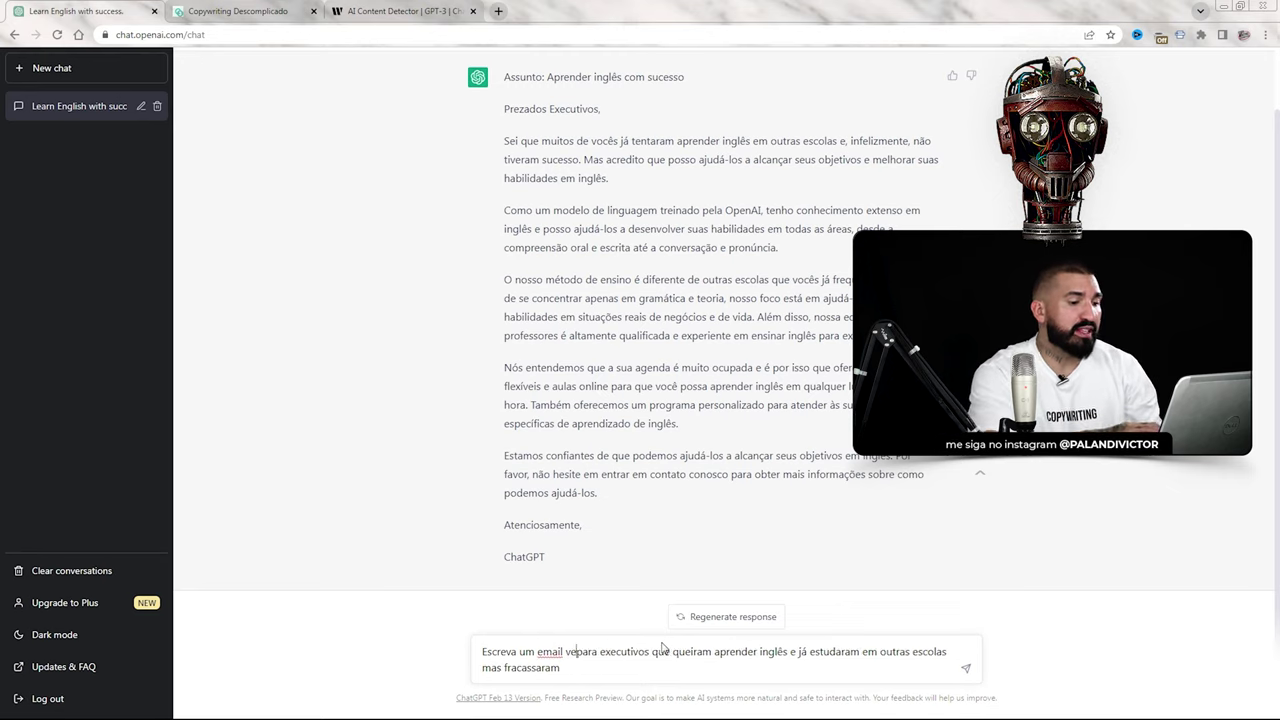
{"action": "type", "text": "rso de inglês"}
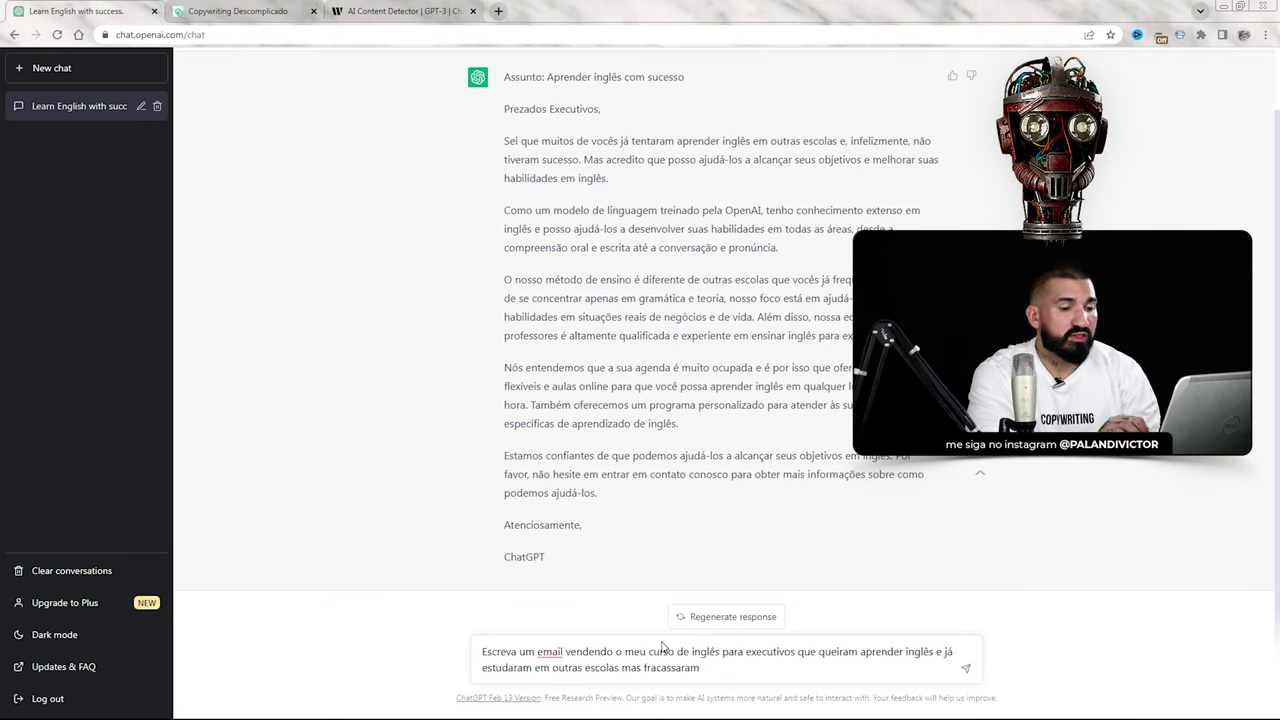
Step: Append "Meu curso se chama "Inglês com Palandi" e está a venda pela bagatela de R$ 3.500" to the prompt and submit it
{"action": "left_click", "coordinate": [707, 668]}
{"action": "type", "text": "Meu cu"}
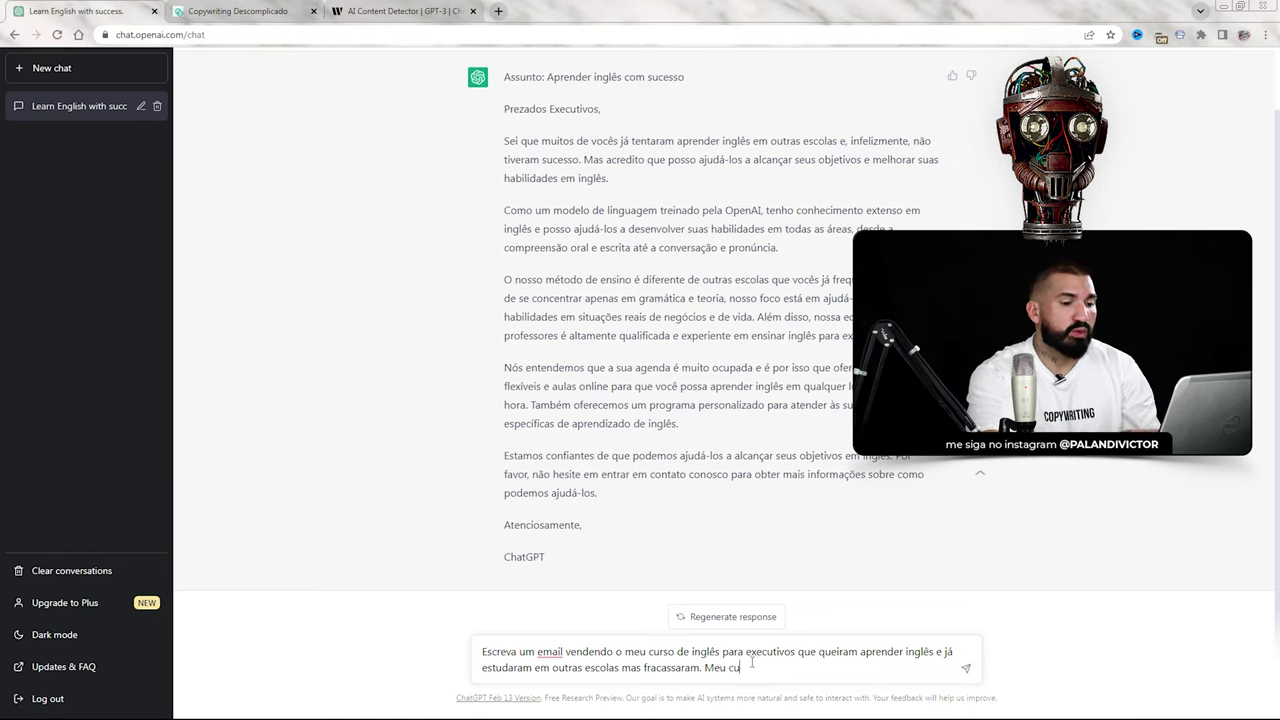
{"action": "type", "text": "rso se chama \"Inglês com Palandi"}
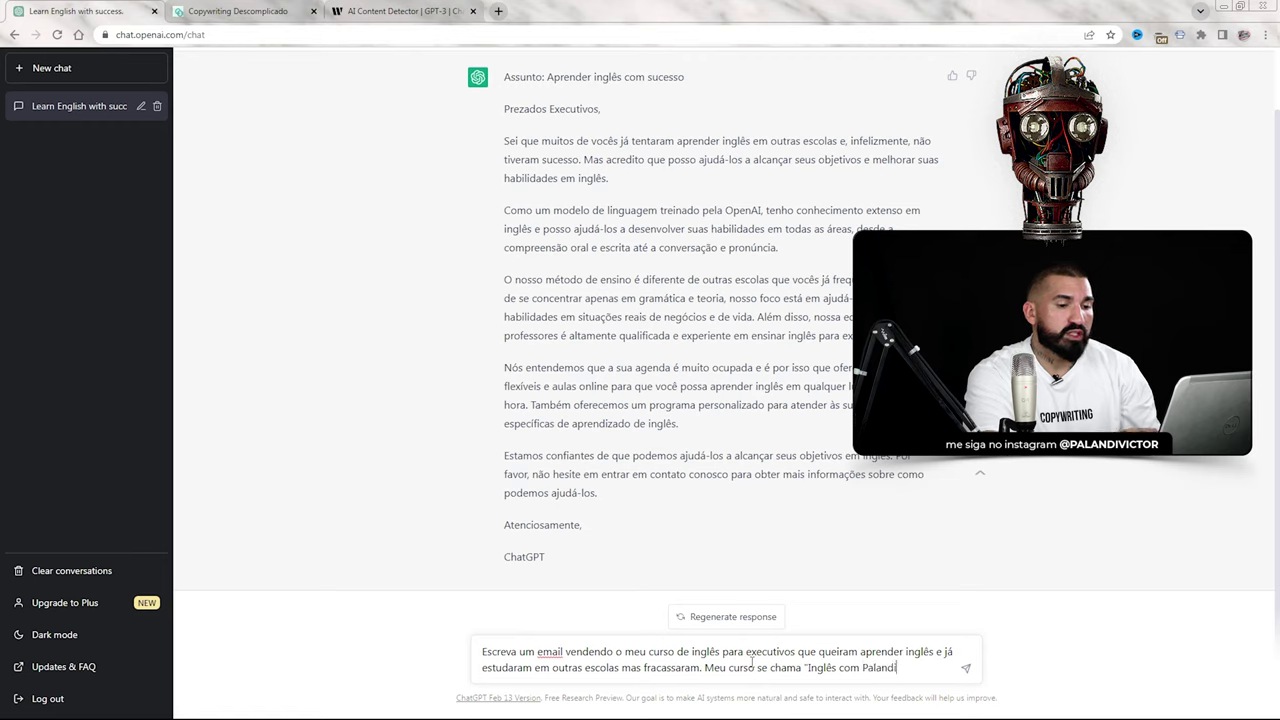
{"action": "type", "text": "\" e está v"}
{"action": "key", "text": "BackSpace"}
{"action": "type", "text": "à v"}
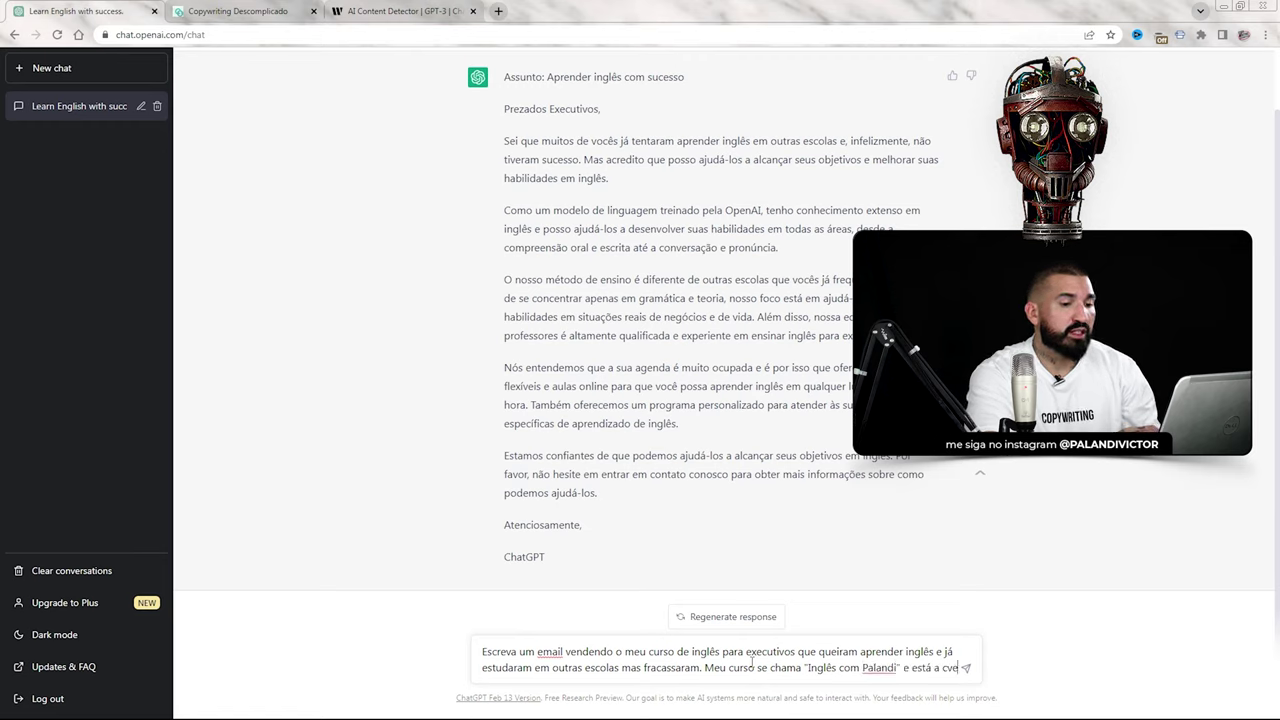
{"action": "type", "text": "enda pela "}
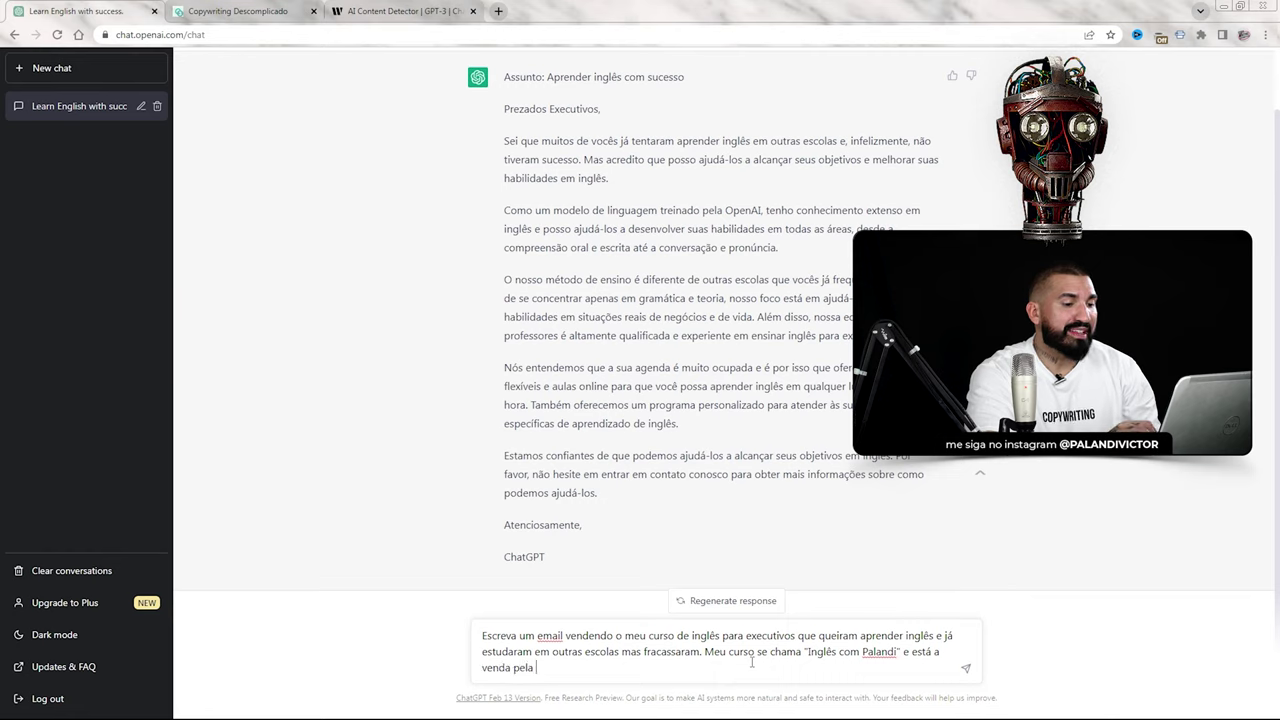
{"action": "type", "text": "bagatela de R$ 3.500"}
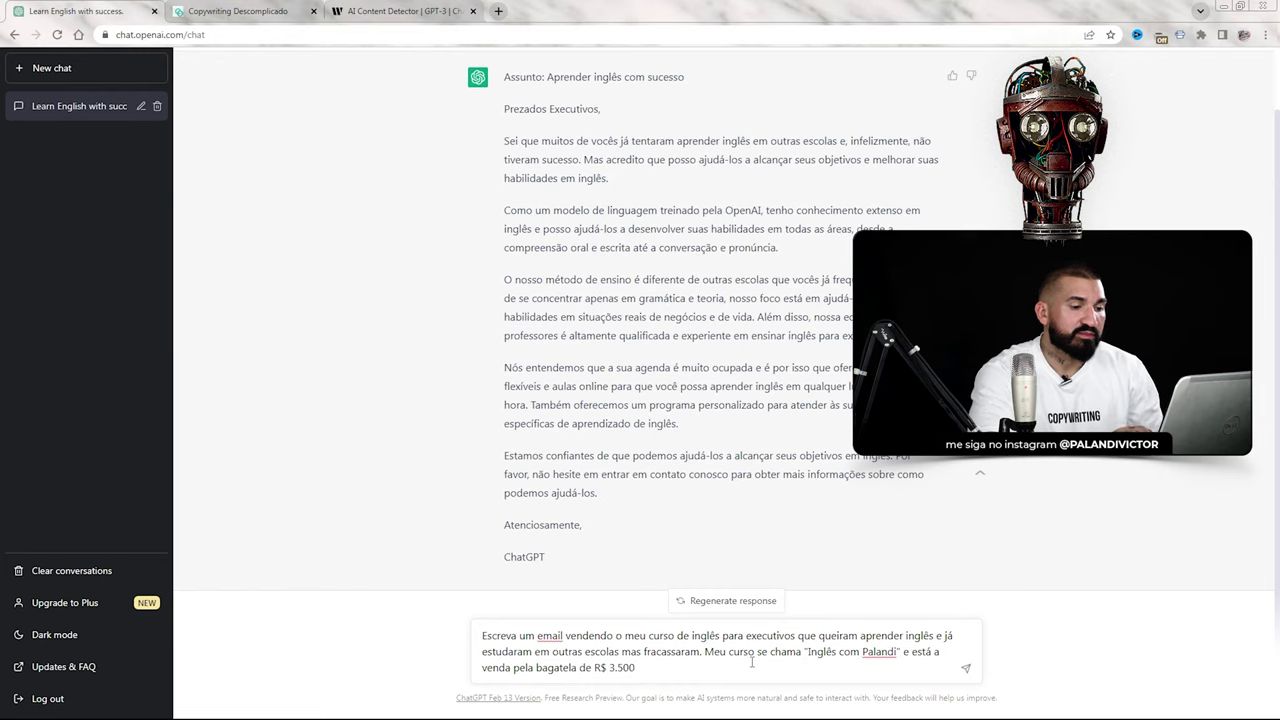
{"action": "key", "text": "Return"}
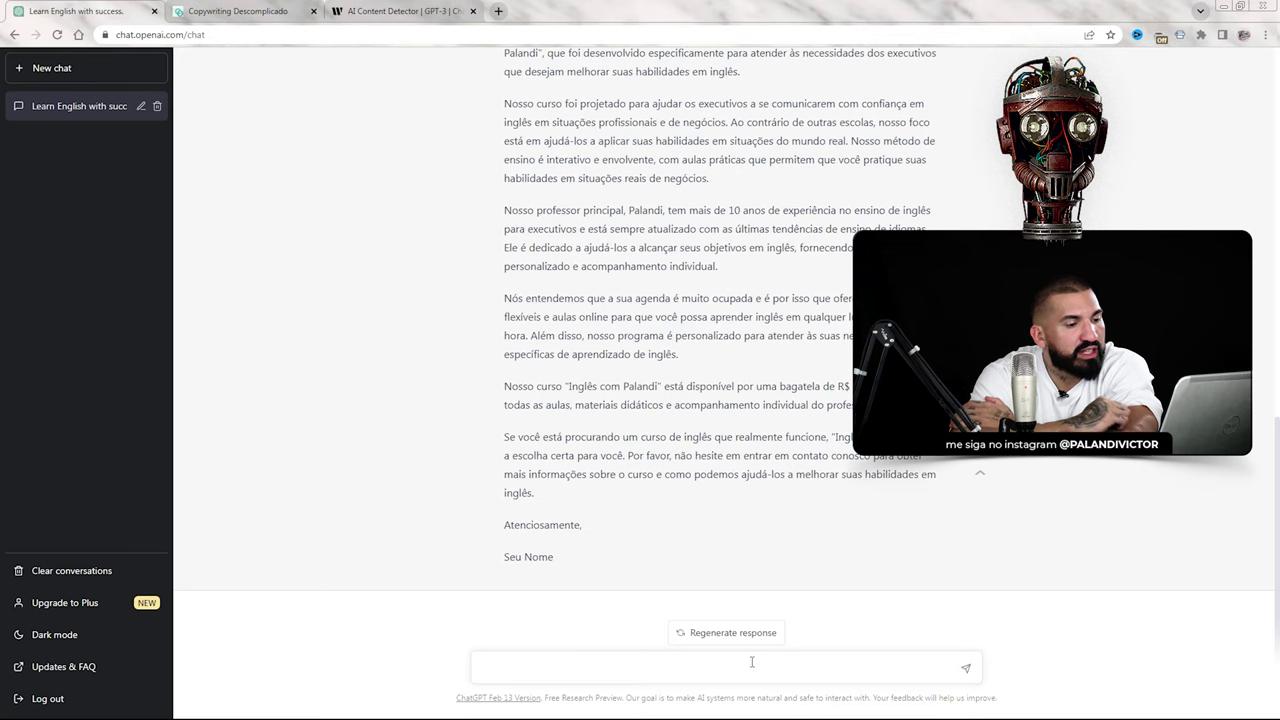
Step: Review the new sales email for the English course from its subject line to the closing
{"action": "left_click_drag", "start_coordinate": [591, 546], "coordinate": [505, 55]}
{"action": "left_click", "coordinate": [575, 552]}
{"action": "scroll", "coordinate": [627, 199], "scroll_direction": "up", "scroll_amount": 2}
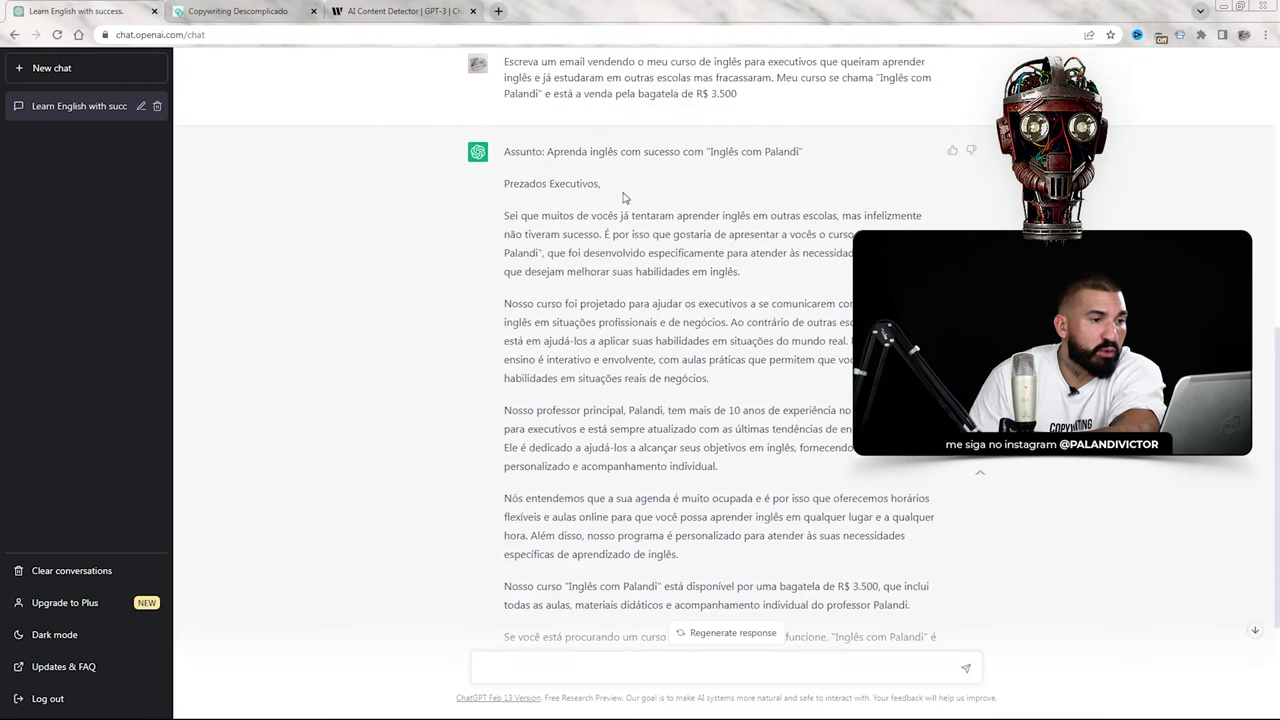
{"action": "scroll", "coordinate": [571, 148], "scroll_direction": "down", "scroll_amount": 1}
{"action": "scroll", "coordinate": [571, 148], "scroll_direction": "down", "scroll_amount": 2}
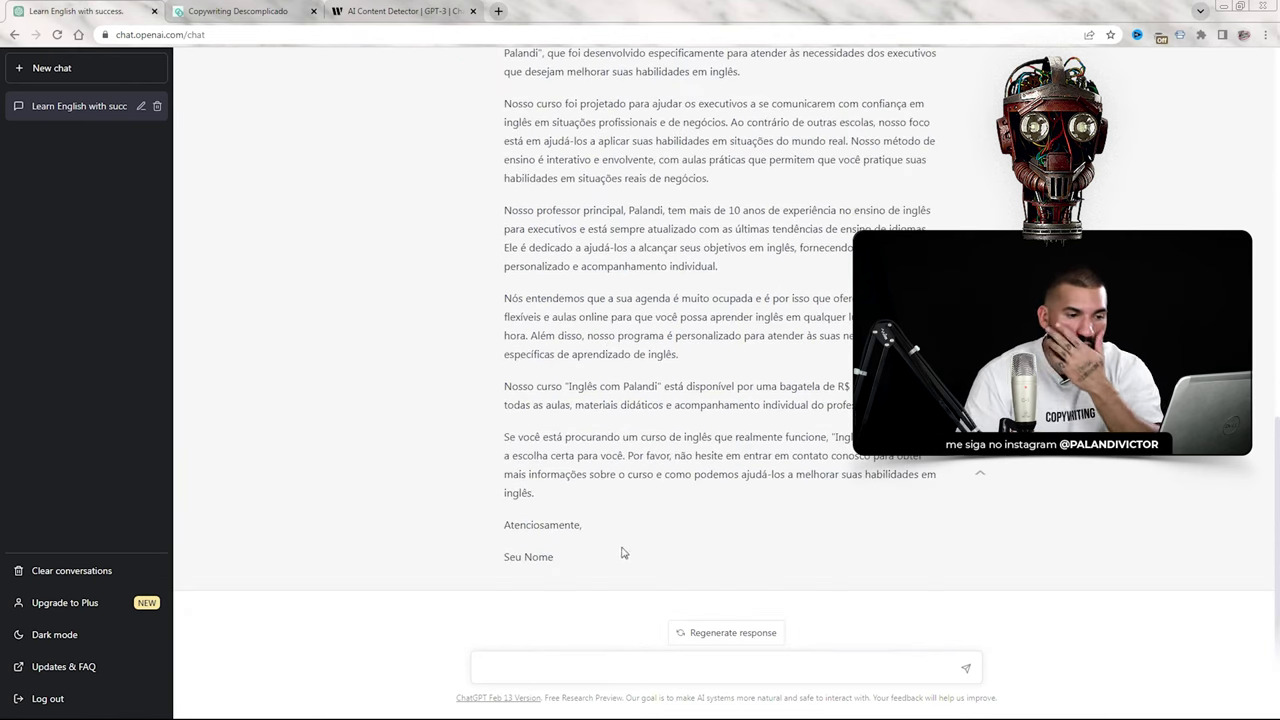
Step: Submit the prompt "Estruture para mim um funil de 5 e-mails para vender meu curso de inglês para executivos"
{"action": "left_click", "coordinate": [550, 669]}
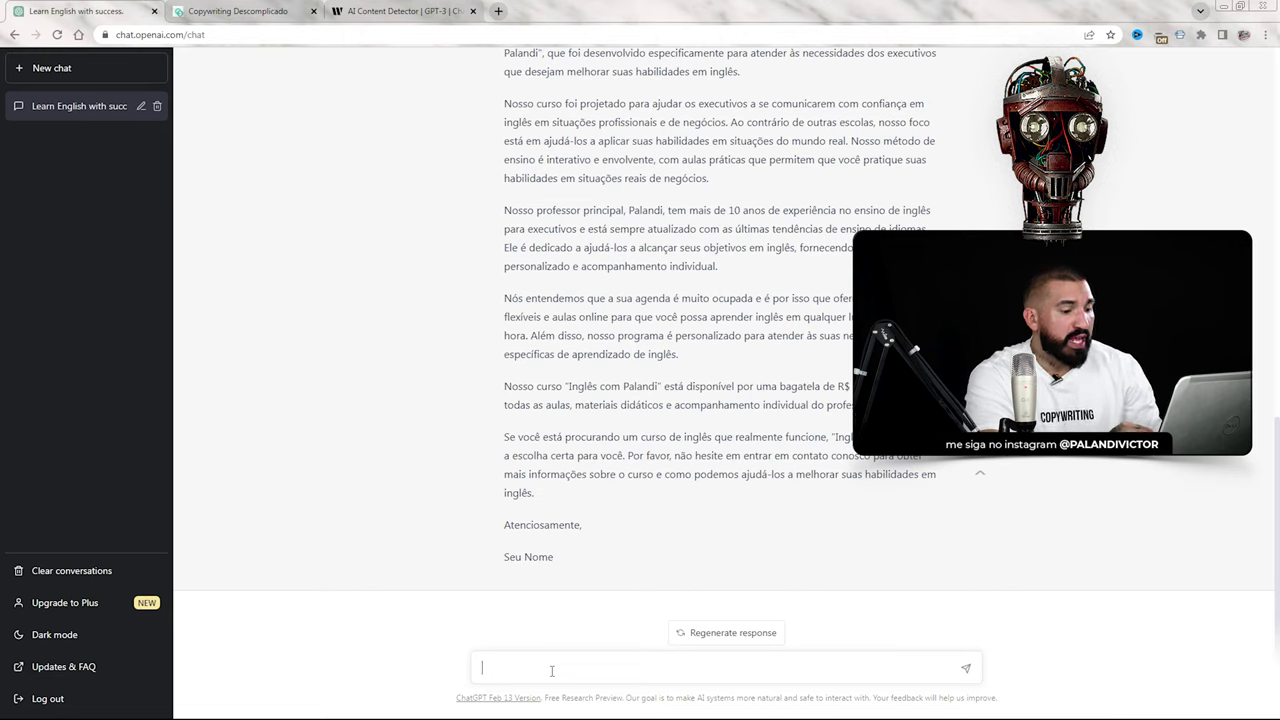
{"action": "type", "text": "Estruture pa"}
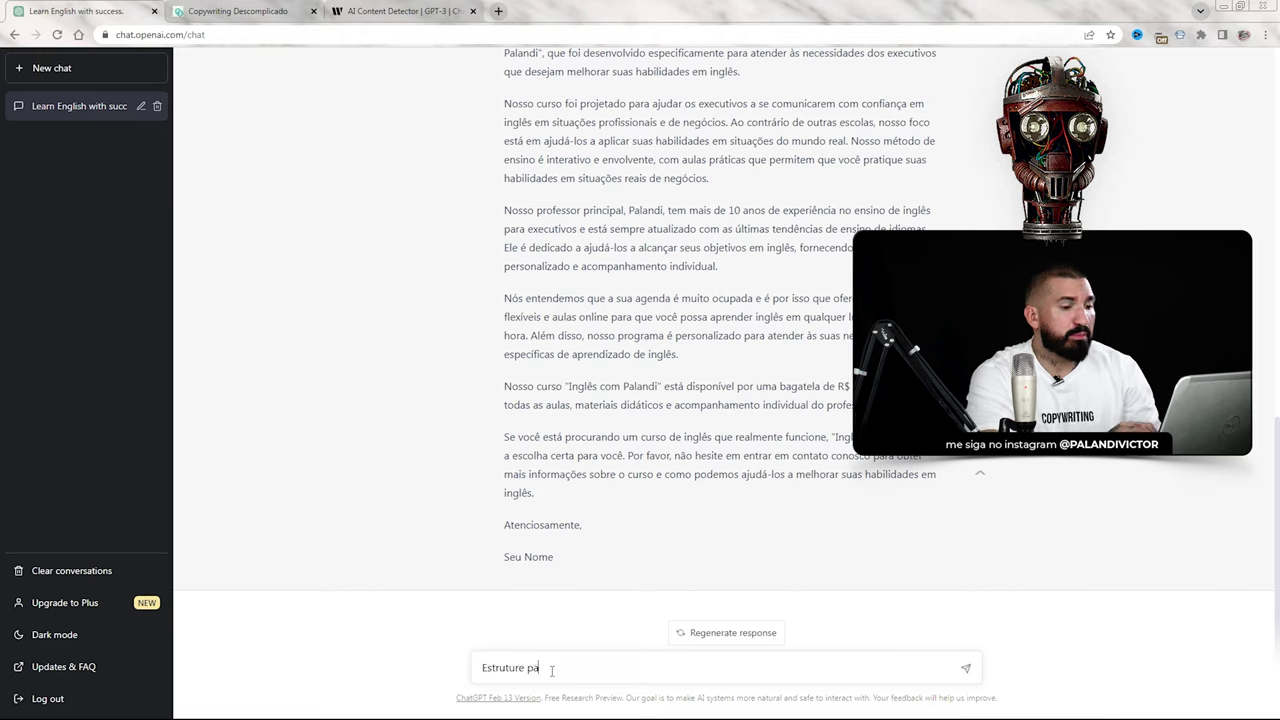
{"action": "type", "text": "ra nim um funil de 5 e-mails"}
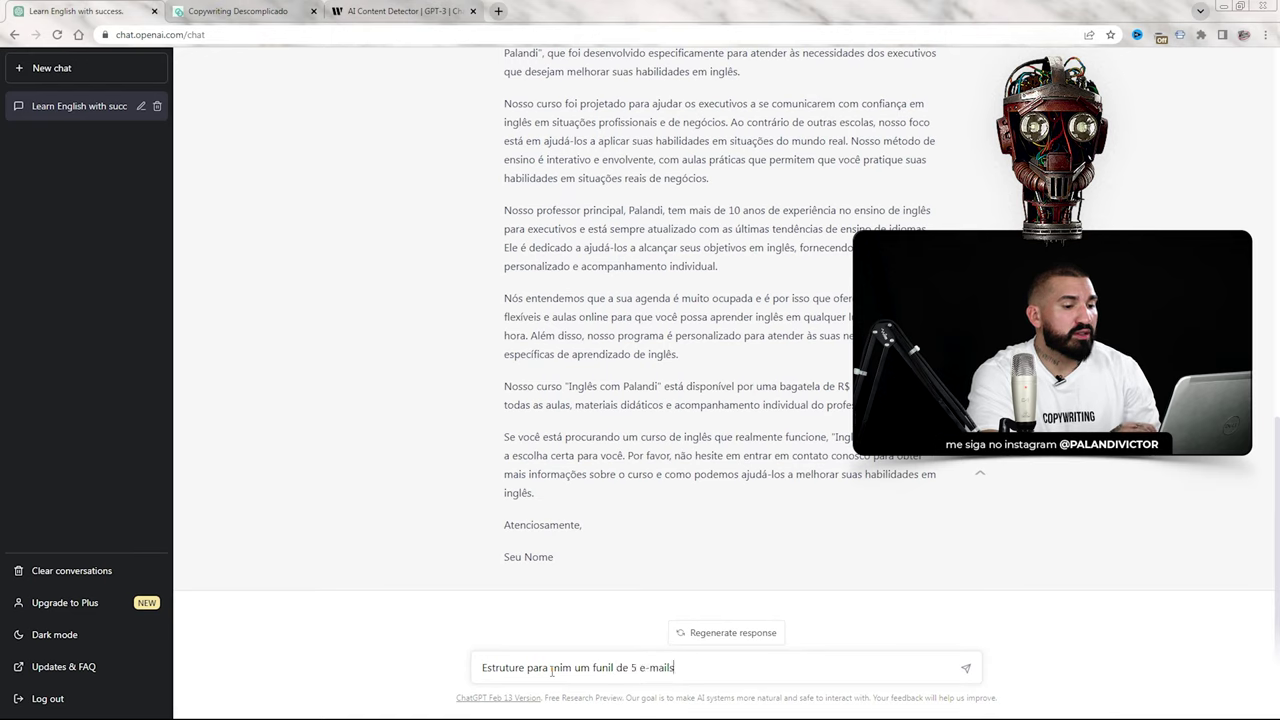
{"action": "type", "text": " para vender me"}
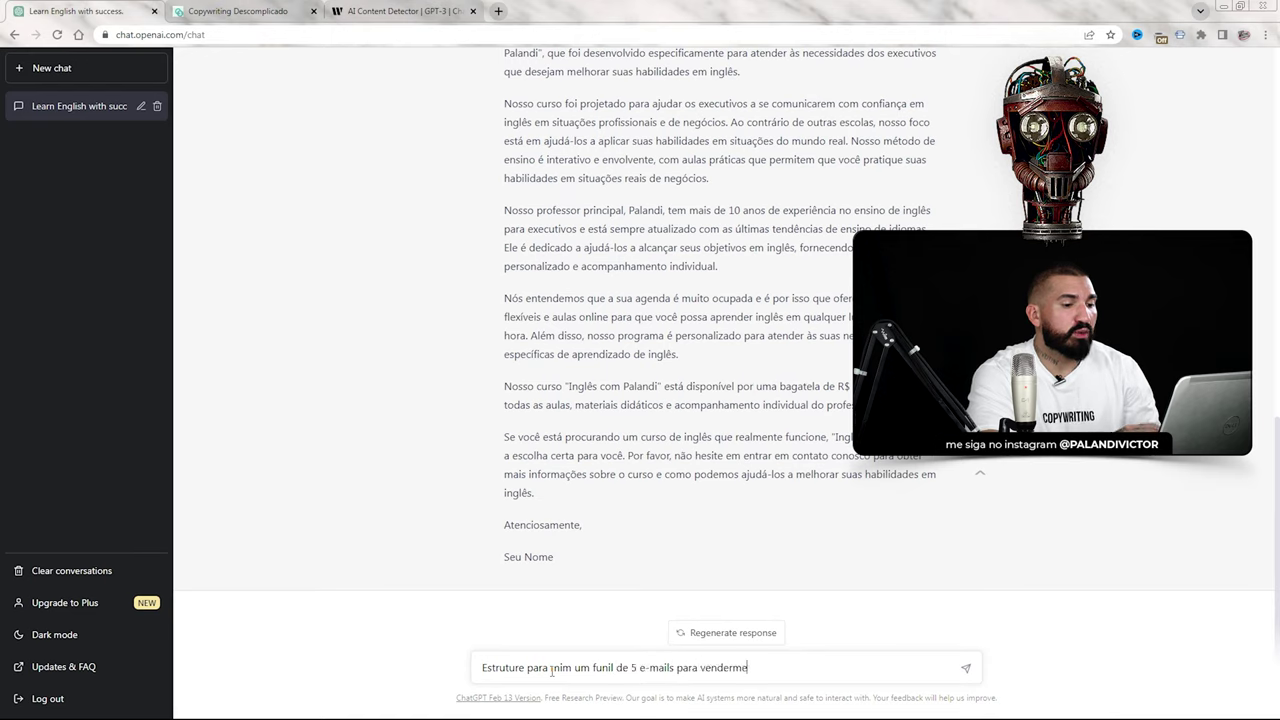
{"action": "type", "text": "u curso de inglê"}
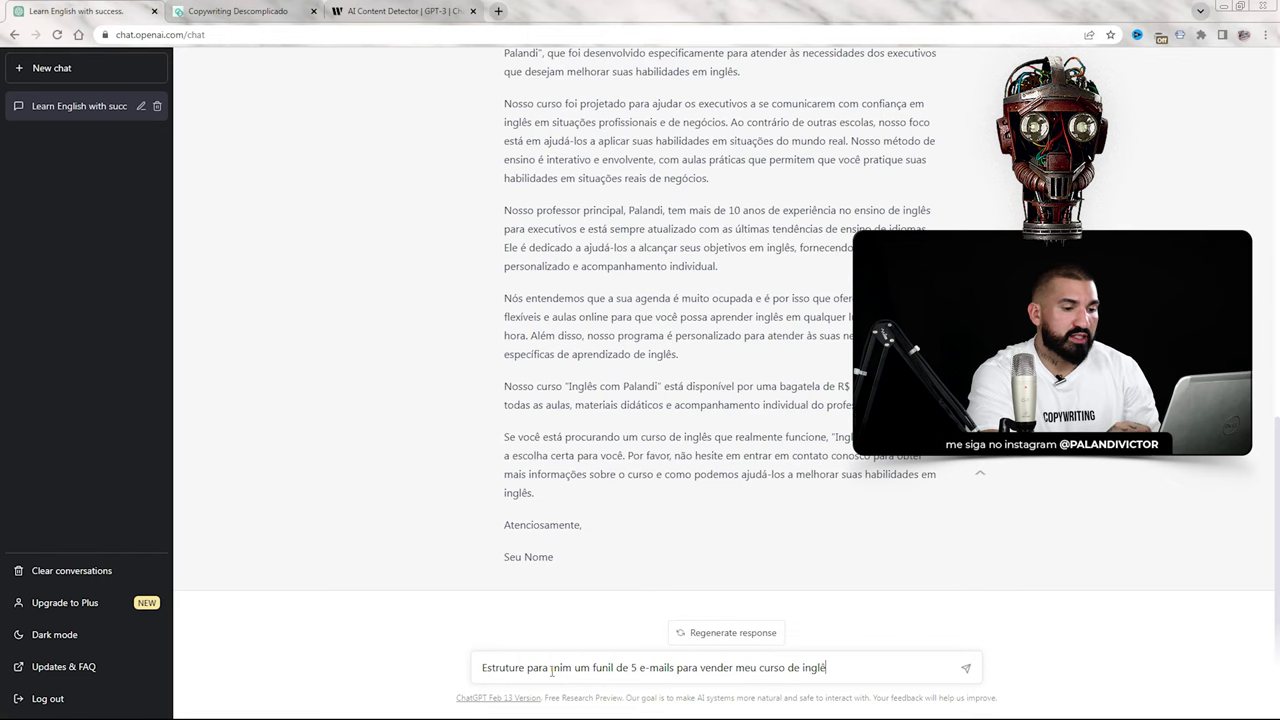
{"action": "type", "text": "s para exec"}
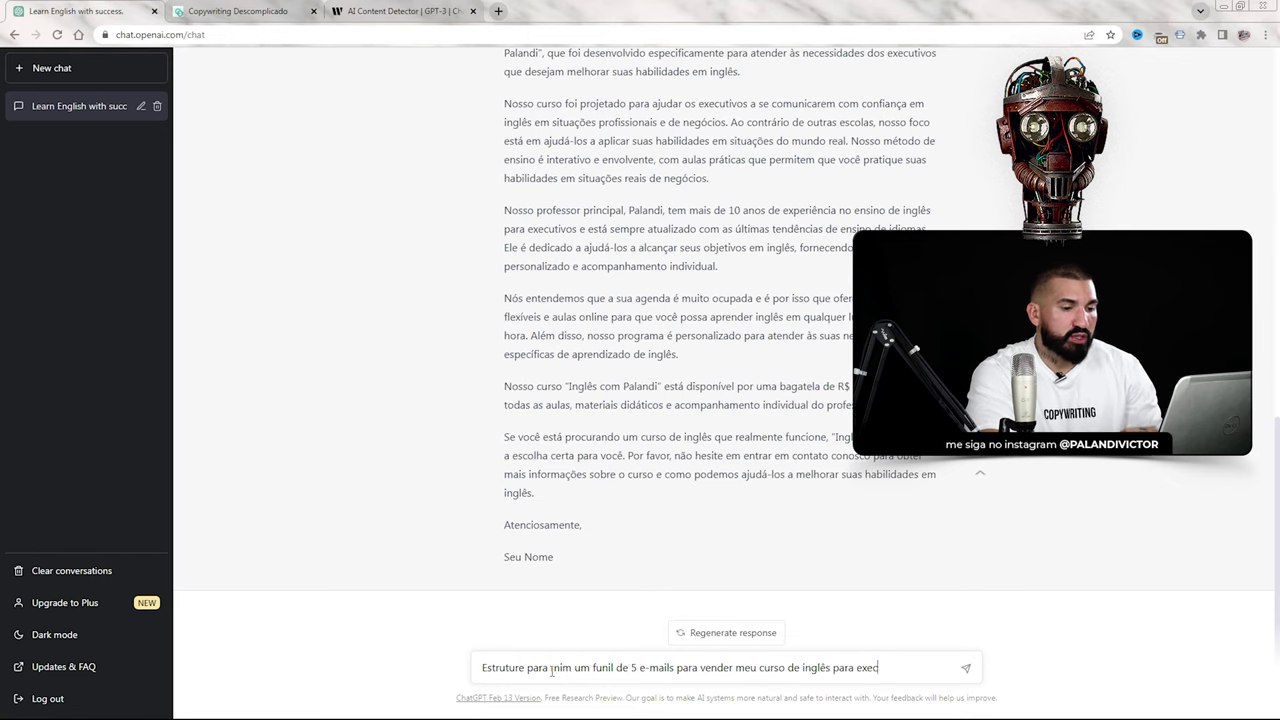
{"action": "type", "text": "utivos"}
{"action": "key", "text": "Return"}
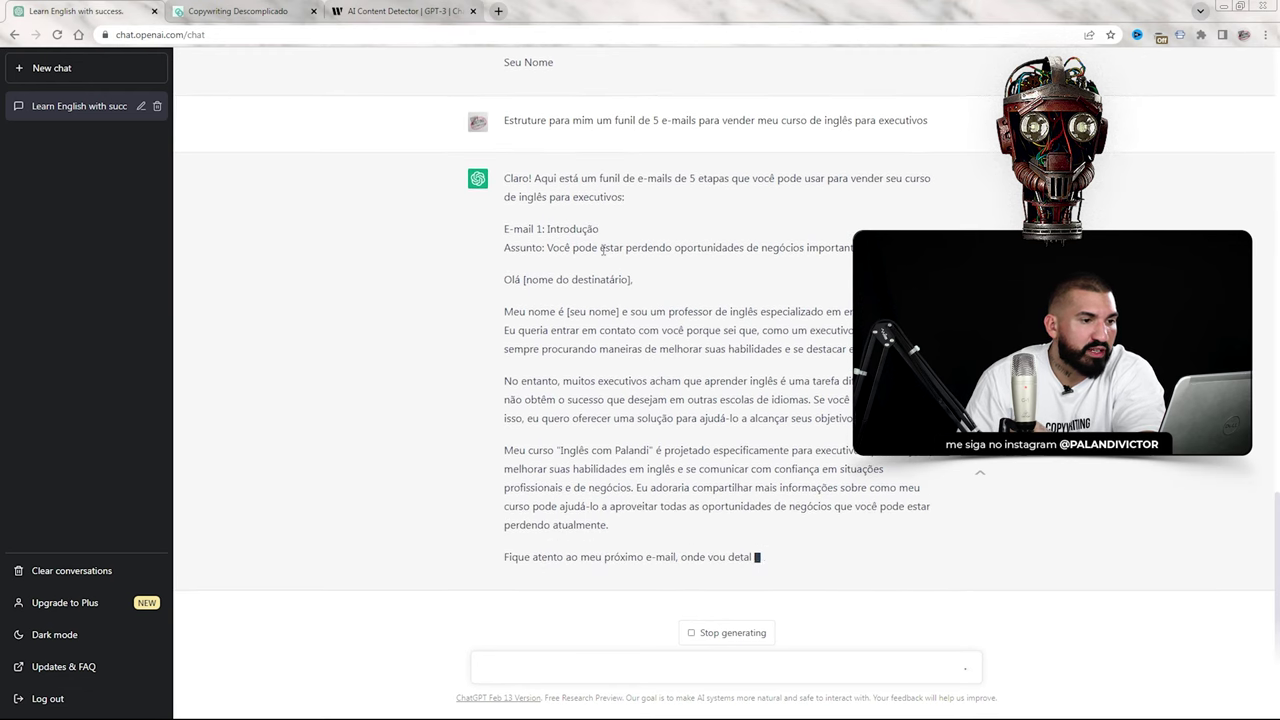
Step: Read through the generated email funnel, checking the subject lines and body text of each email
{"action": "left_click_drag", "start_coordinate": [603, 249], "coordinate": [686, 237]}
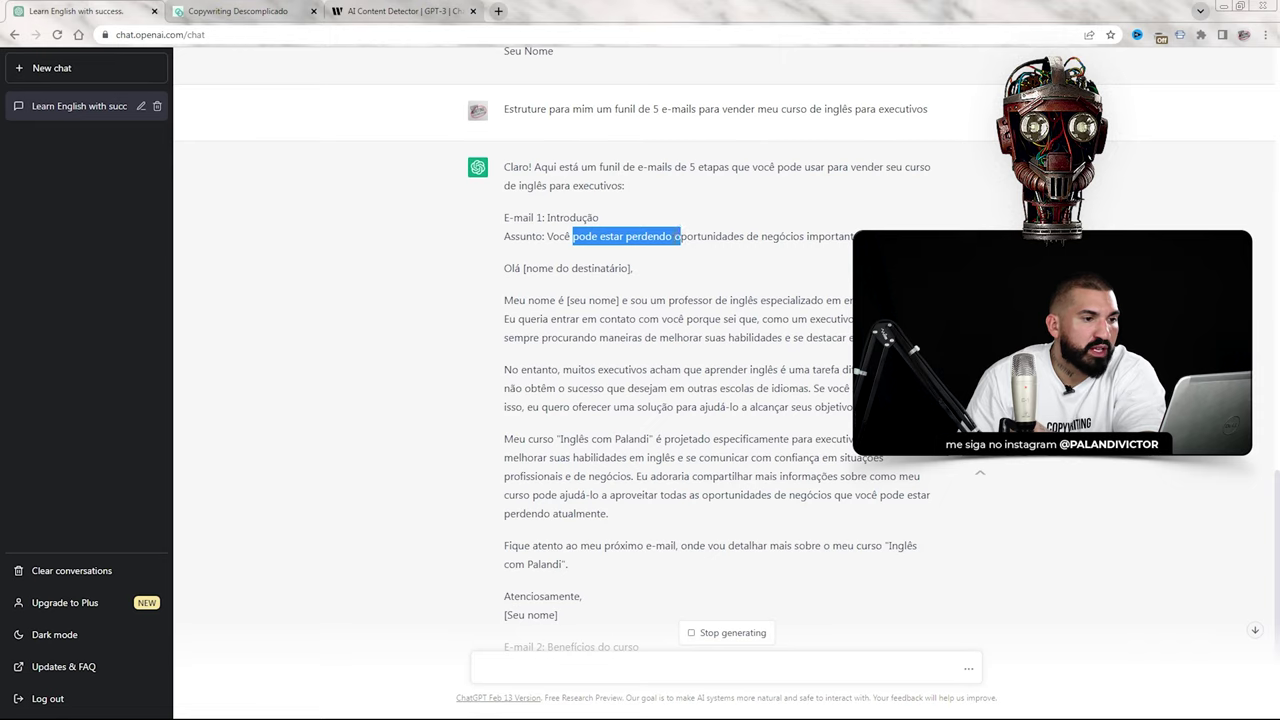
{"action": "left_click", "coordinate": [600, 238]}
{"action": "left_click_drag", "start_coordinate": [504, 270], "coordinate": [612, 302]}
{"action": "left_click_drag", "start_coordinate": [526, 300], "coordinate": [678, 312]}
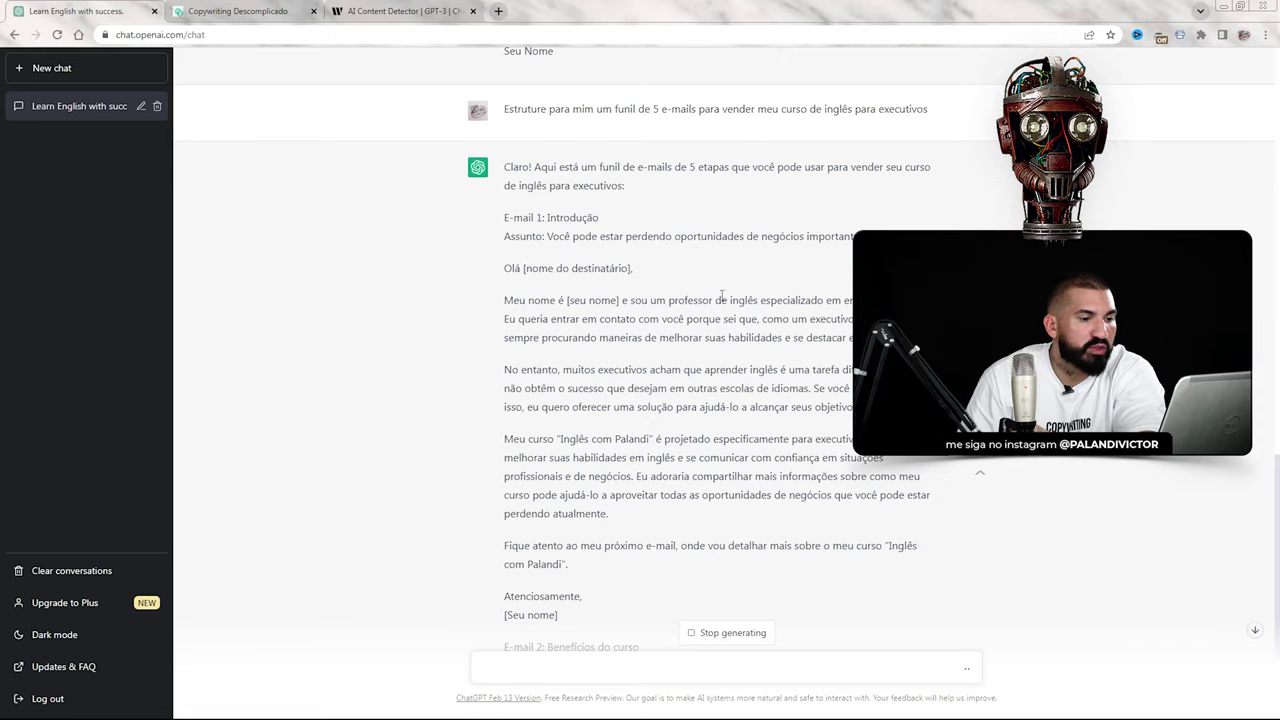
{"action": "scroll", "coordinate": [722, 296], "scroll_direction": "down", "scroll_amount": 1}
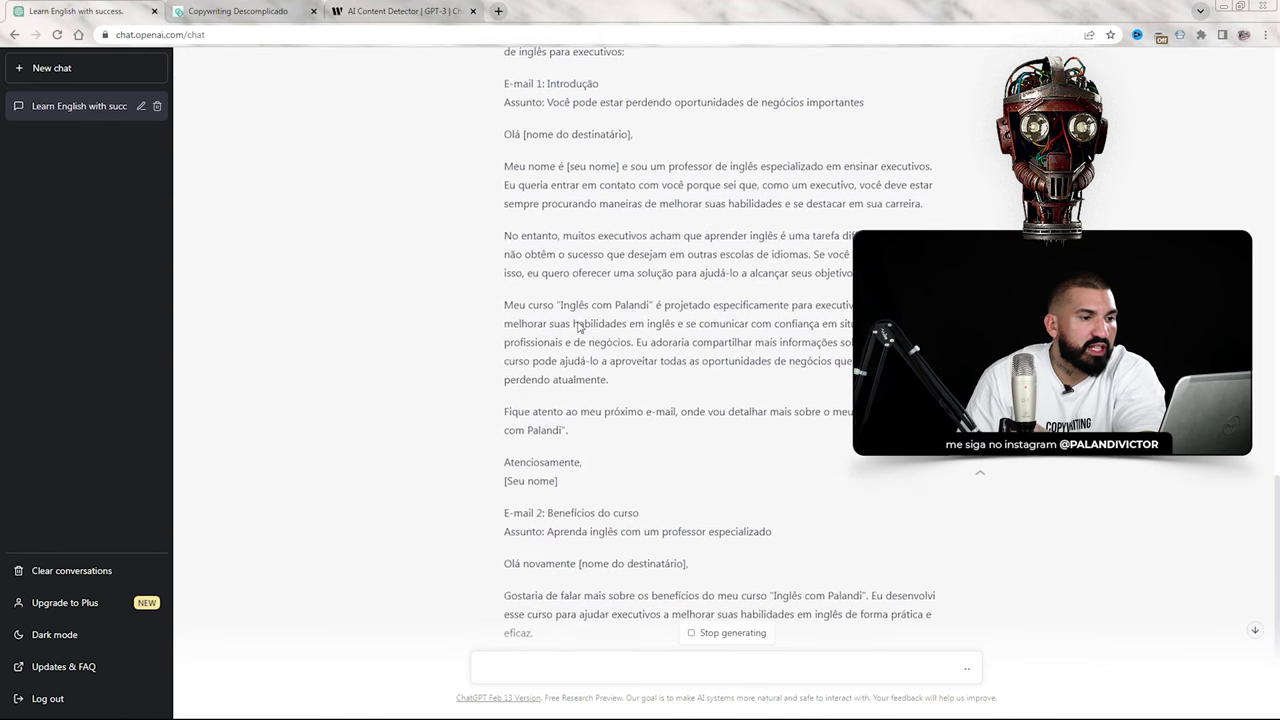
{"action": "scroll", "coordinate": [592, 304], "scroll_direction": "down", "scroll_amount": 1}
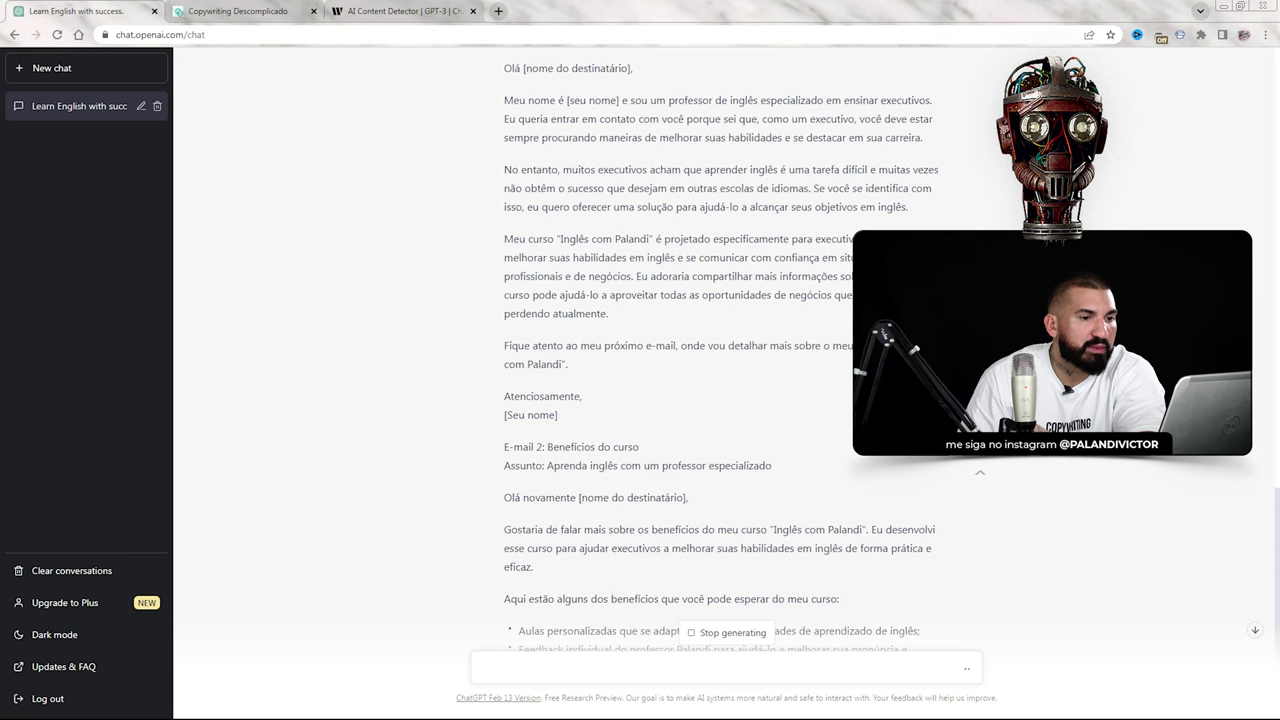
{"action": "scroll", "coordinate": [591, 278], "scroll_direction": "down", "scroll_amount": 2}
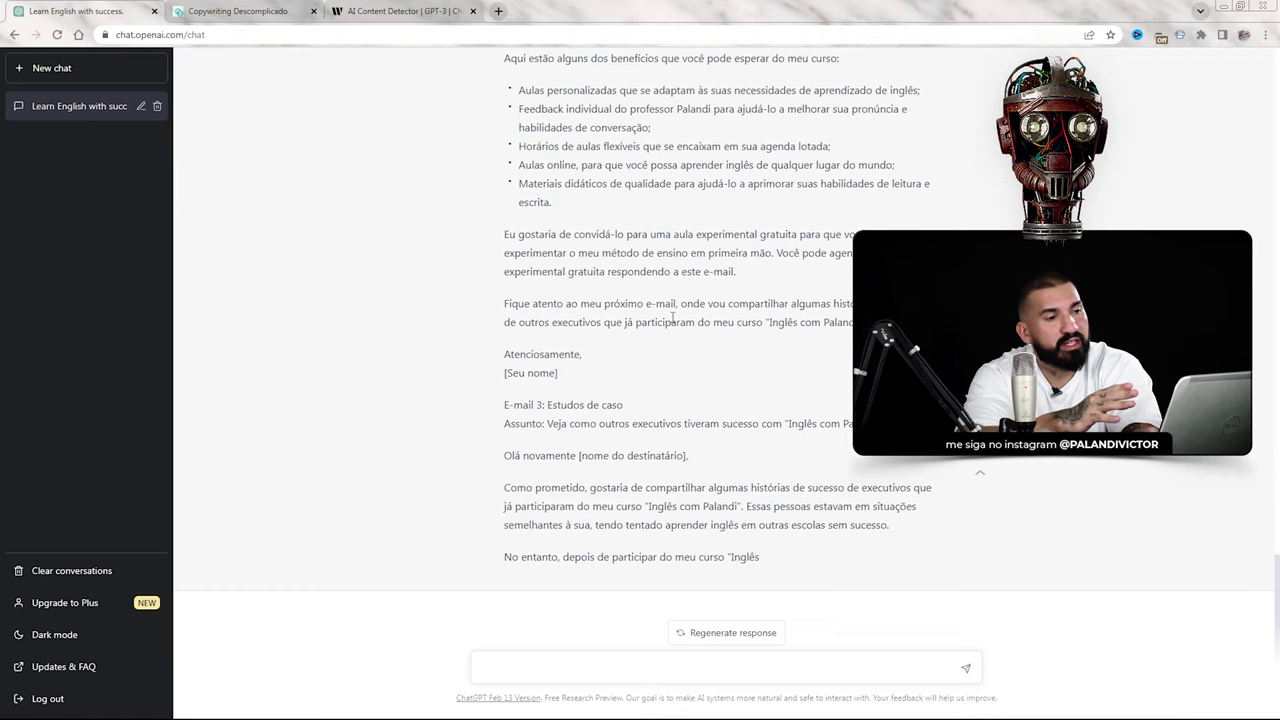
{"action": "scroll", "coordinate": [720, 366], "scroll_direction": "up", "scroll_amount": 10}
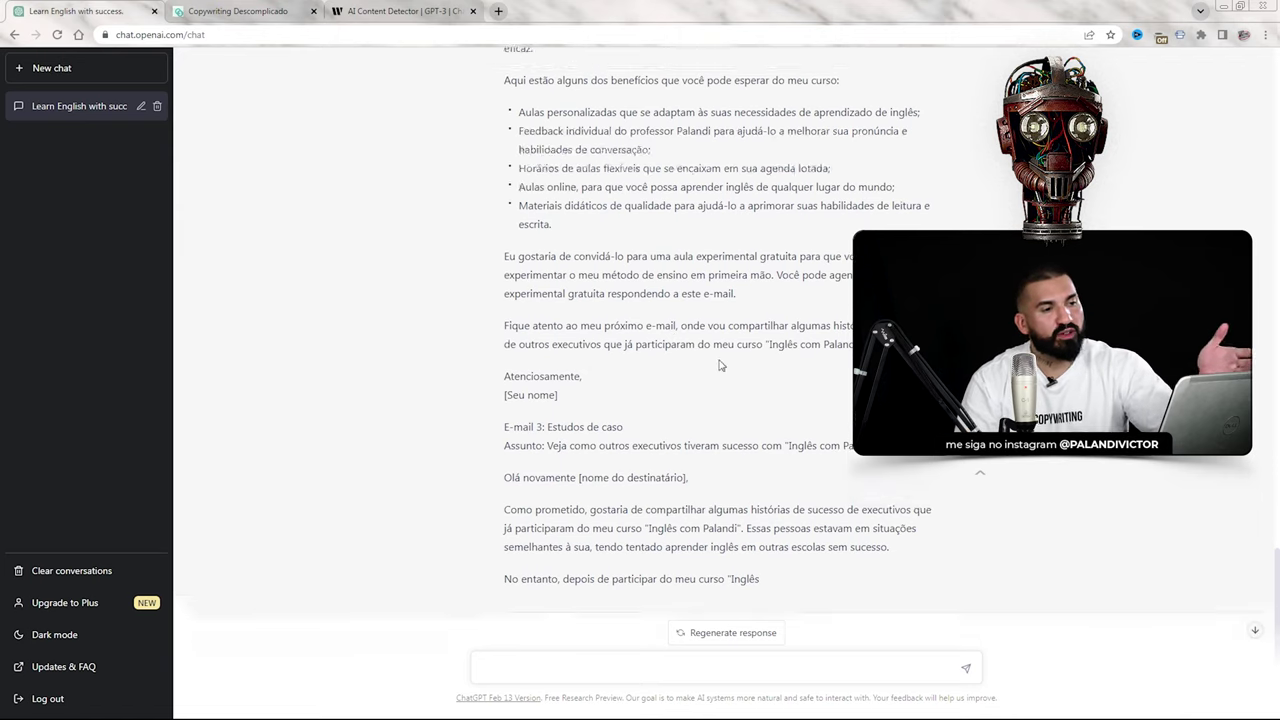
Step: Look back over the five-email funnel, from the case studies email up to the opening request and introduction email
{"action": "scroll", "coordinate": [710, 355], "scroll_direction": "down", "scroll_amount": 6}
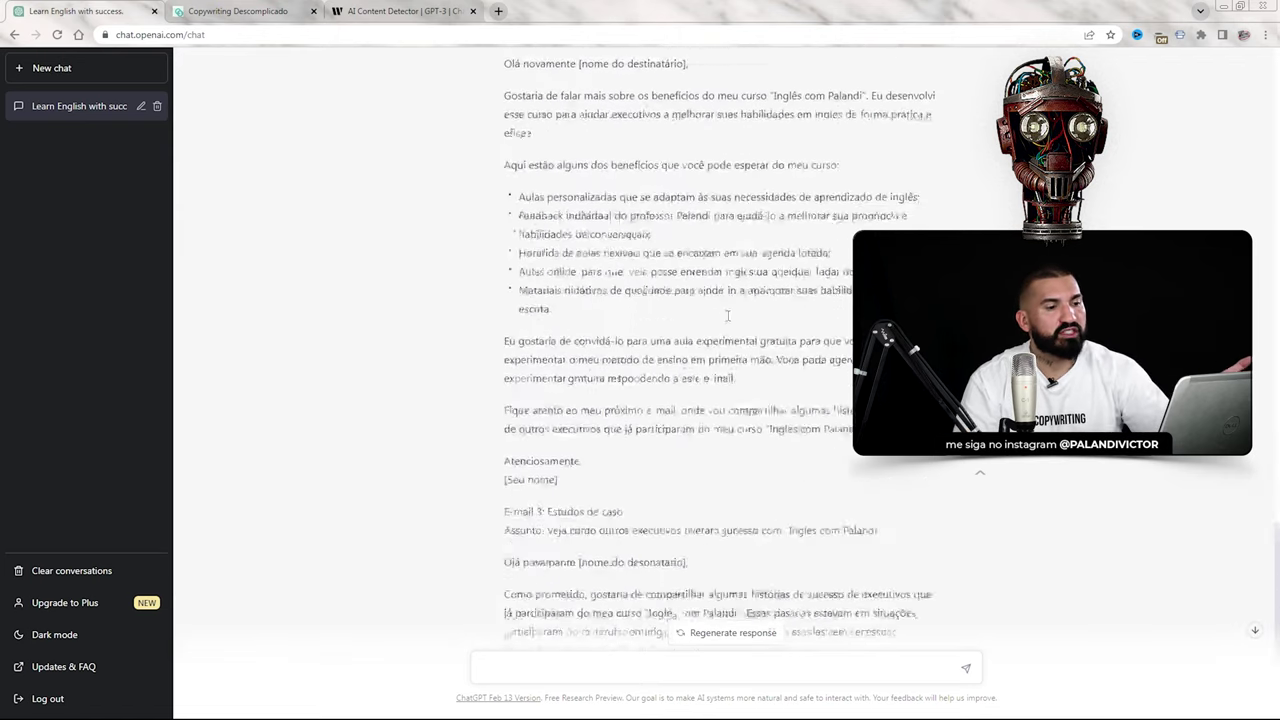
{"action": "scroll", "coordinate": [732, 320], "scroll_direction": "up", "scroll_amount": 7}
{"action": "scroll", "coordinate": [695, 297], "scroll_direction": "down", "scroll_amount": 1}
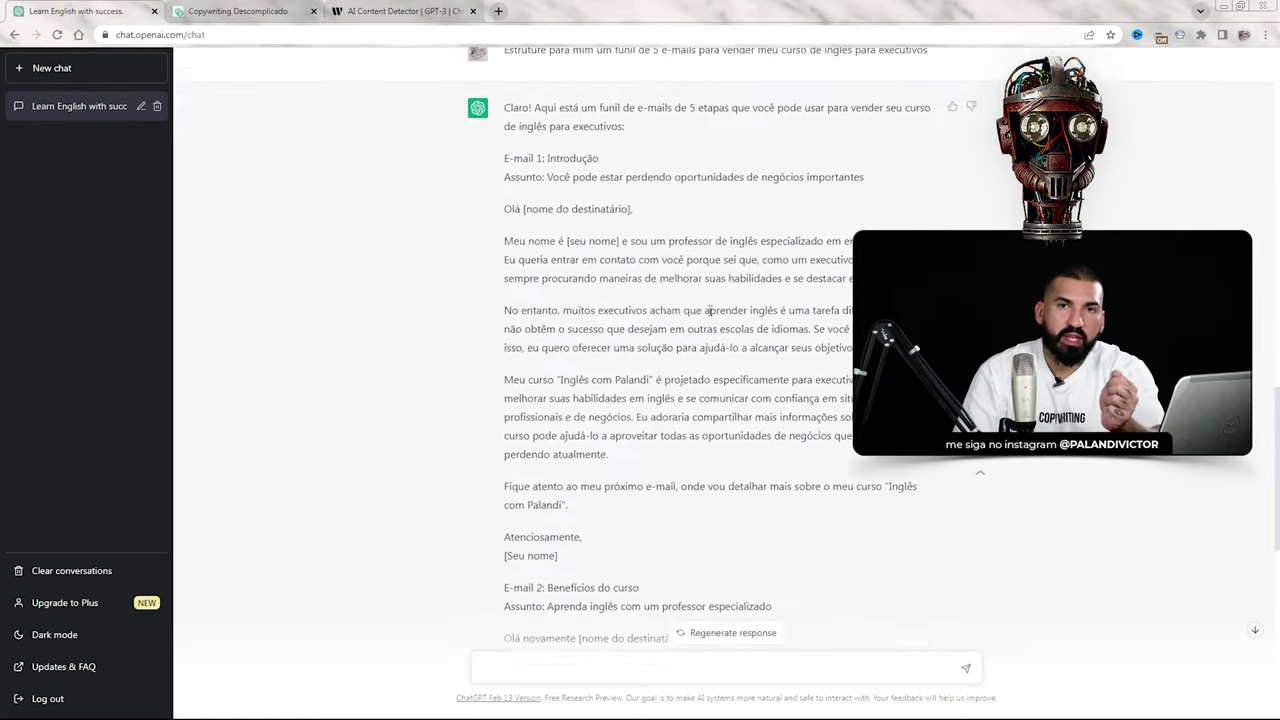
{"action": "scroll", "coordinate": [640, 295], "scroll_direction": "down", "scroll_amount": 1}
{"action": "scroll", "coordinate": [615, 285], "scroll_direction": "up", "scroll_amount": 2}
{"action": "scroll", "coordinate": [605, 275], "scroll_direction": "down", "scroll_amount": 3}
{"action": "scroll", "coordinate": [601, 267], "scroll_direction": "up", "scroll_amount": 2}
{"action": "scroll", "coordinate": [600, 250], "scroll_direction": "up", "scroll_amount": 1}
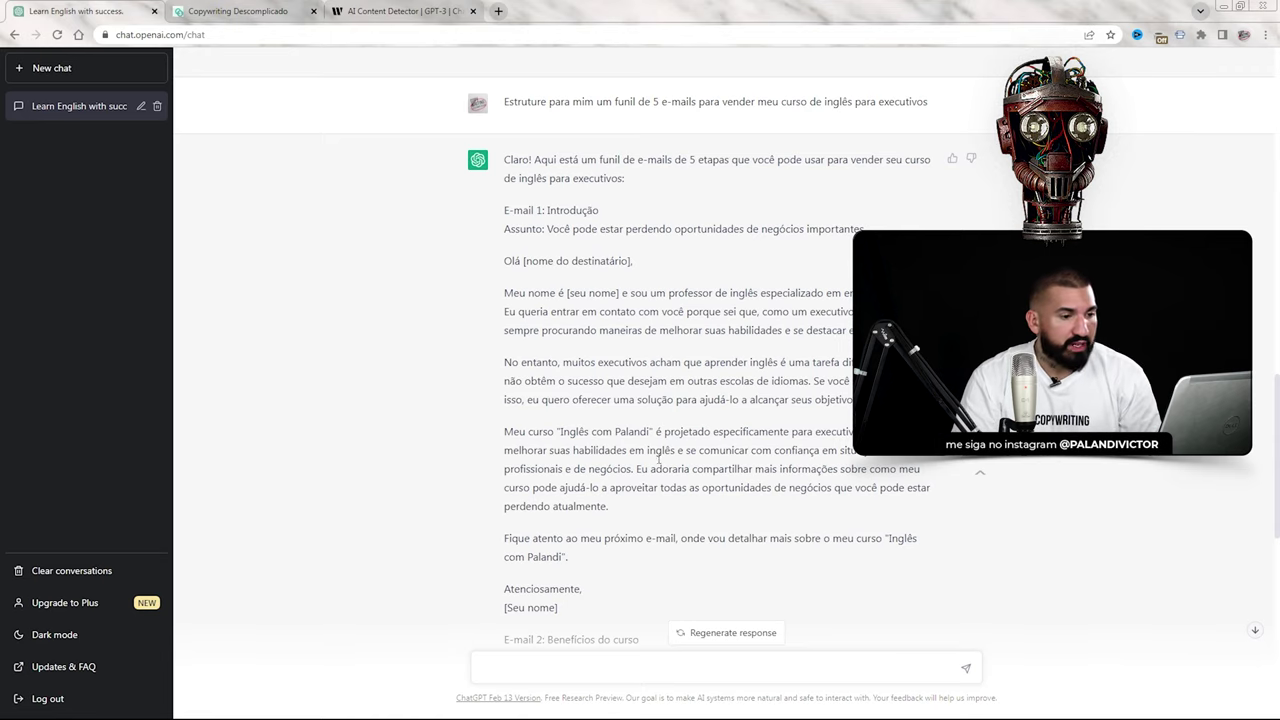
Step: Delete the current conversation and start a new chat
{"action": "left_click", "coordinate": [157, 106]}
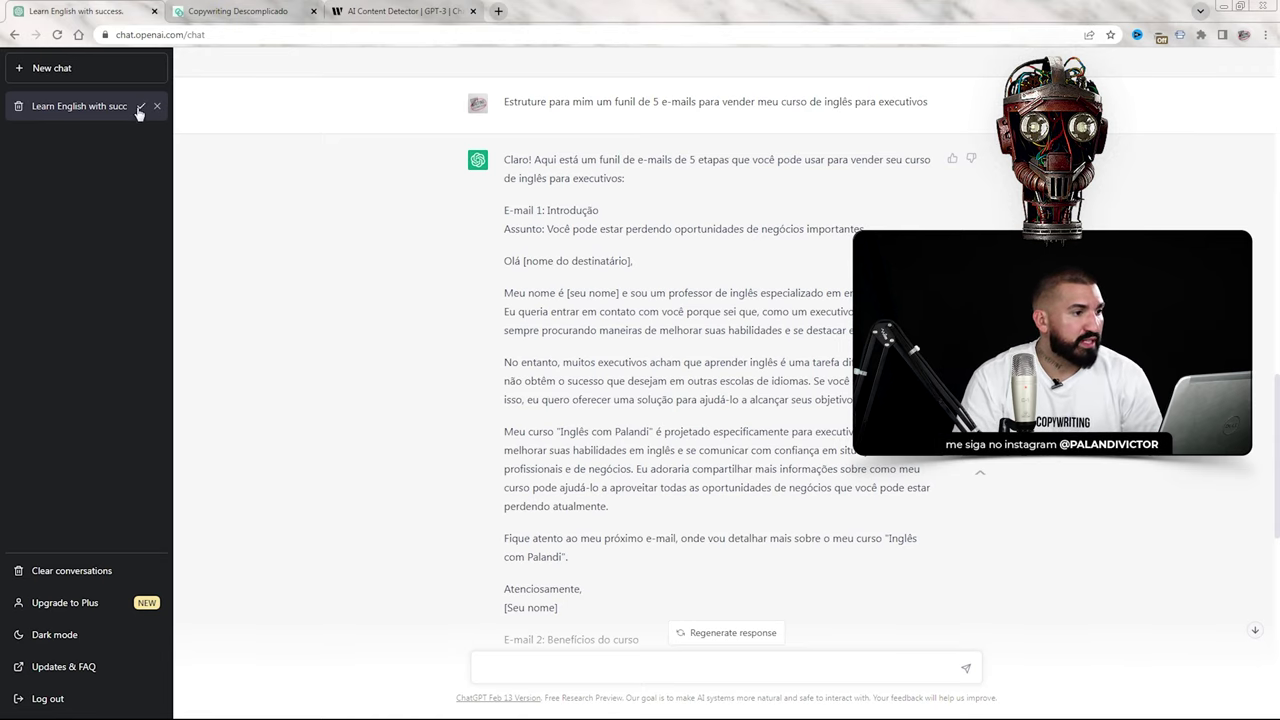
{"action": "left_click", "coordinate": [100, 72]}
Step: Submit the prompt "Como montar um funil de 31 emails para oferecer meu curso de inglês para executivos?"
{"action": "left_click", "coordinate": [534, 669]}
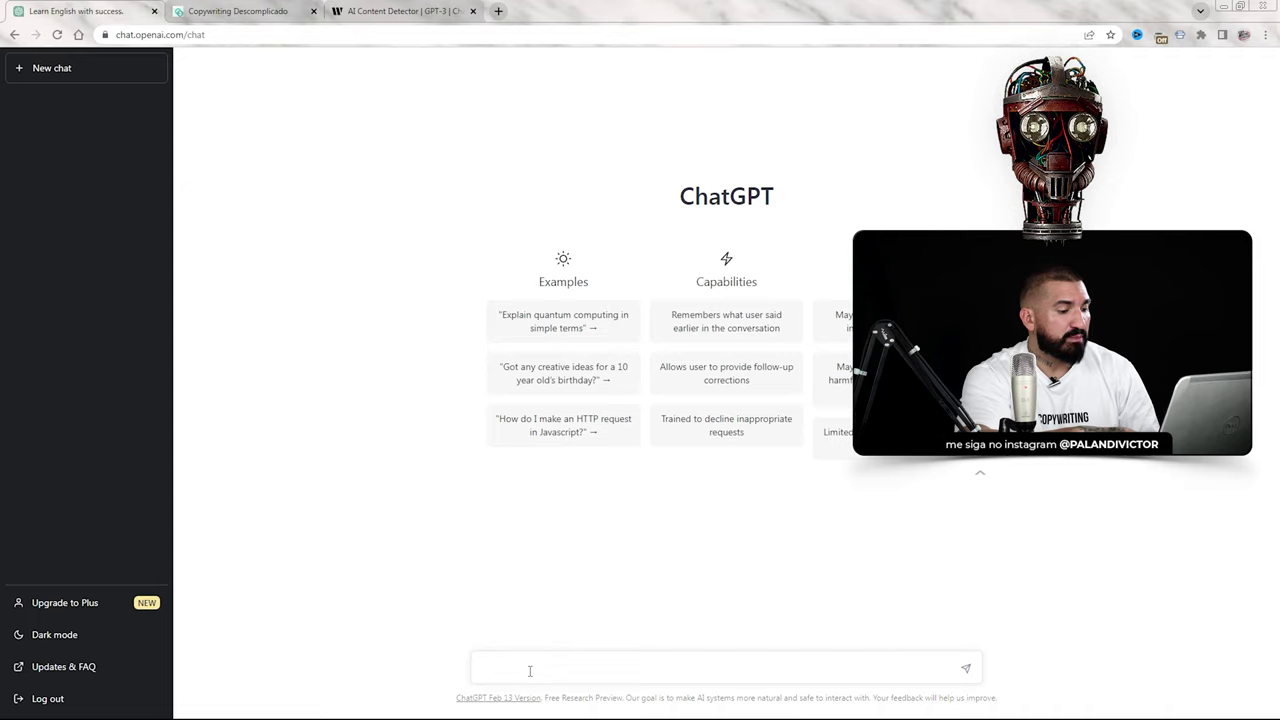
{"action": "type", "text": "Com"}
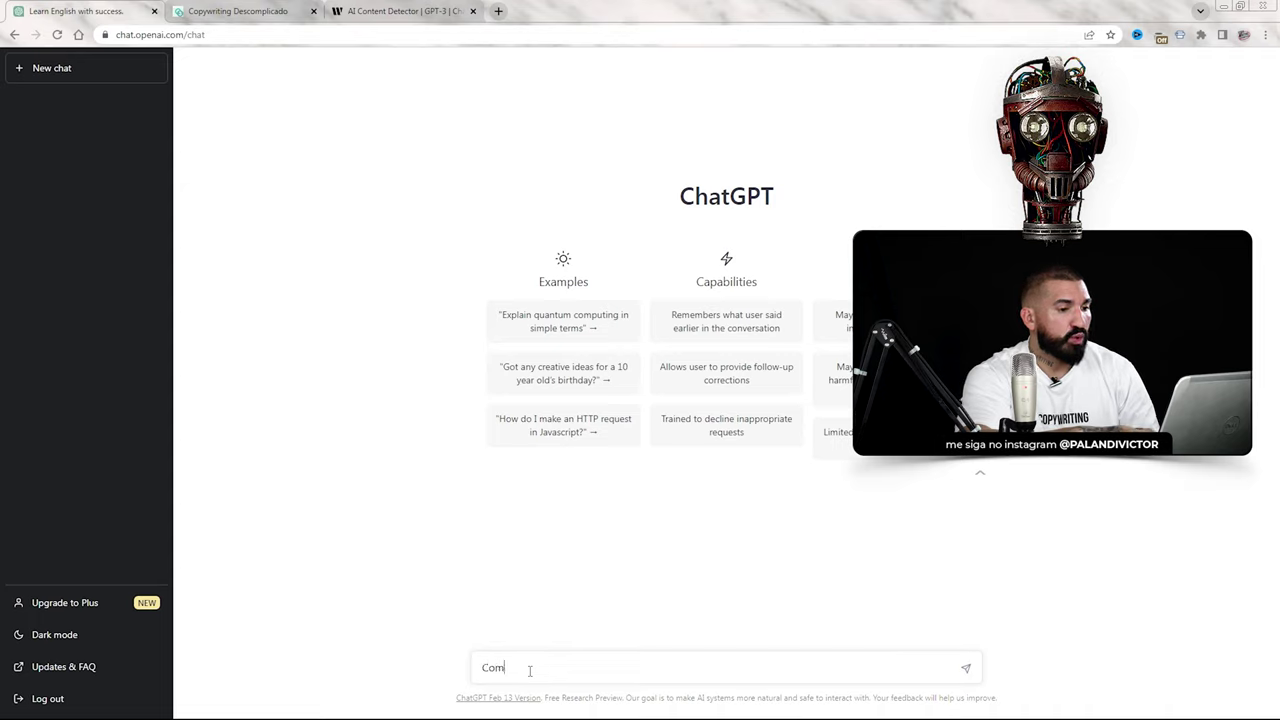
{"action": "type", "text": "o montar um funil de"}
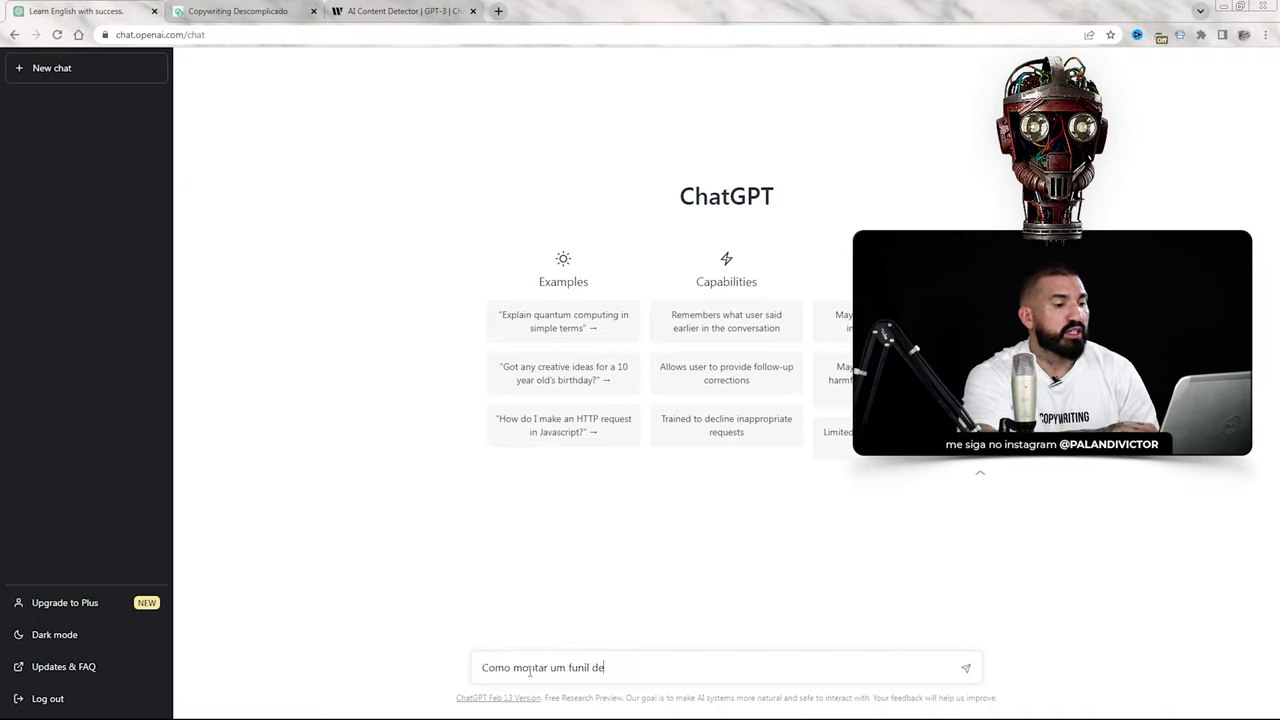
{"action": "type", "text": " 31 emails para ofer"}
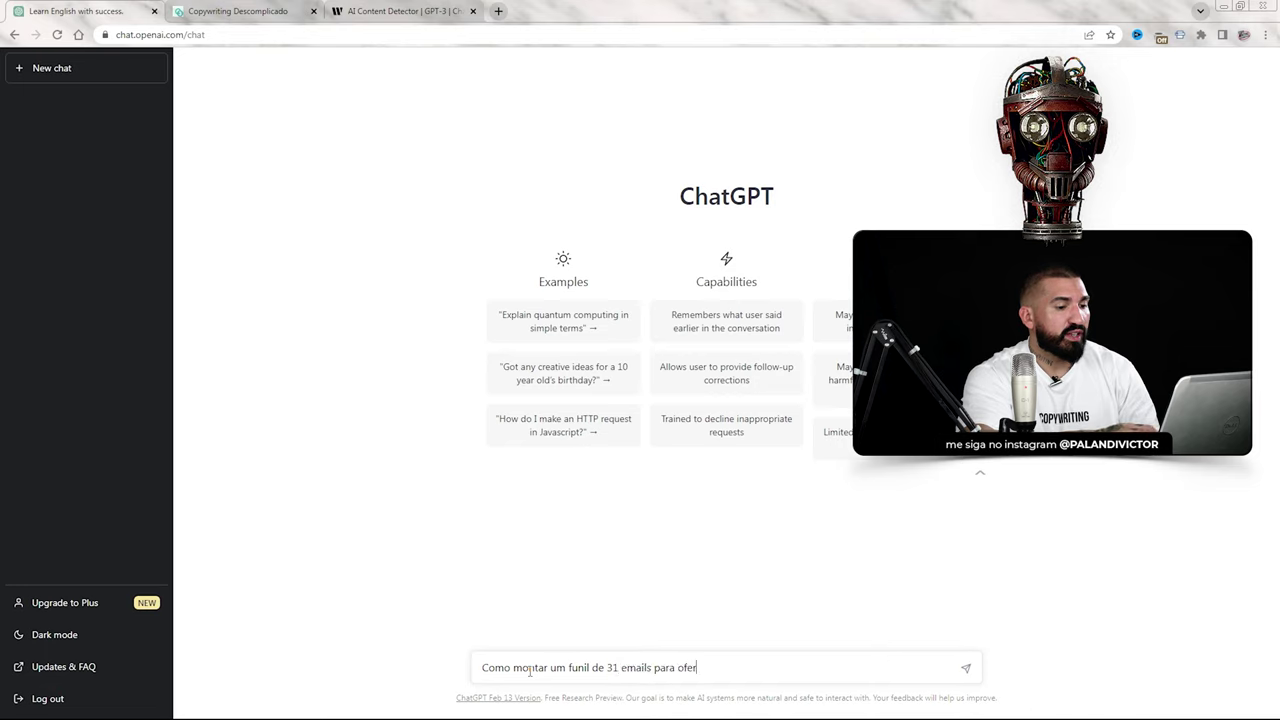
{"action": "type", "text": "ecer meu curso de i"}
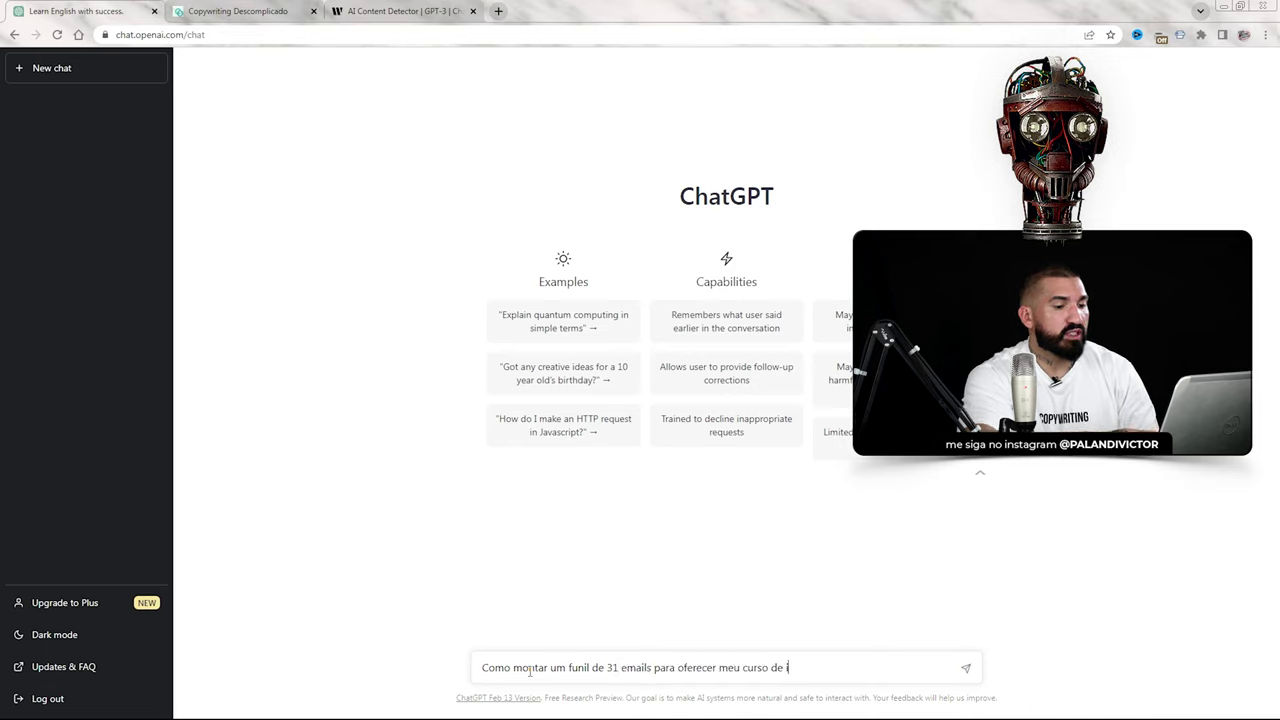
{"action": "type", "text": "nglês para executivos?"}
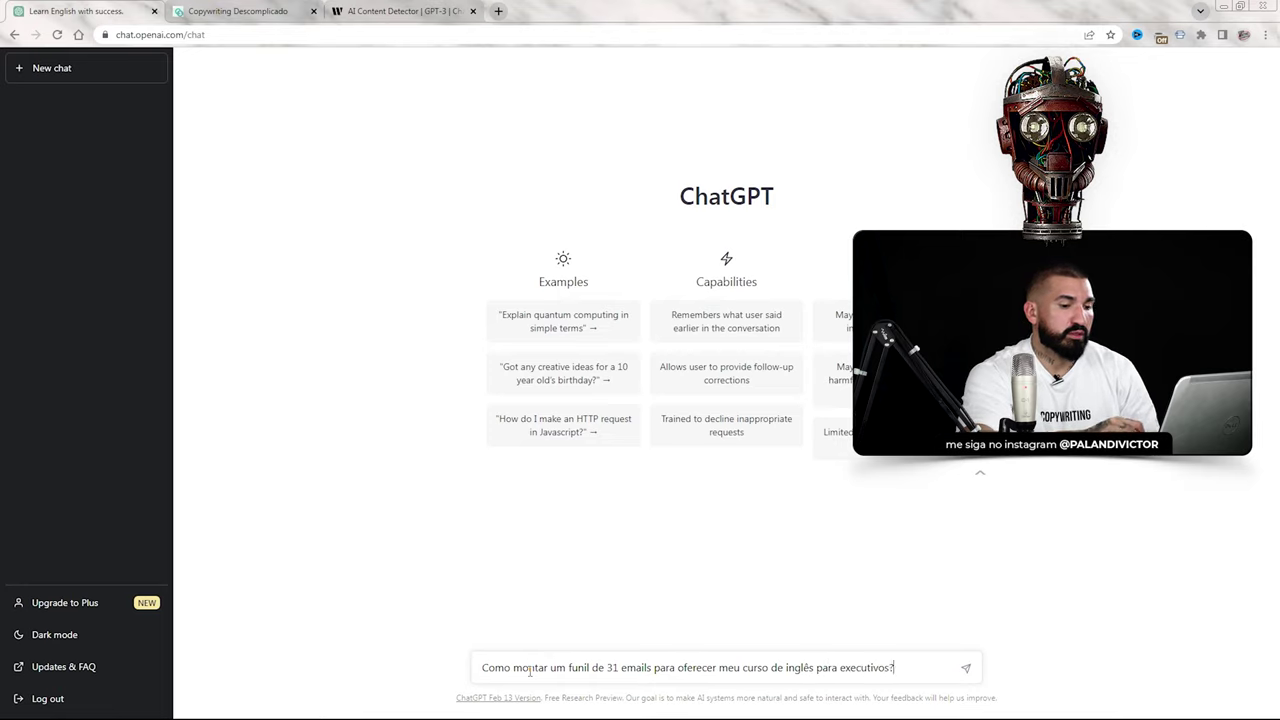
{"action": "key", "text": "Return"}
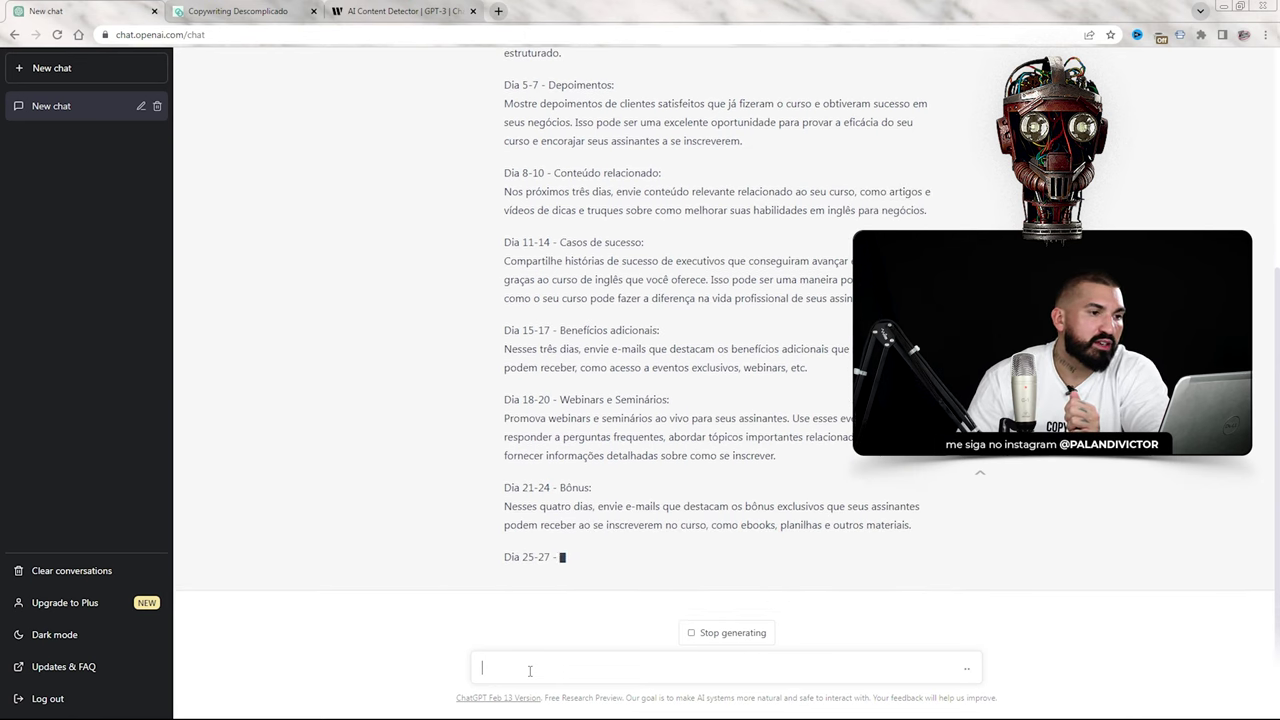
Step: Read through the 31-email funnel plan day by day, highlighting "Casos de sucesso" and "Webinars" among the topics
{"action": "scroll", "coordinate": [553, 271], "scroll_direction": "up", "scroll_amount": 2}
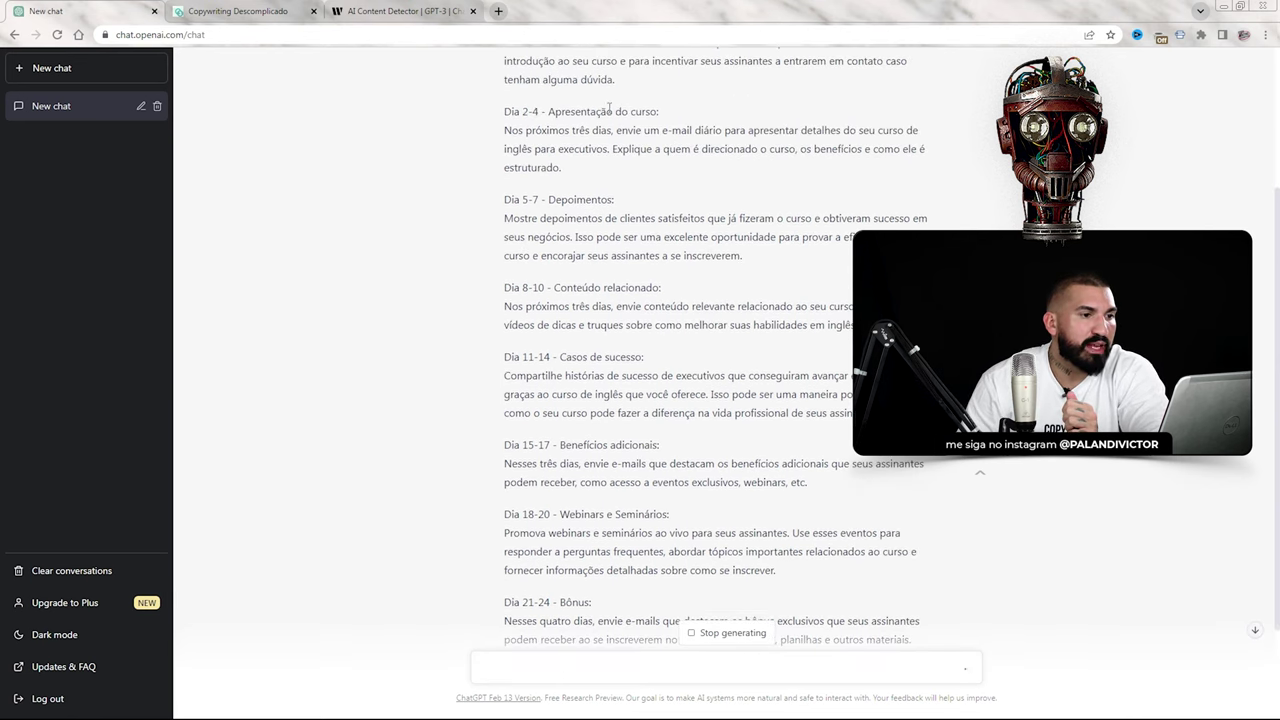
{"action": "scroll", "coordinate": [625, 145], "scroll_direction": "down", "scroll_amount": 1}
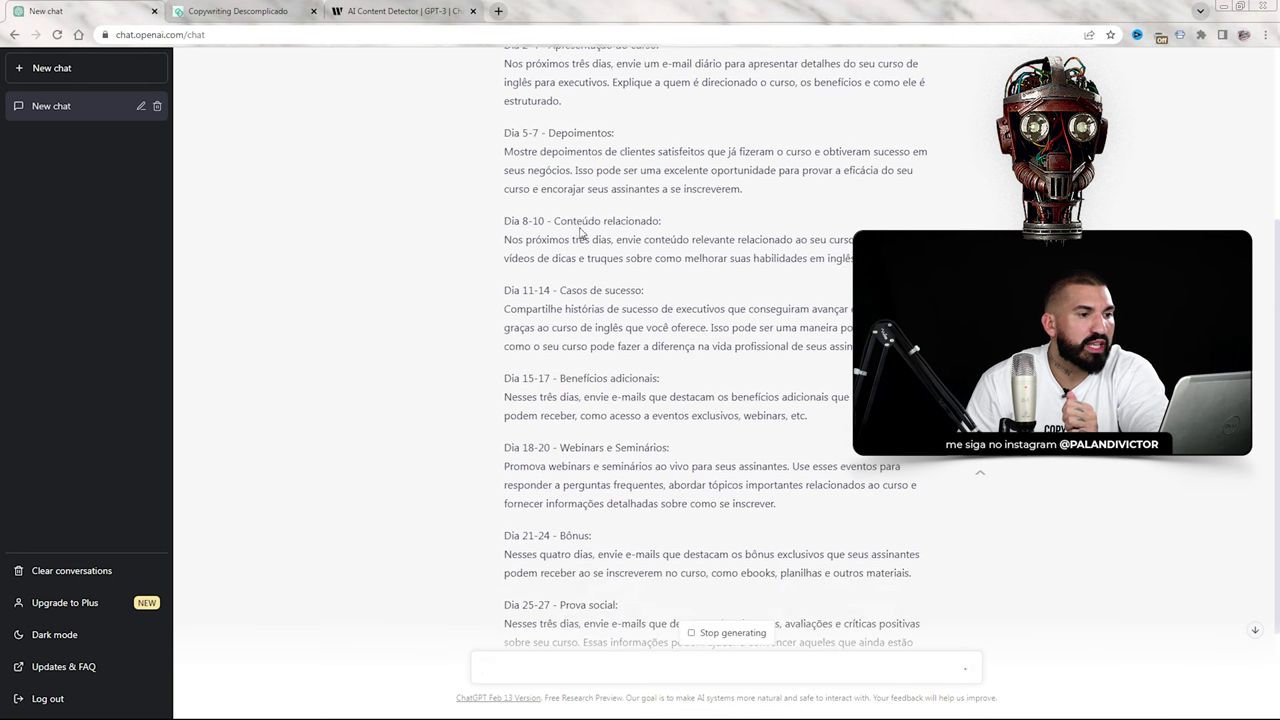
{"action": "scroll", "coordinate": [661, 234], "scroll_direction": "down", "scroll_amount": 3}
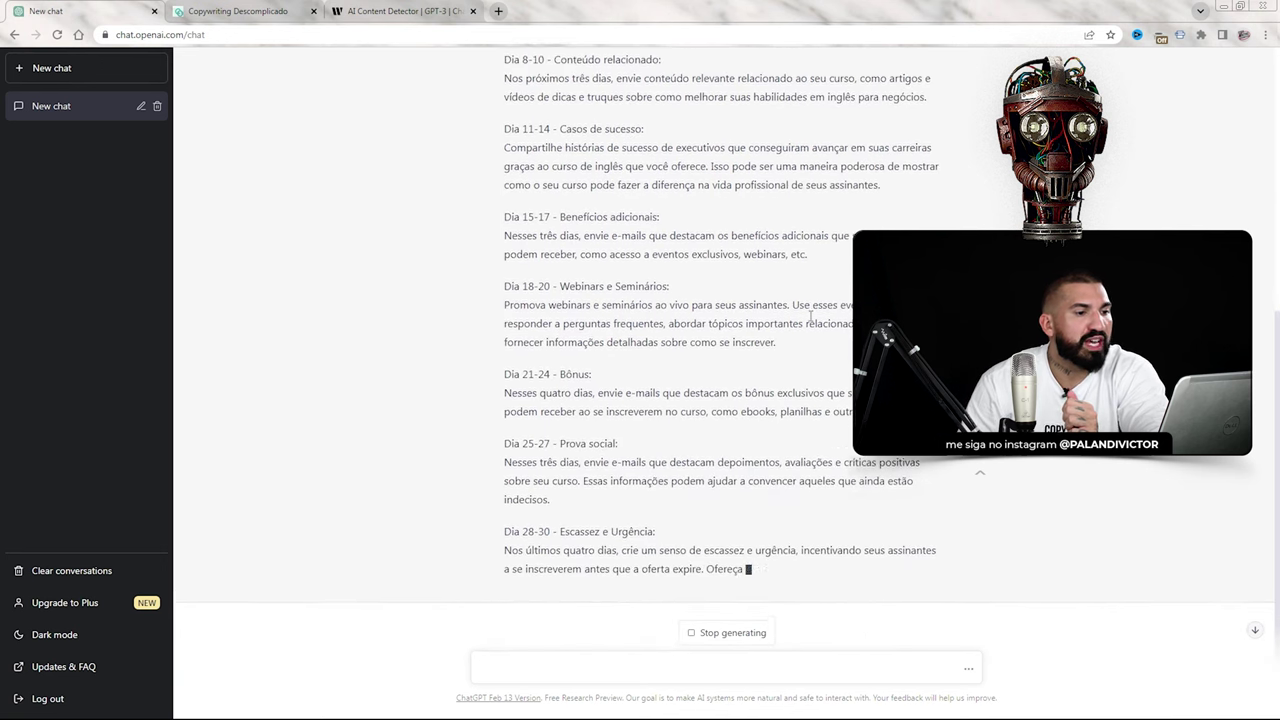
{"action": "scroll", "coordinate": [680, 273], "scroll_direction": "down", "scroll_amount": 1}
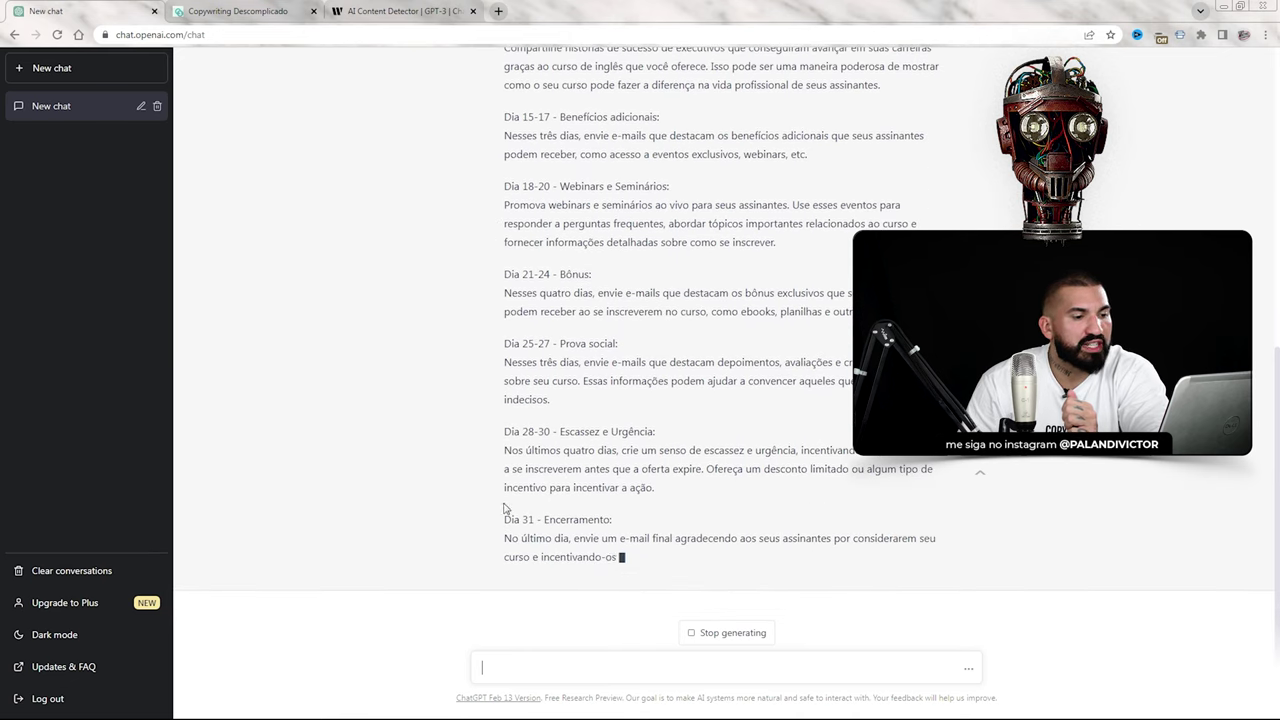
{"action": "scroll", "coordinate": [706, 415], "scroll_direction": "up", "scroll_amount": 3}
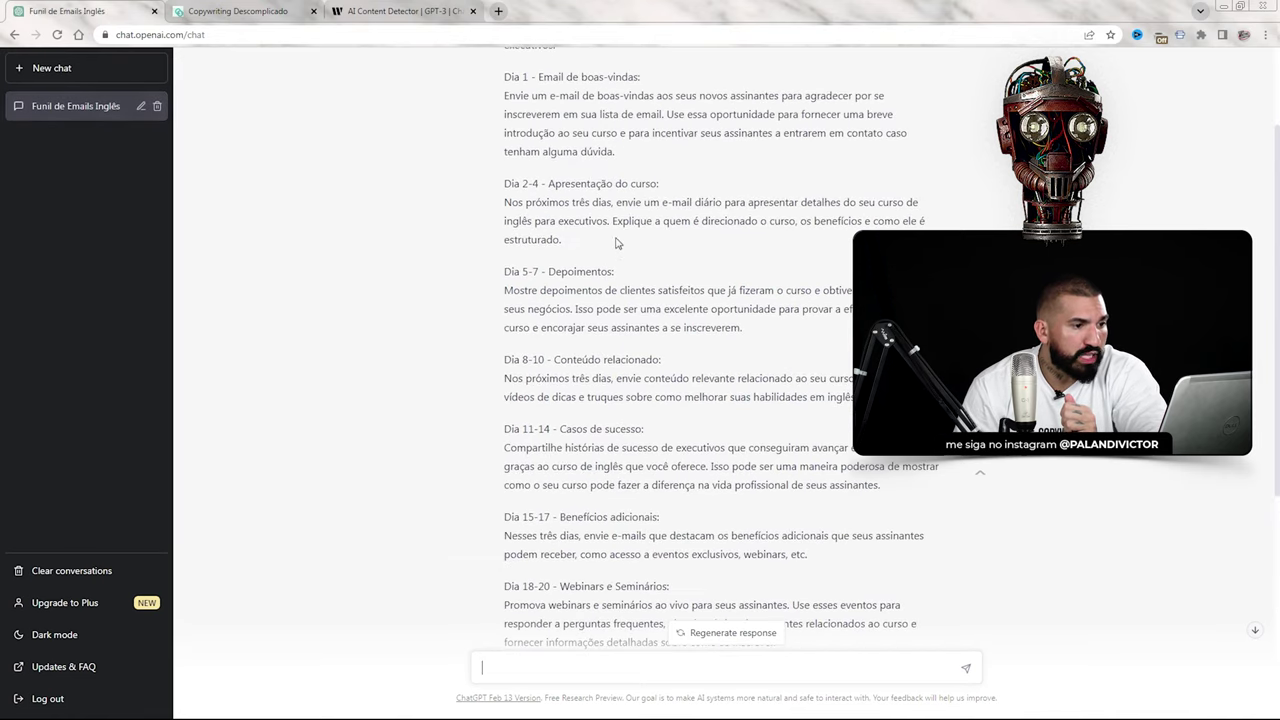
{"action": "left_click_drag", "start_coordinate": [644, 362], "coordinate": [559, 362]}
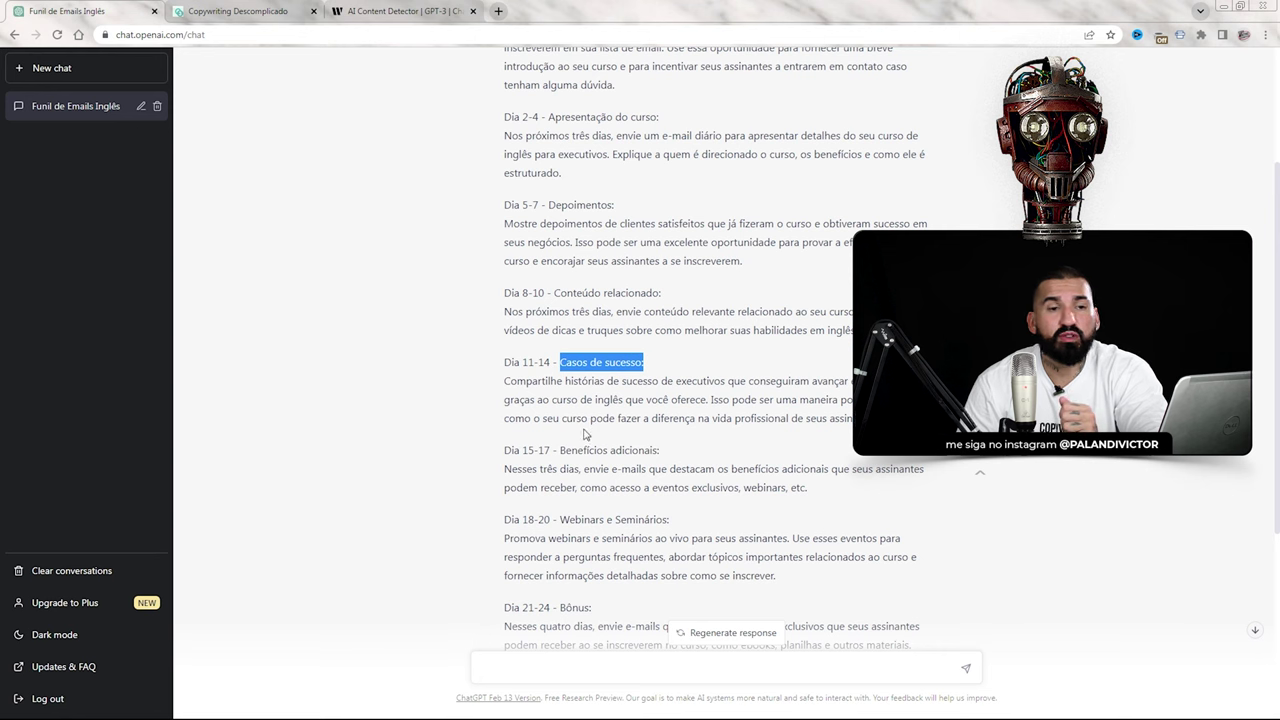
{"action": "scroll", "coordinate": [645, 399], "scroll_direction": "down", "scroll_amount": 2}
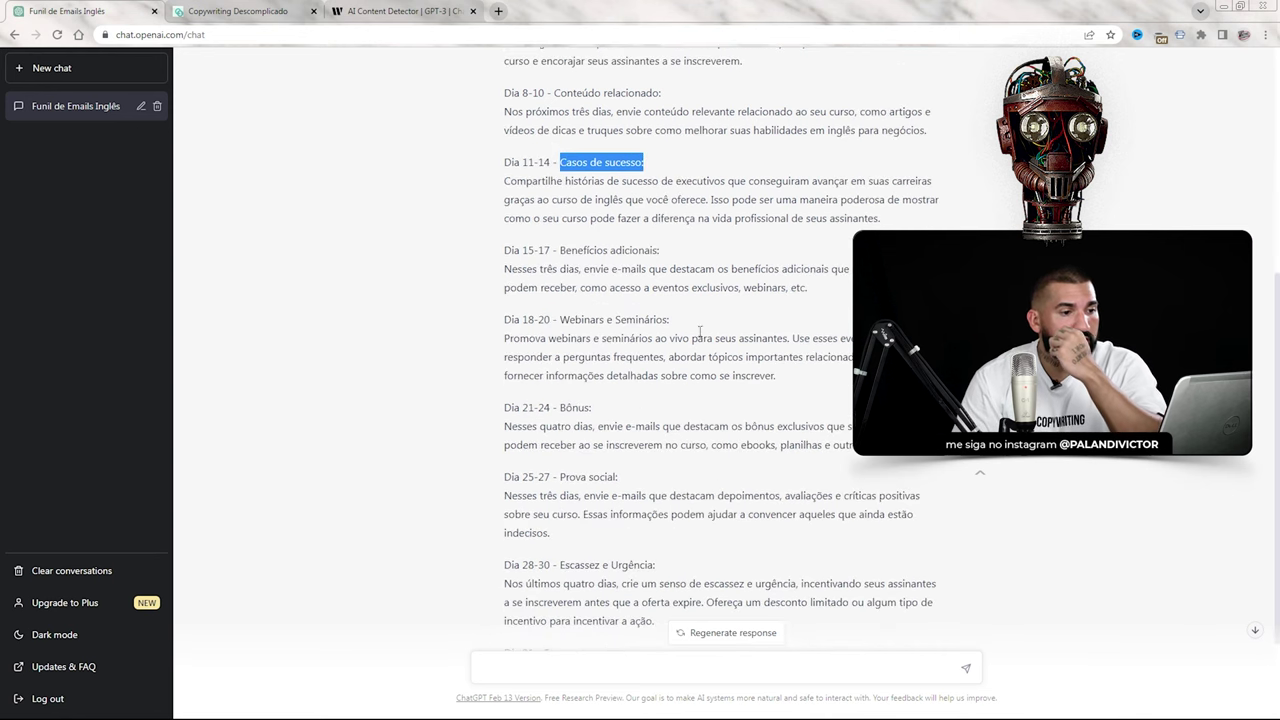
{"action": "double_click", "coordinate": [594, 318]}
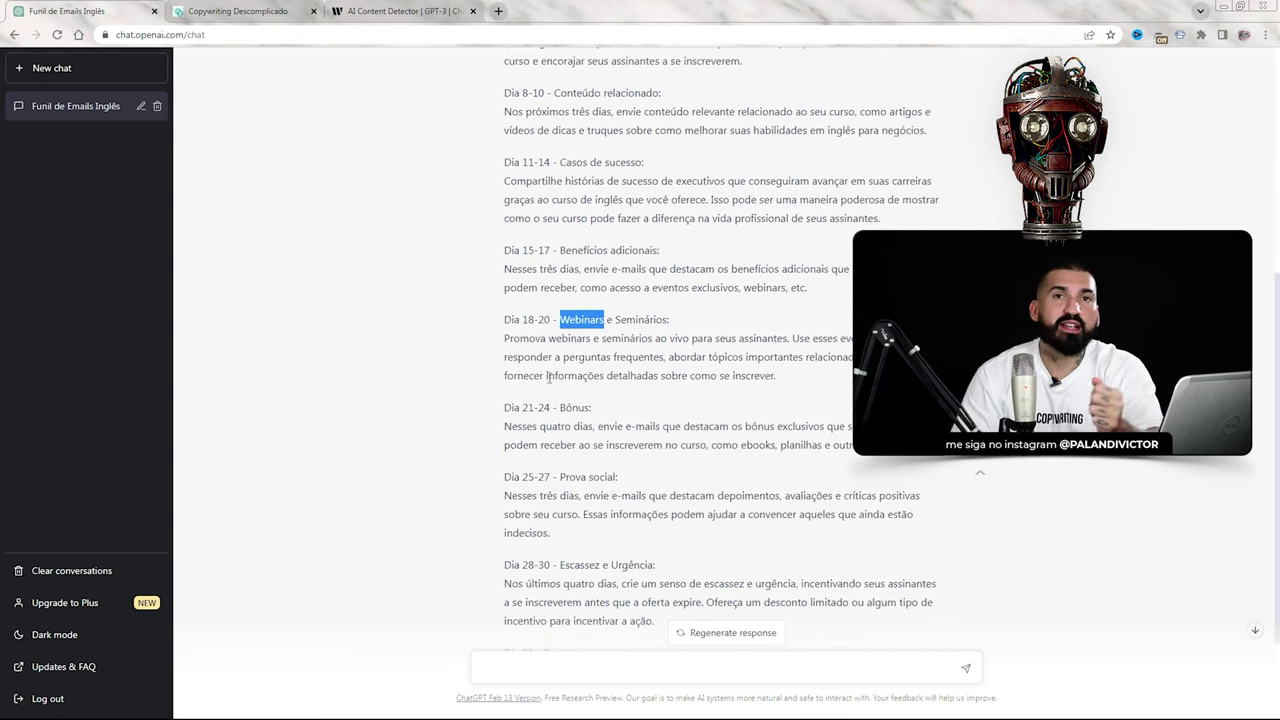
{"action": "scroll", "coordinate": [590, 410], "scroll_direction": "down", "scroll_amount": 2}
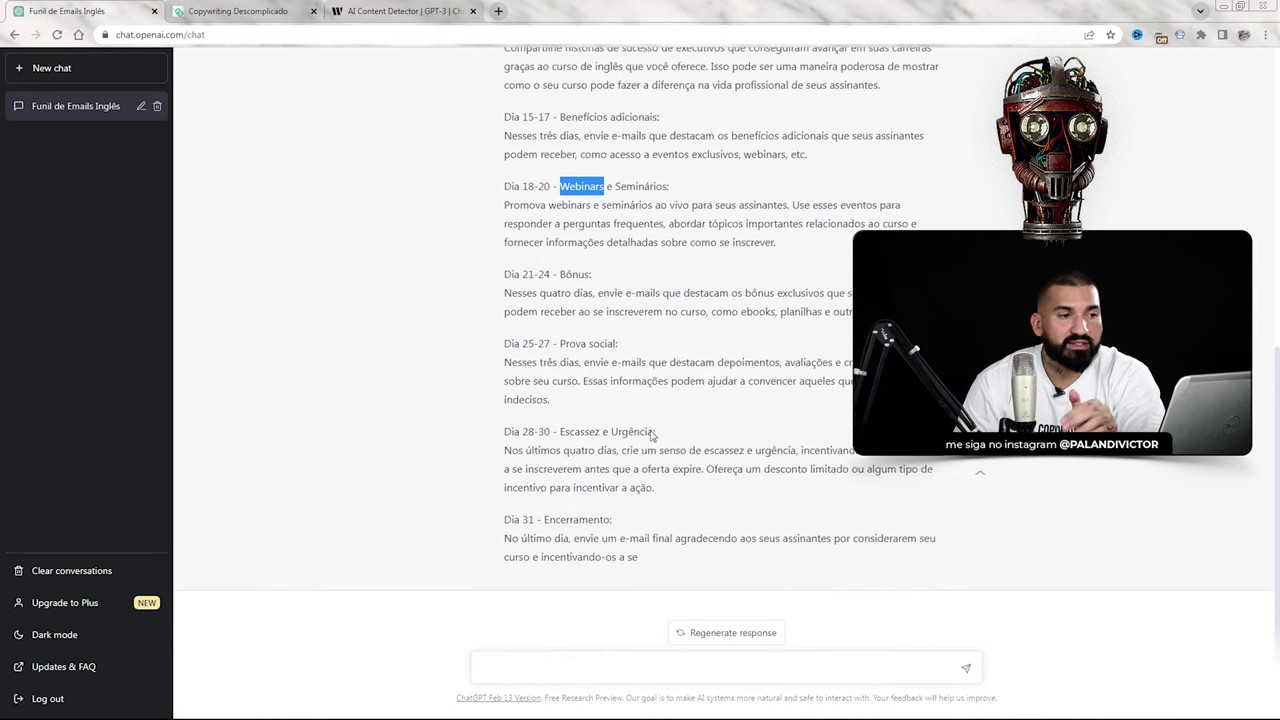
{"action": "scroll", "coordinate": [714, 155], "scroll_direction": "up", "scroll_amount": 5}
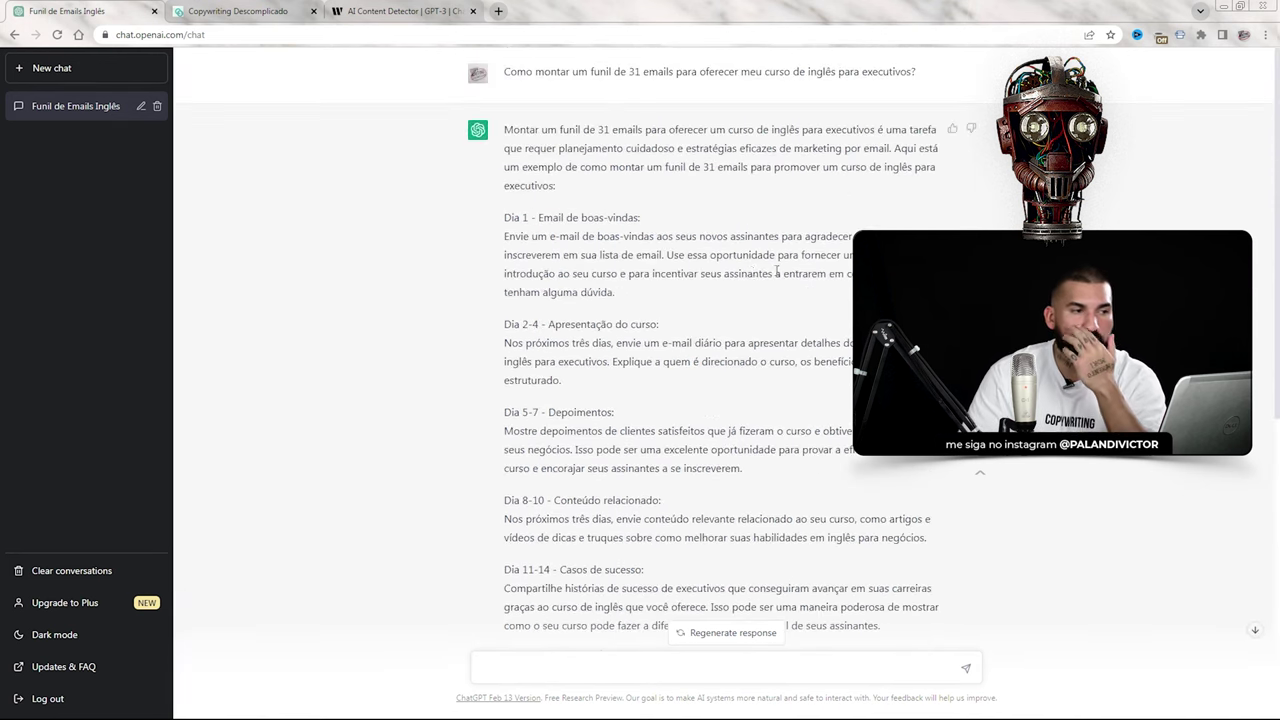
{"action": "scroll", "coordinate": [552, 145], "scroll_direction": "down", "scroll_amount": 5}
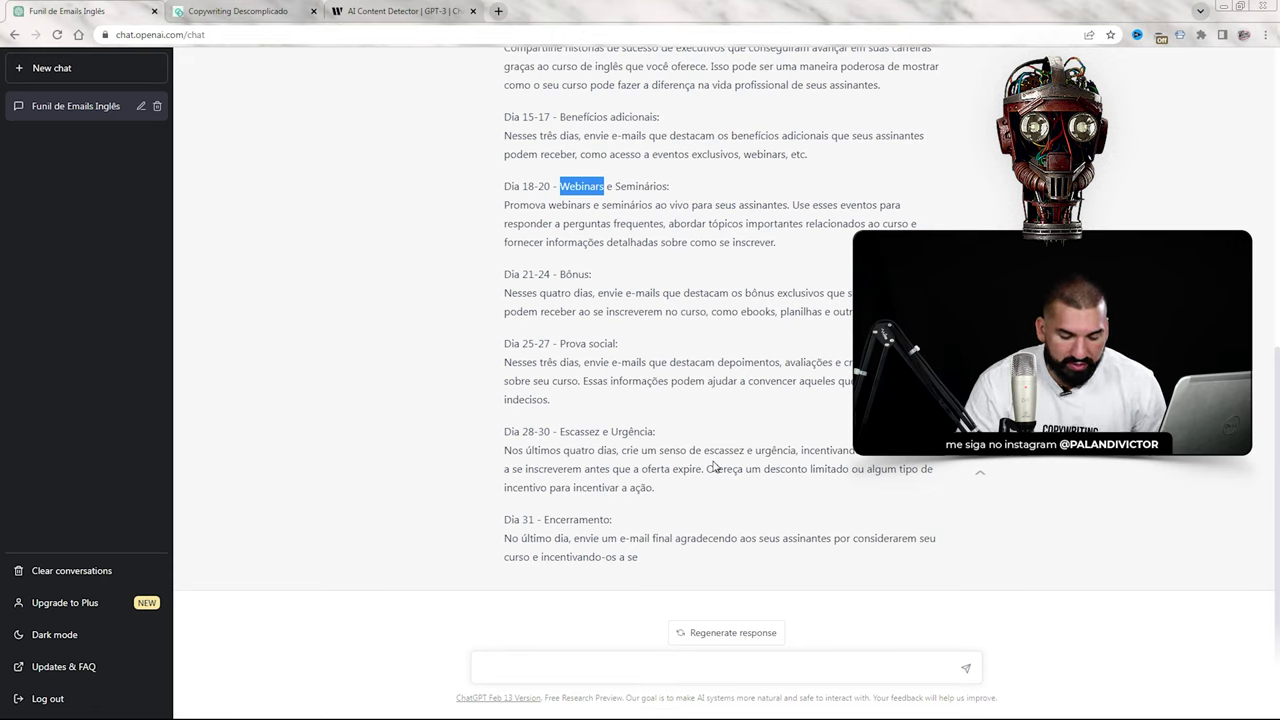
Step: Draft the prompt "Escreva um e-mail para vender meu curso de inglês que contorne a objeção da falta de tempo"
{"action": "left_click", "coordinate": [521, 666]}
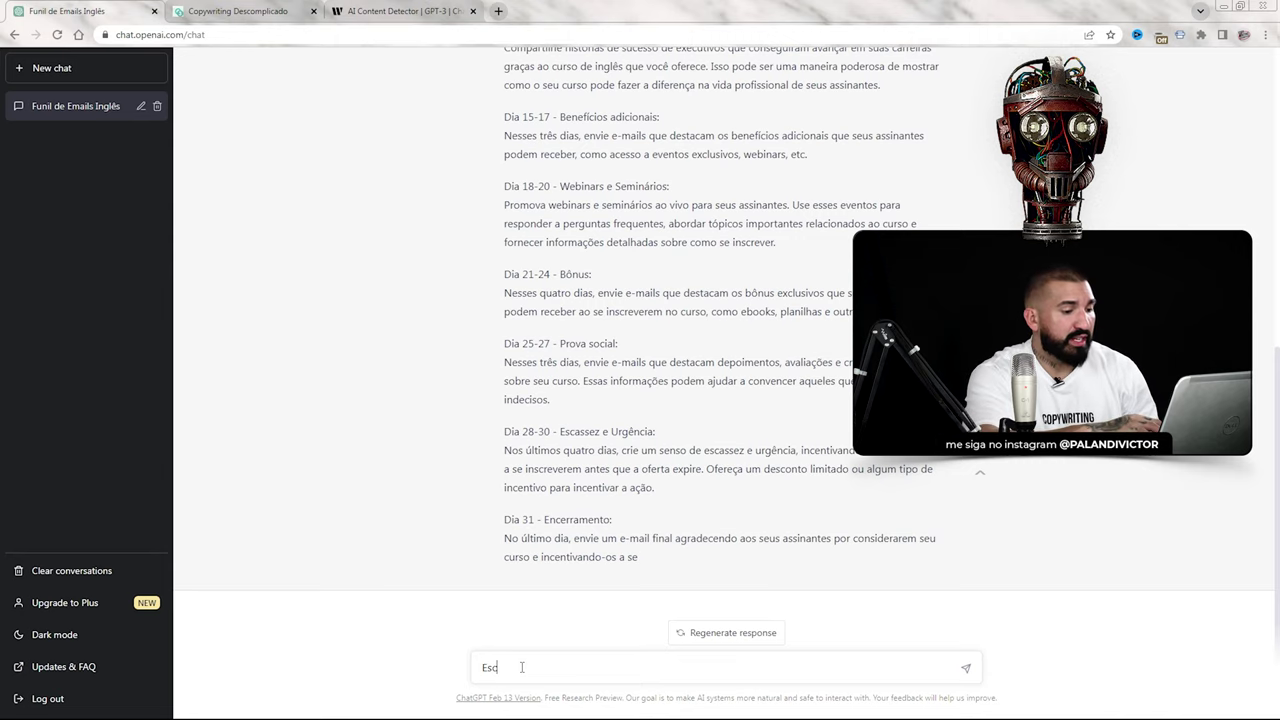
{"action": "type", "text": "Escreva um e-mail para vender meu curso de inglês que contorne a objeção da falta de tempo"}
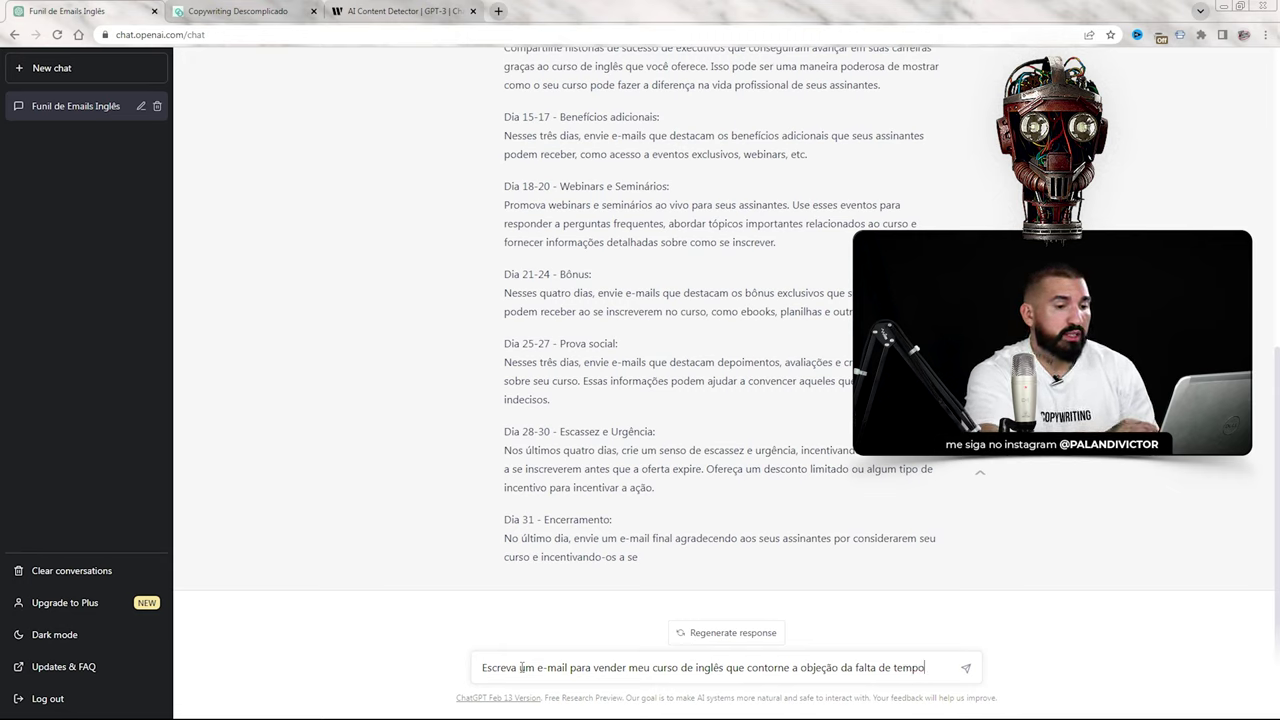
Step: Append "Inclua que o nosso diferencial é horário flexível e reposição gratuita de aula perdida pelo aluno." to the prompt and submit it
{"action": "type", "text": "que o nosso diferencial é horário fle"}
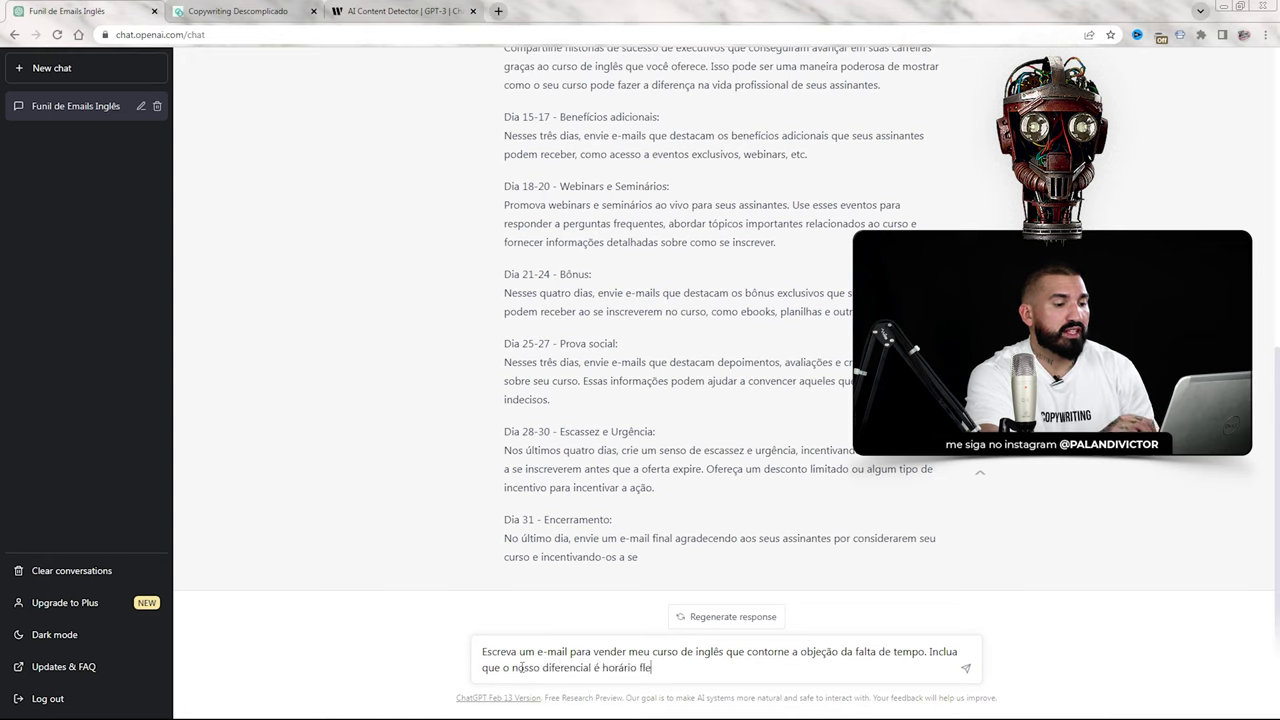
{"action": "type", "text": "xível e reposição gratuita de aula perdida pelo aluno."}
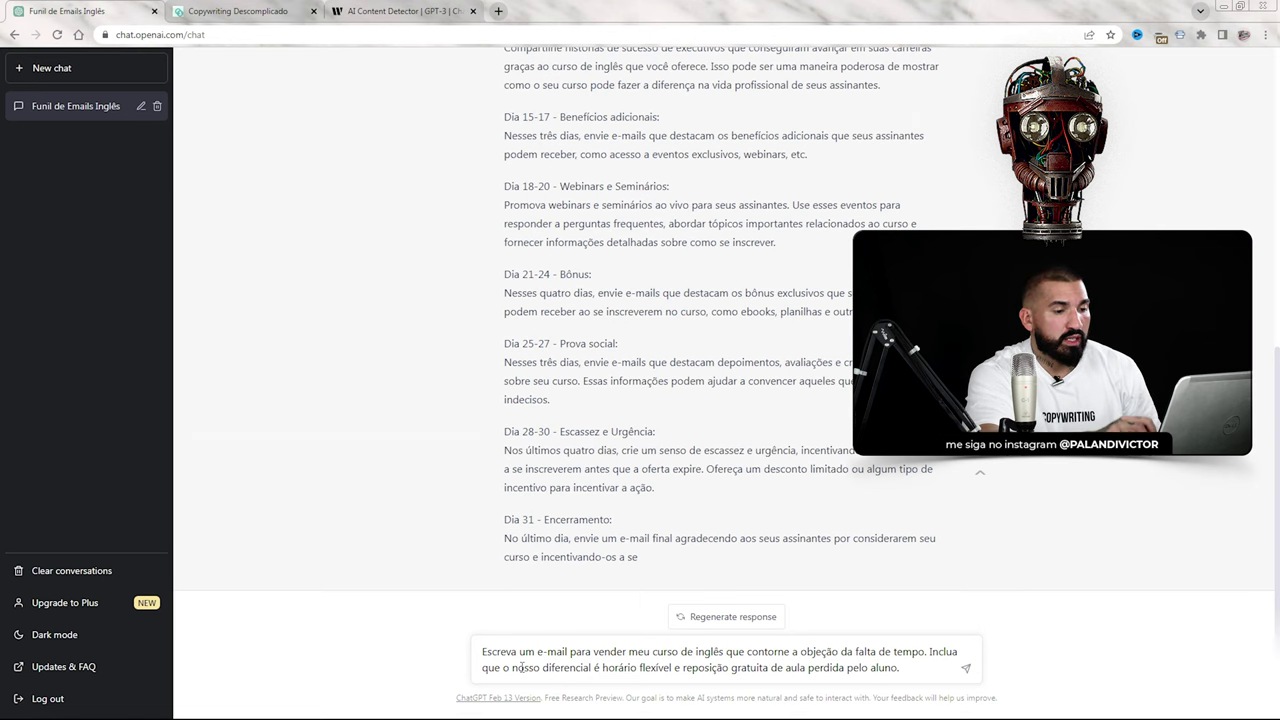
{"action": "key", "text": "Return"}
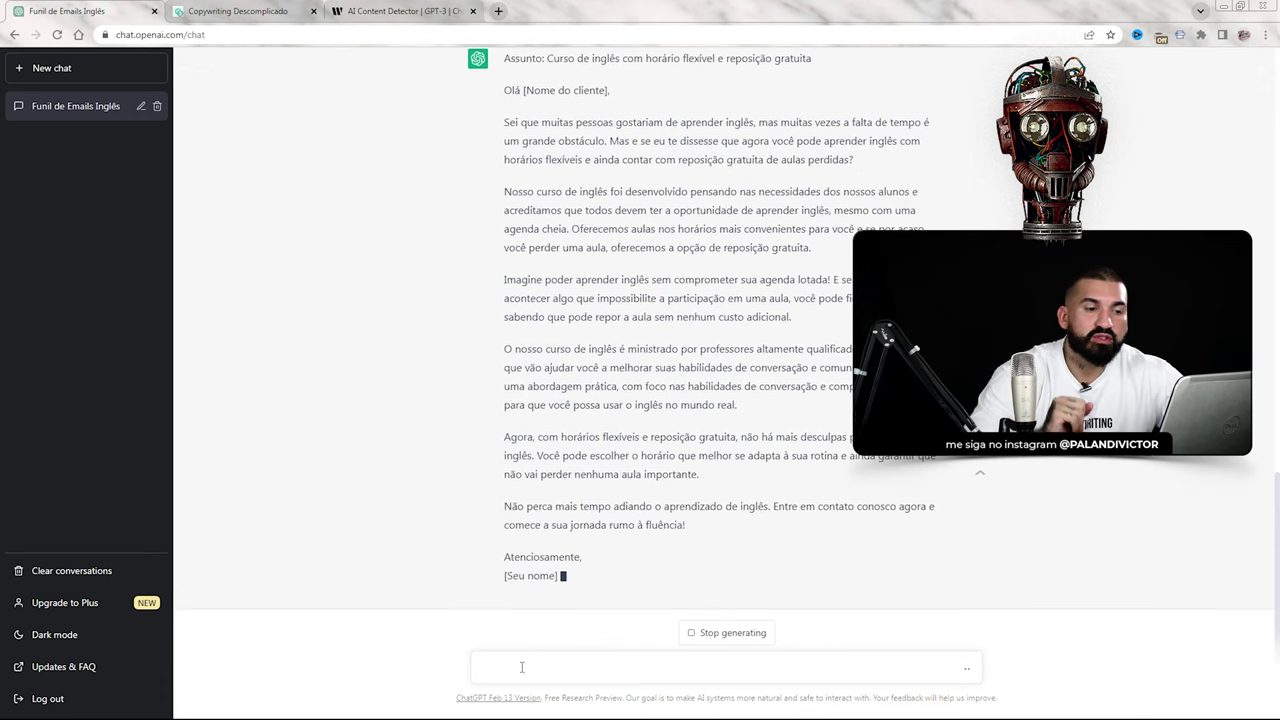
Step: Review the 31-day funnel plan again alongside the new email addressing the lack-of-time objection, from its subject line to the closing
{"action": "scroll", "coordinate": [723, 391], "scroll_direction": "up", "scroll_amount": 10}
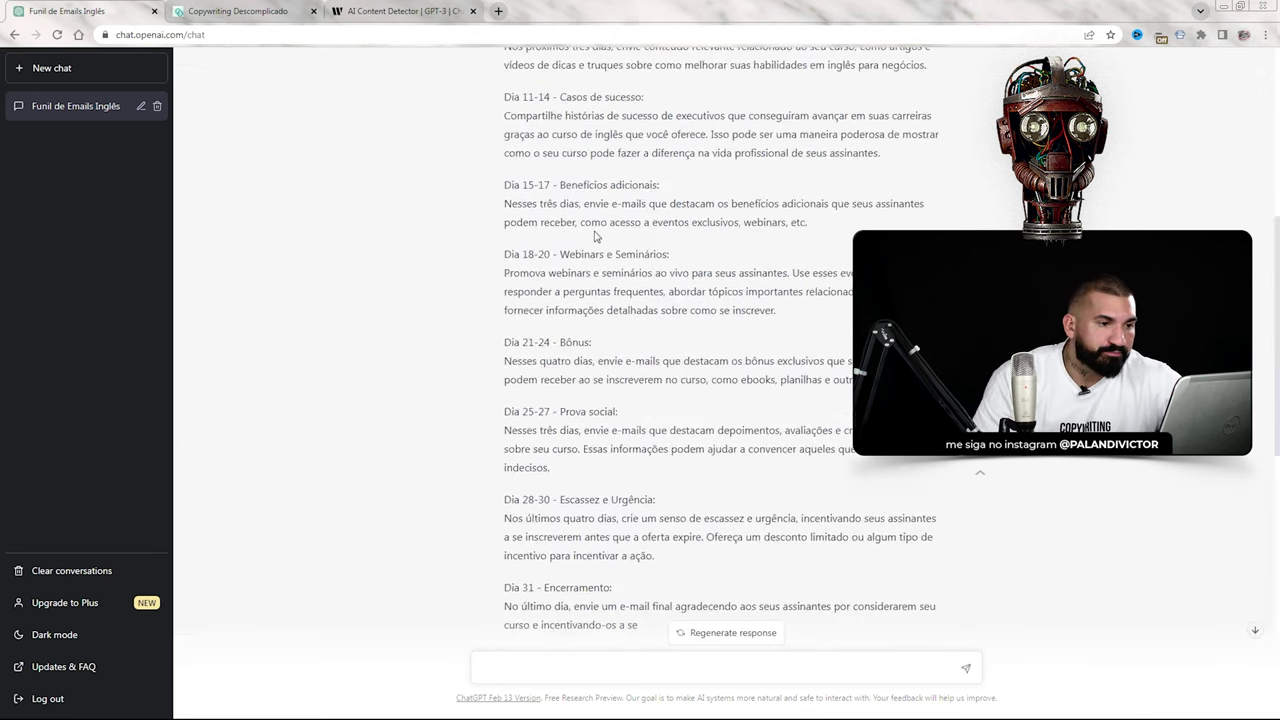
{"action": "scroll", "coordinate": [591, 238], "scroll_direction": "up", "scroll_amount": 2}
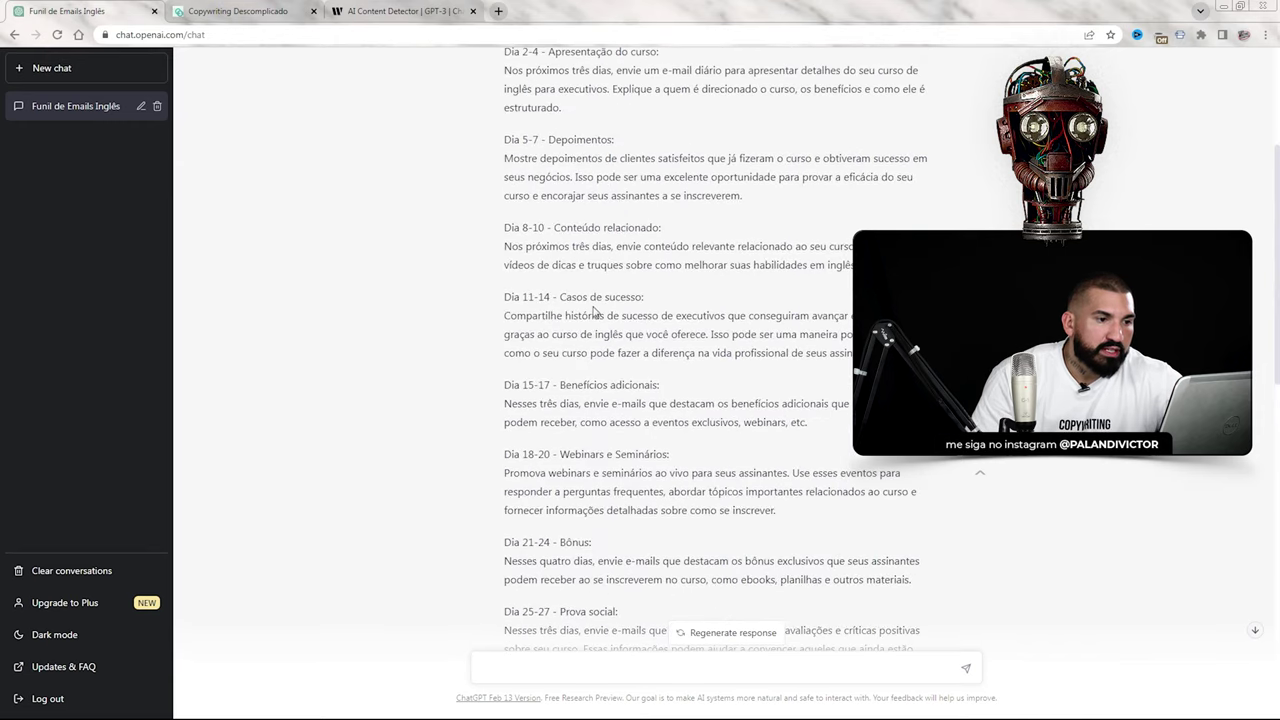
{"action": "scroll", "coordinate": [550, 152], "scroll_direction": "up", "scroll_amount": 2}
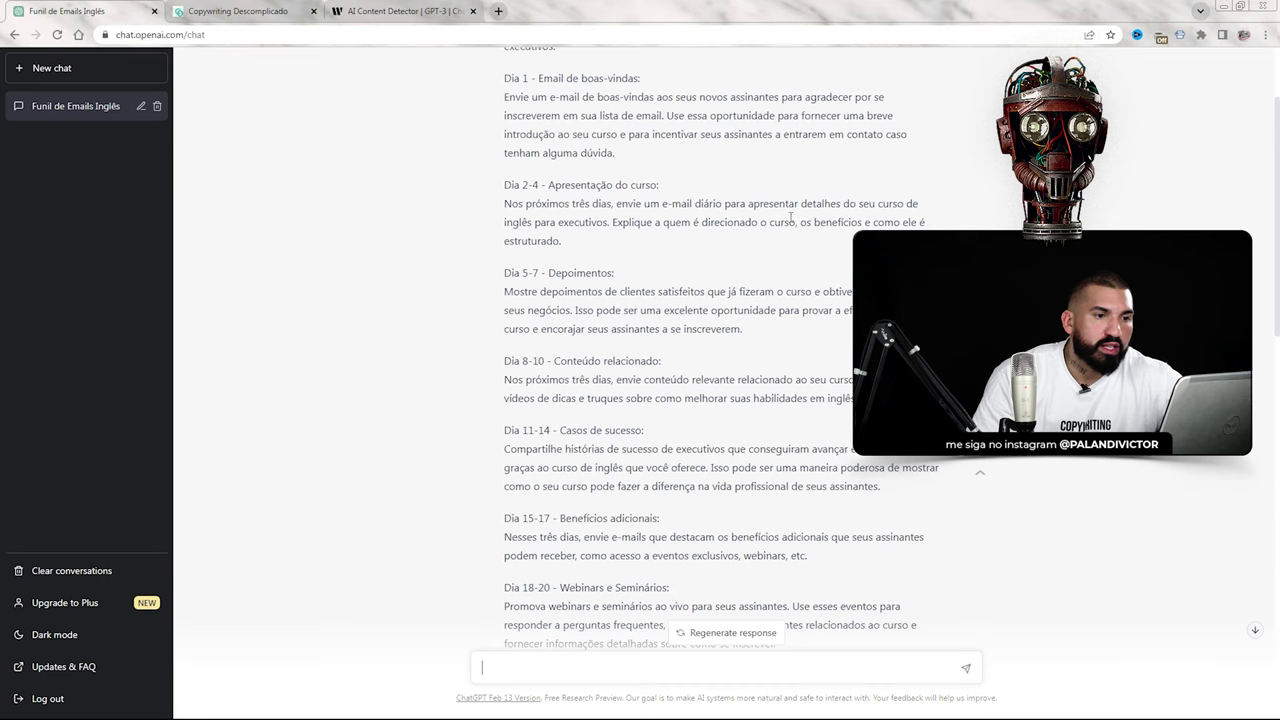
{"action": "scroll", "coordinate": [544, 220], "scroll_direction": "down", "scroll_amount": 5}
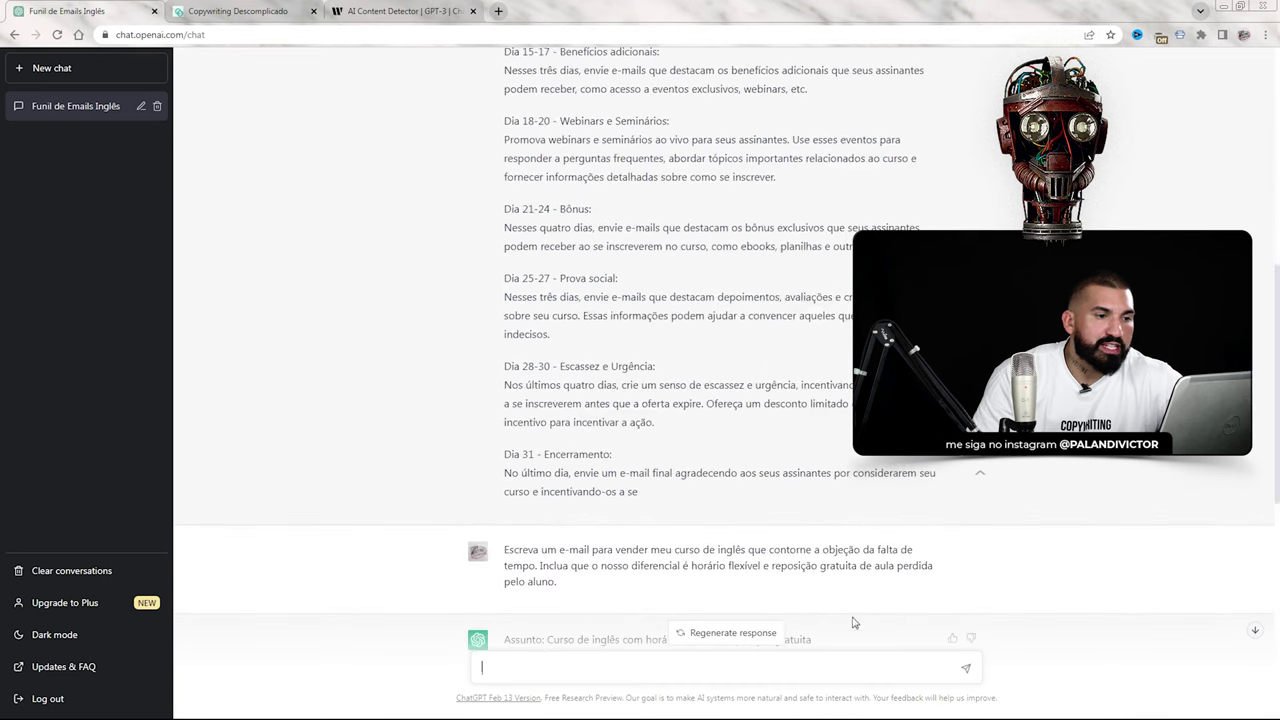
{"action": "scroll", "coordinate": [790, 472], "scroll_direction": "down", "scroll_amount": 5}
{"action": "scroll", "coordinate": [766, 470], "scroll_direction": "up", "scroll_amount": 6}
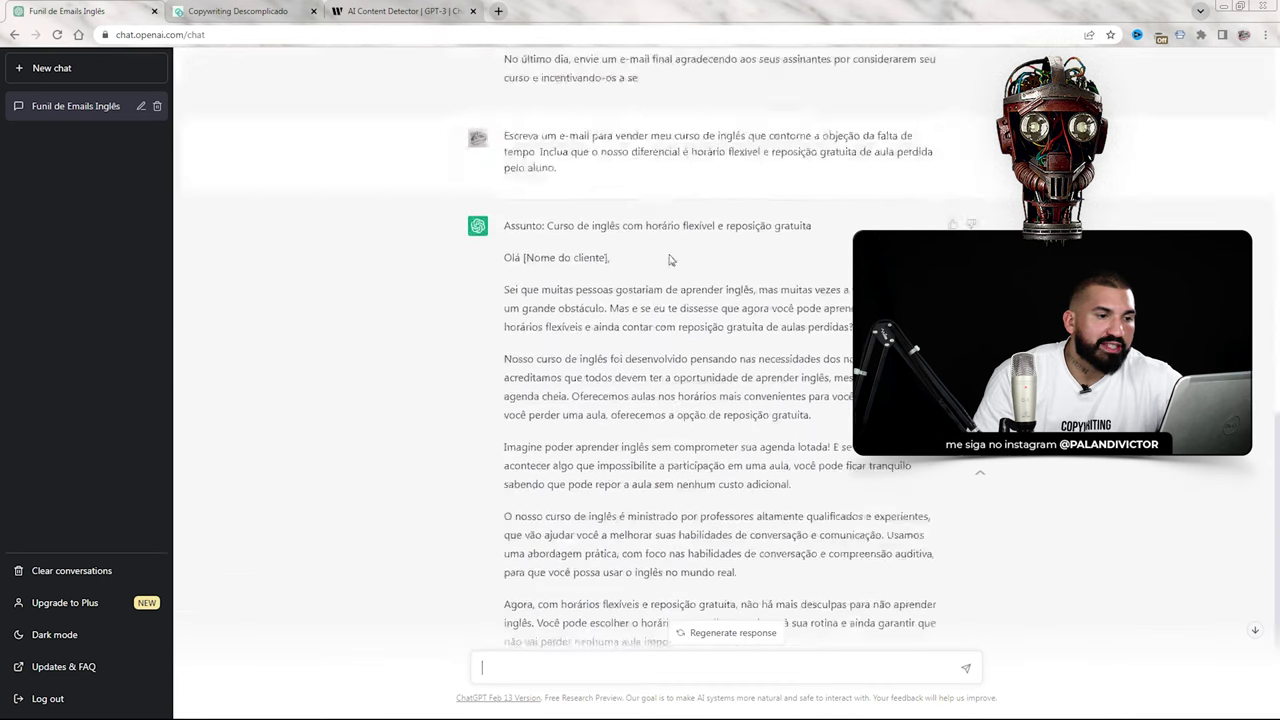
{"action": "scroll", "coordinate": [683, 229], "scroll_direction": "down", "scroll_amount": 8}
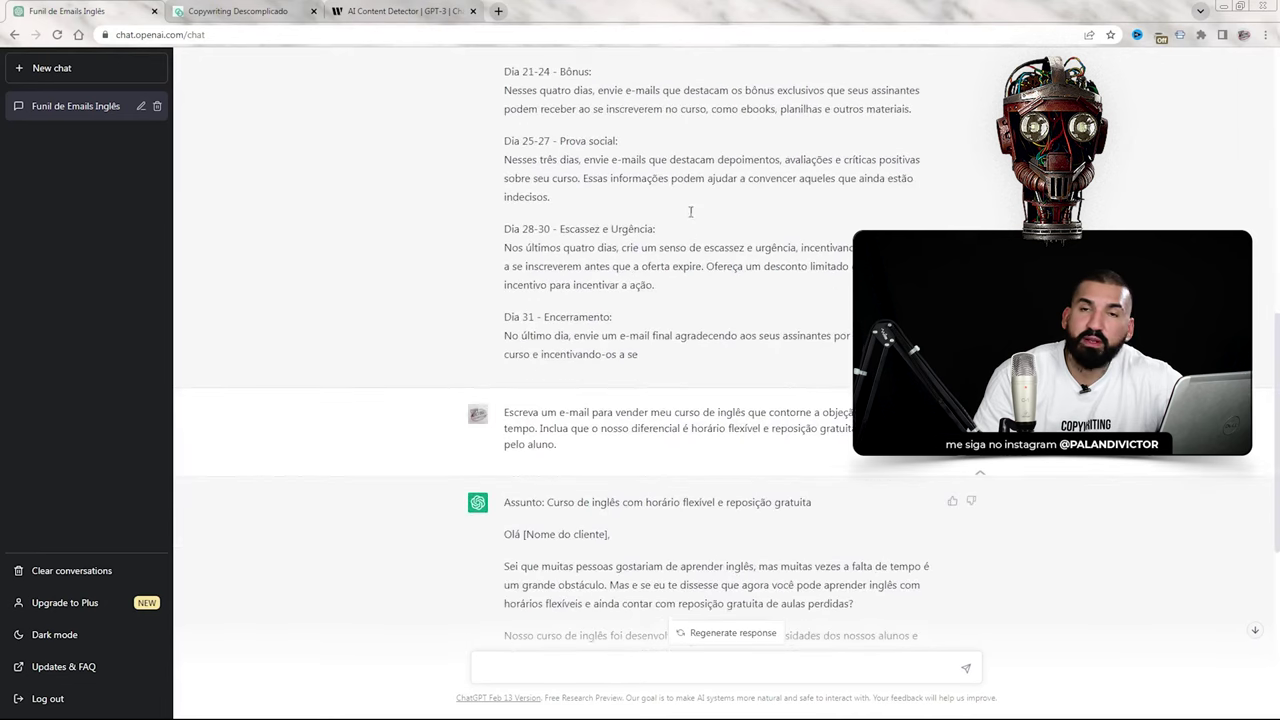
{"action": "scroll", "coordinate": [722, 210], "scroll_direction": "down", "scroll_amount": 1}
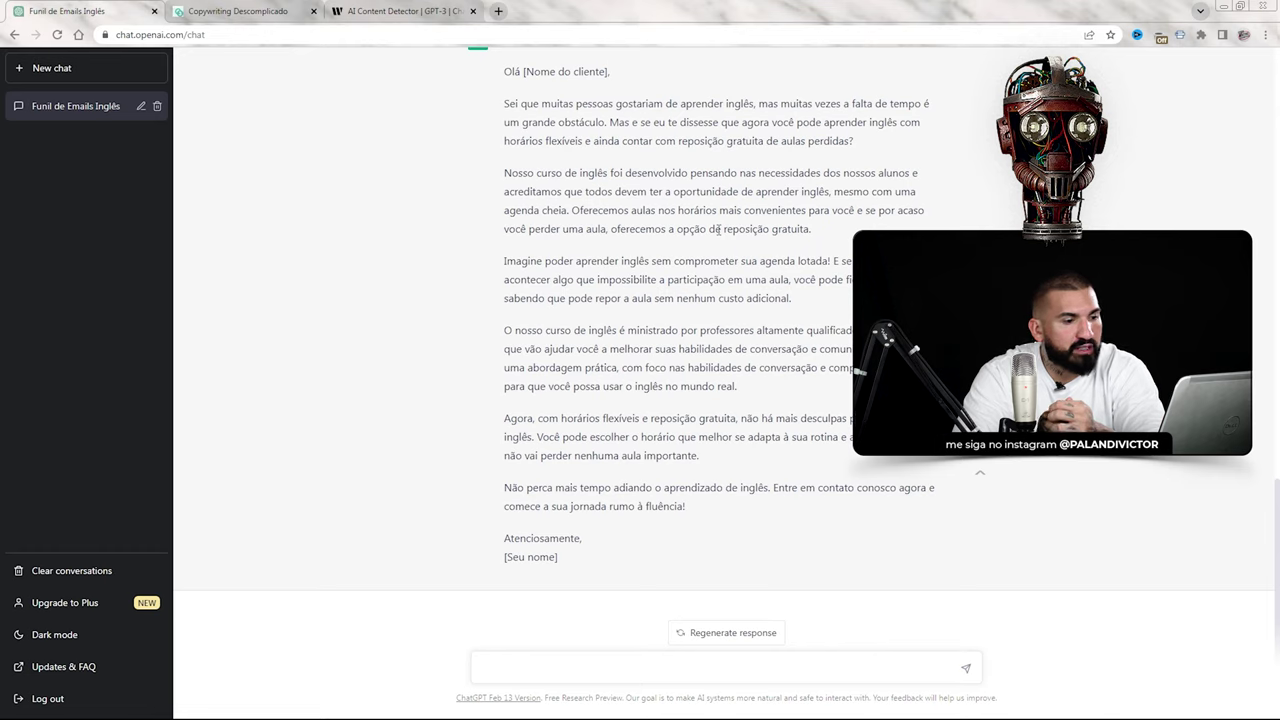
Step: Submit the prompt "Não gostei. Refaça esse e-mail salientando que temos como nossos alunos, os maiores CEOs do Brasil"
{"action": "type", "text": "ão gos"}
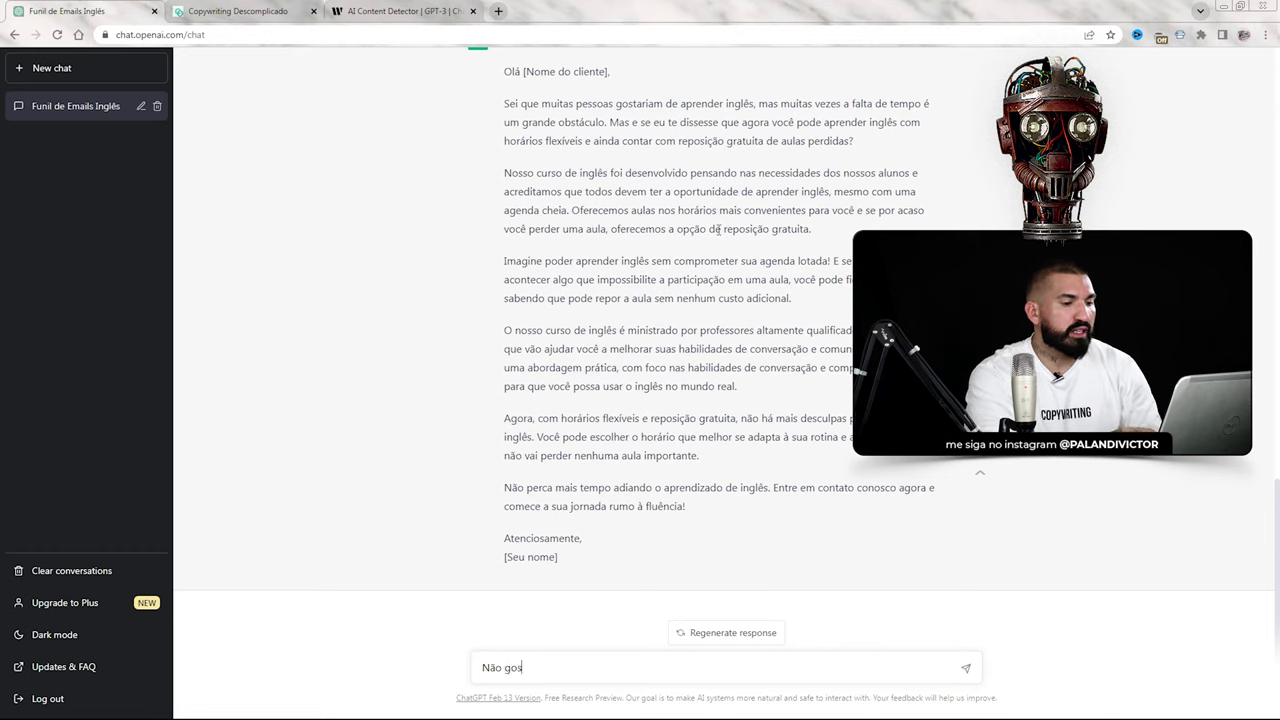
{"action": "type", "text": "tei. Refaça ess e-mail"}
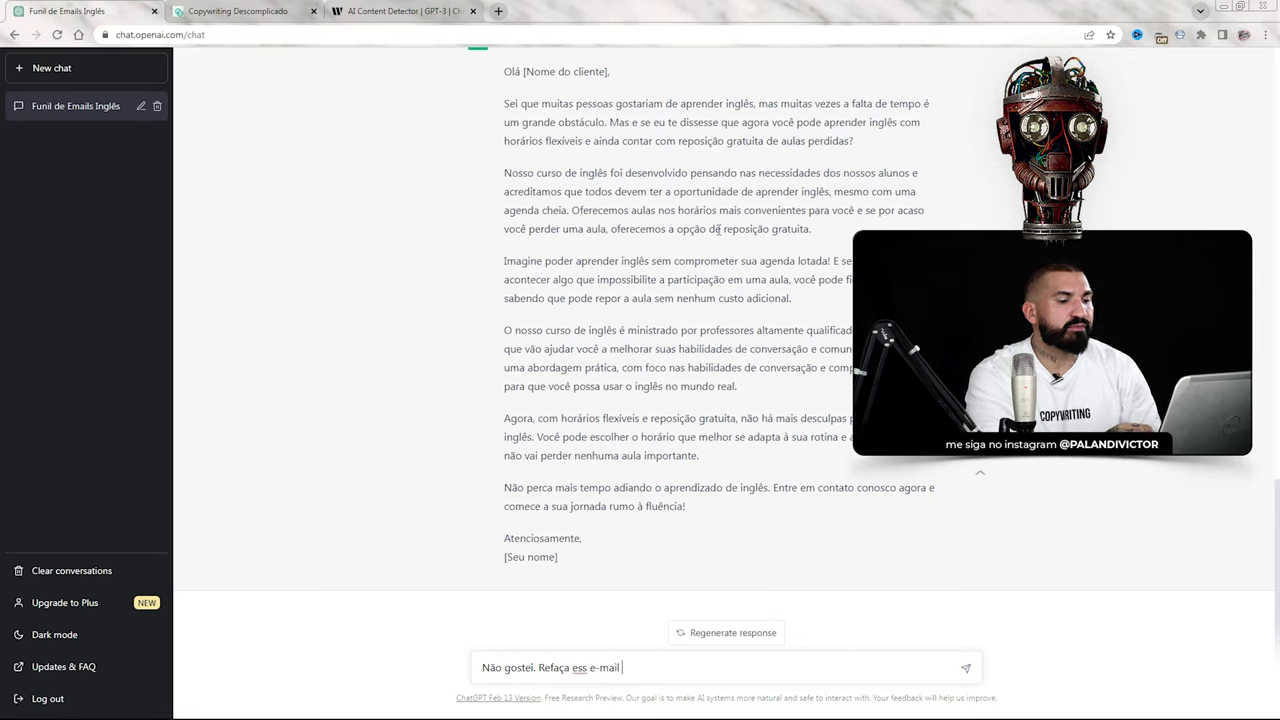
{"action": "key", "text": "BackSpace"}
{"action": "key", "text": "BackSpace"}
{"action": "key", "text": "BackSpace"}
{"action": "key", "text": "BackSpace"}
{"action": "key", "text": "BackSpace"}
{"action": "key", "text": "BackSpace"}
{"action": "key", "text": "BackSpace"}
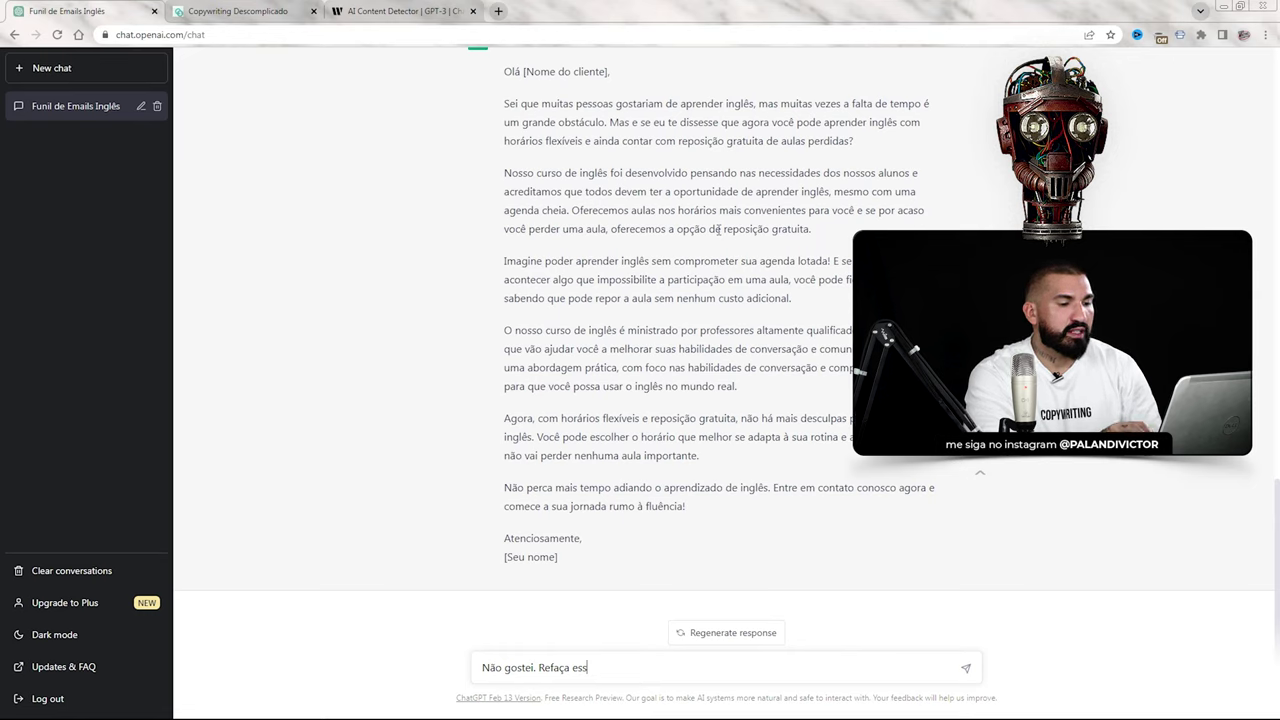
{"action": "type", "text": "se e-mail salientando que temos como nsossos alunos."}
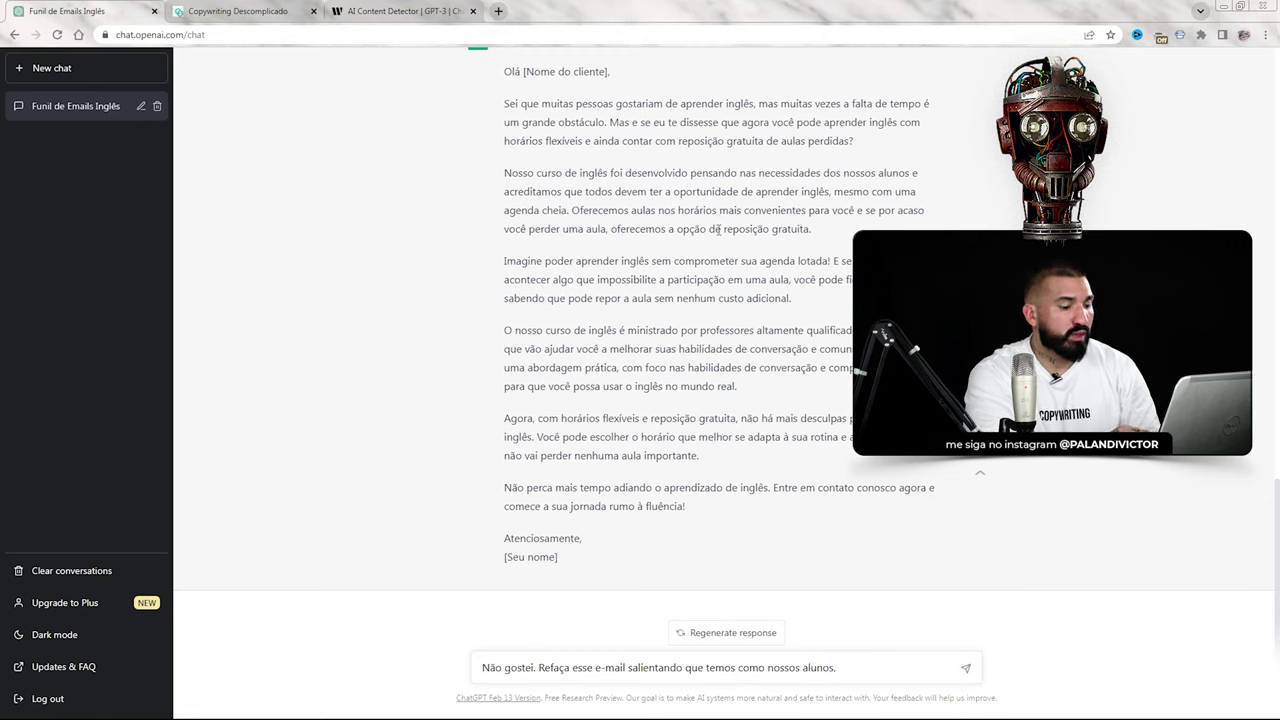
{"action": "type", "text": "CEOs do Brasil"}
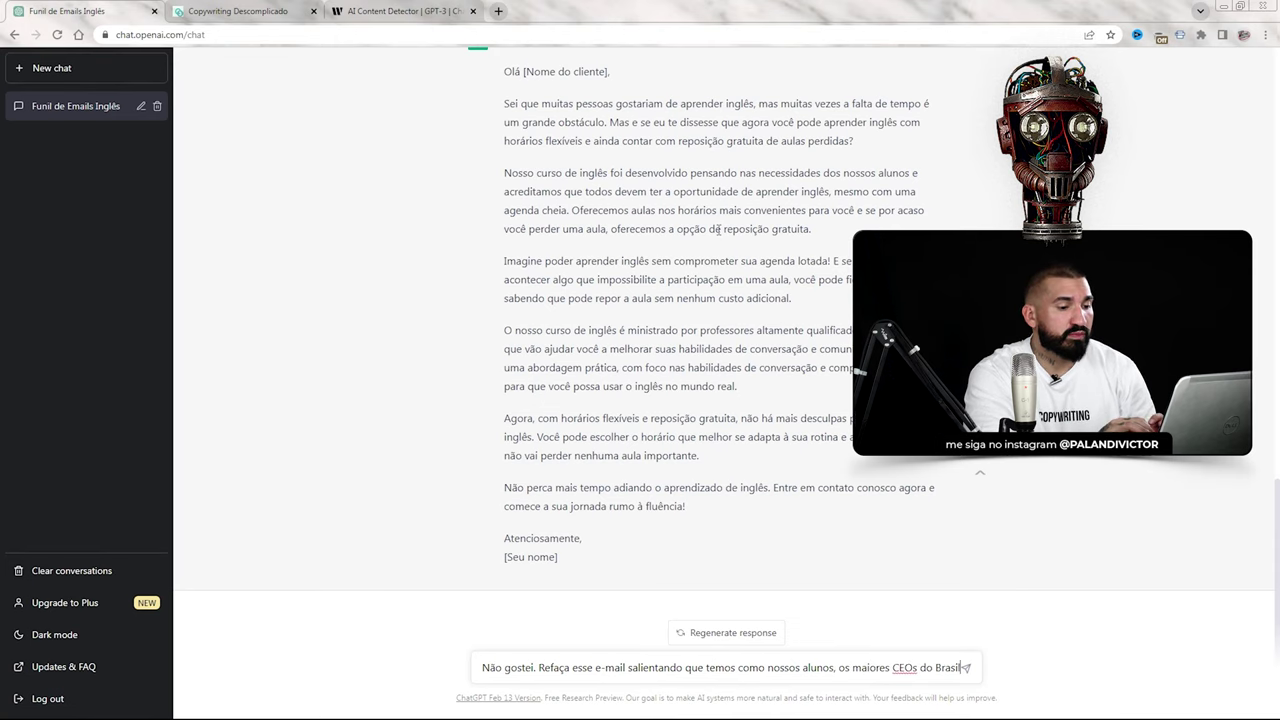
{"action": "key", "text": "Return"}
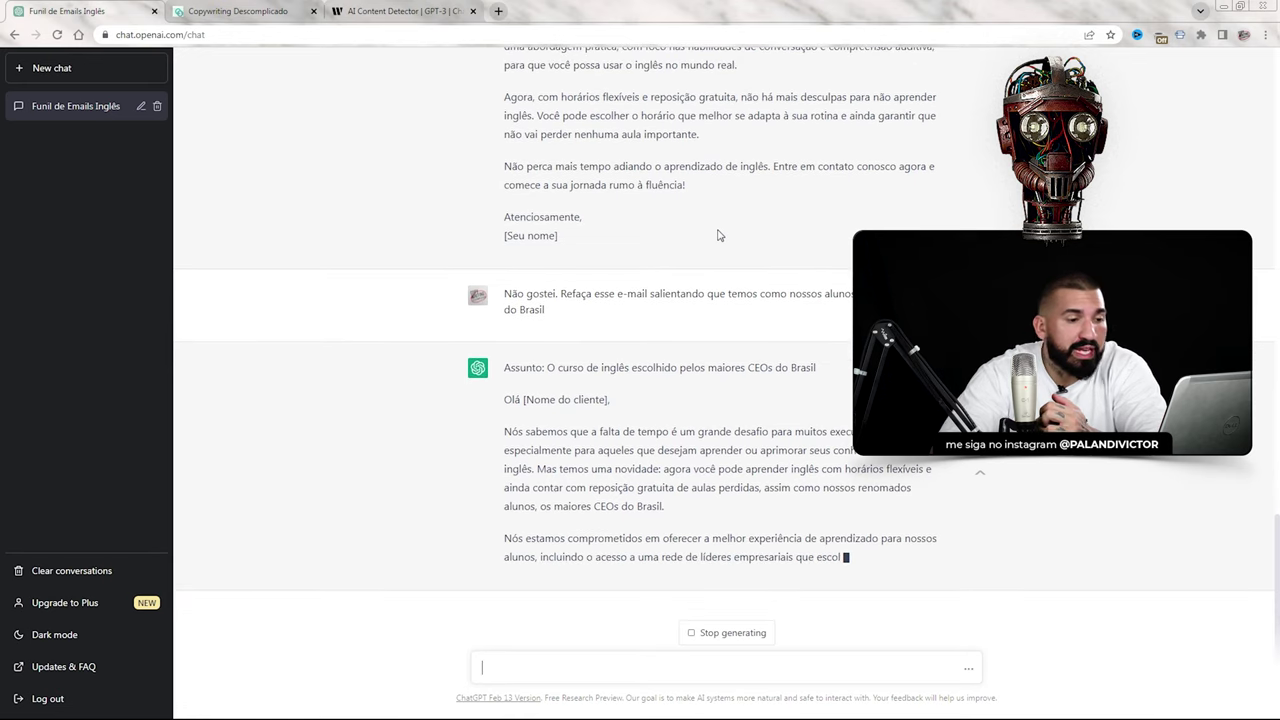
Step: Compare the rewritten email about Brazil's biggest CEOs with the earlier flexible-schedule version, highlighting matching paragraphs in both
{"action": "left_click_drag", "start_coordinate": [522, 488], "coordinate": [664, 470]}
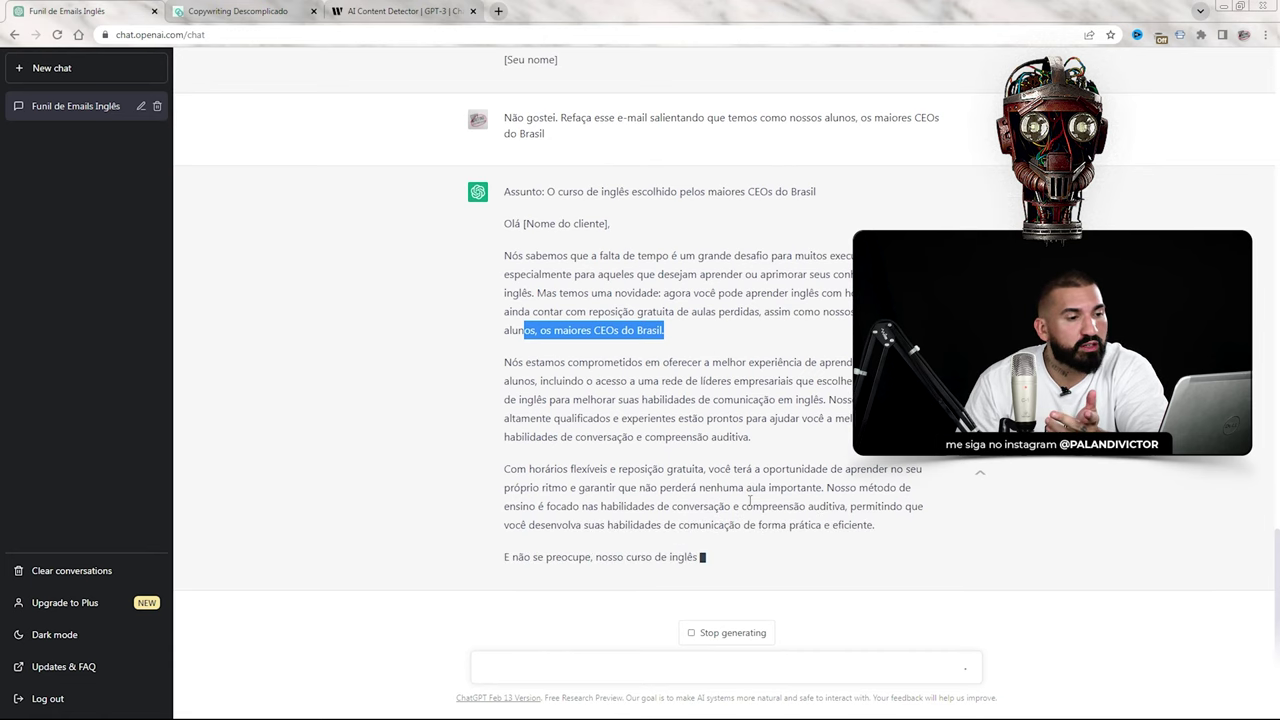
{"action": "scroll", "coordinate": [600, 400], "scroll_direction": "up", "scroll_amount": 15}
{"action": "scroll", "coordinate": [563, 261], "scroll_direction": "down", "scroll_amount": 15}
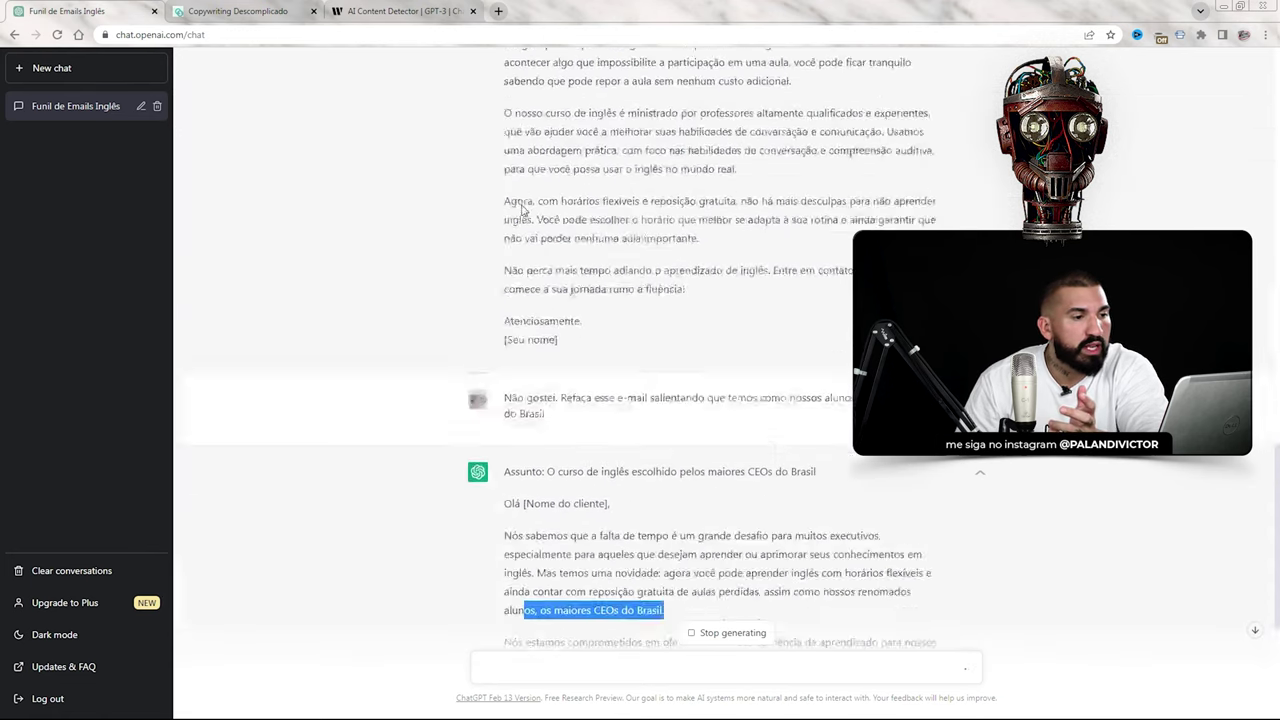
{"action": "left_click_drag", "start_coordinate": [504, 186], "coordinate": [664, 261]}
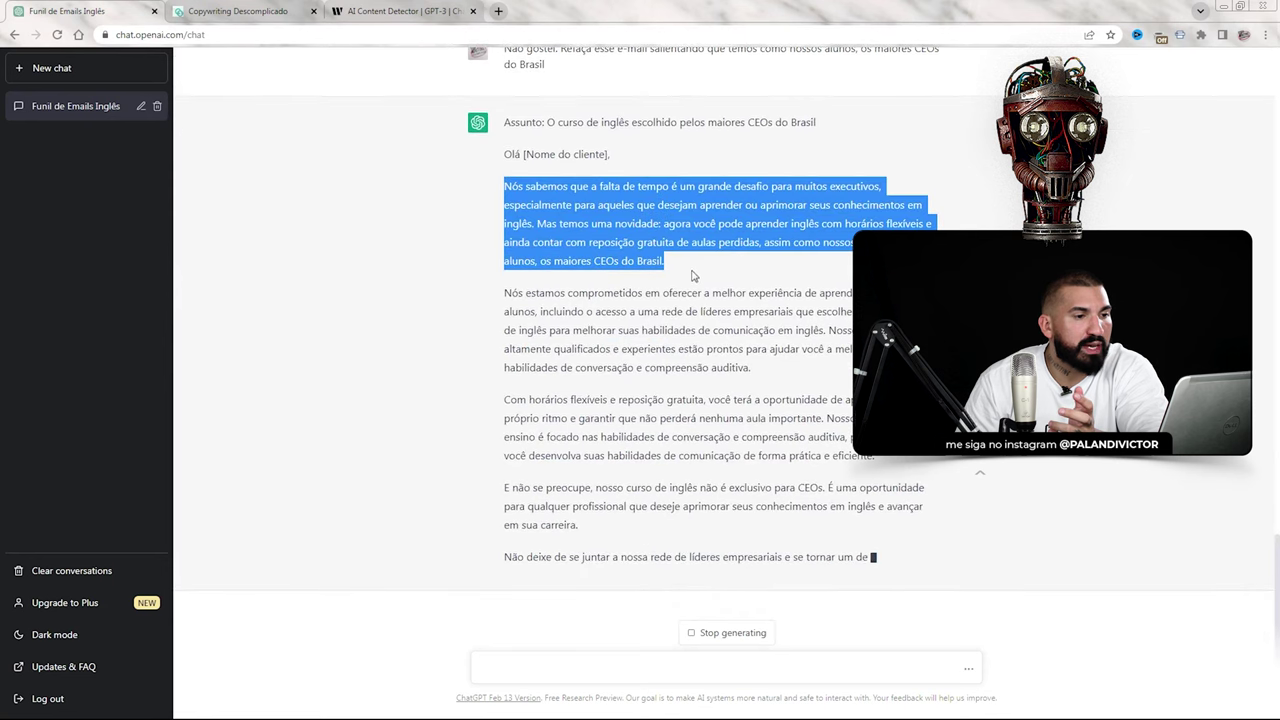
{"action": "scroll", "coordinate": [505, 287], "scroll_direction": "up", "scroll_amount": 15}
{"action": "scroll", "coordinate": [505, 287], "scroll_direction": "down", "scroll_amount": 3}
{"action": "left_click_drag", "start_coordinate": [505, 285], "coordinate": [812, 330]}
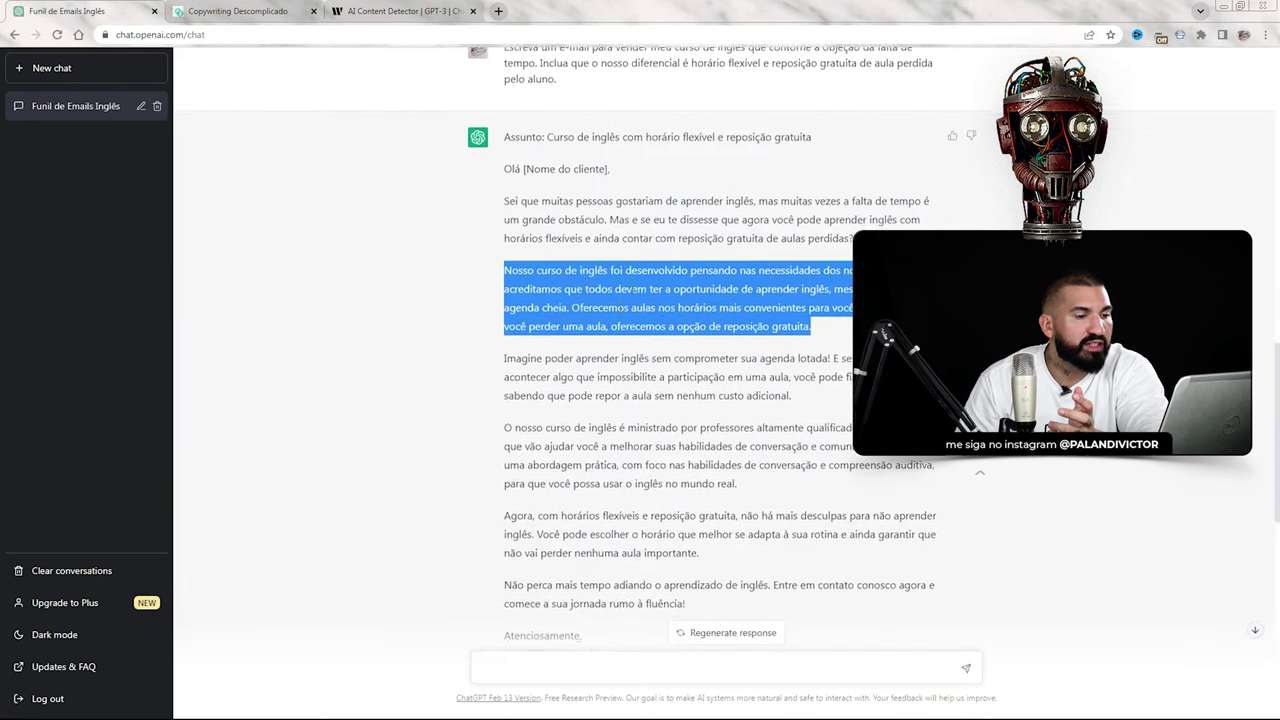
{"action": "scroll", "coordinate": [641, 315], "scroll_direction": "down", "scroll_amount": 10}
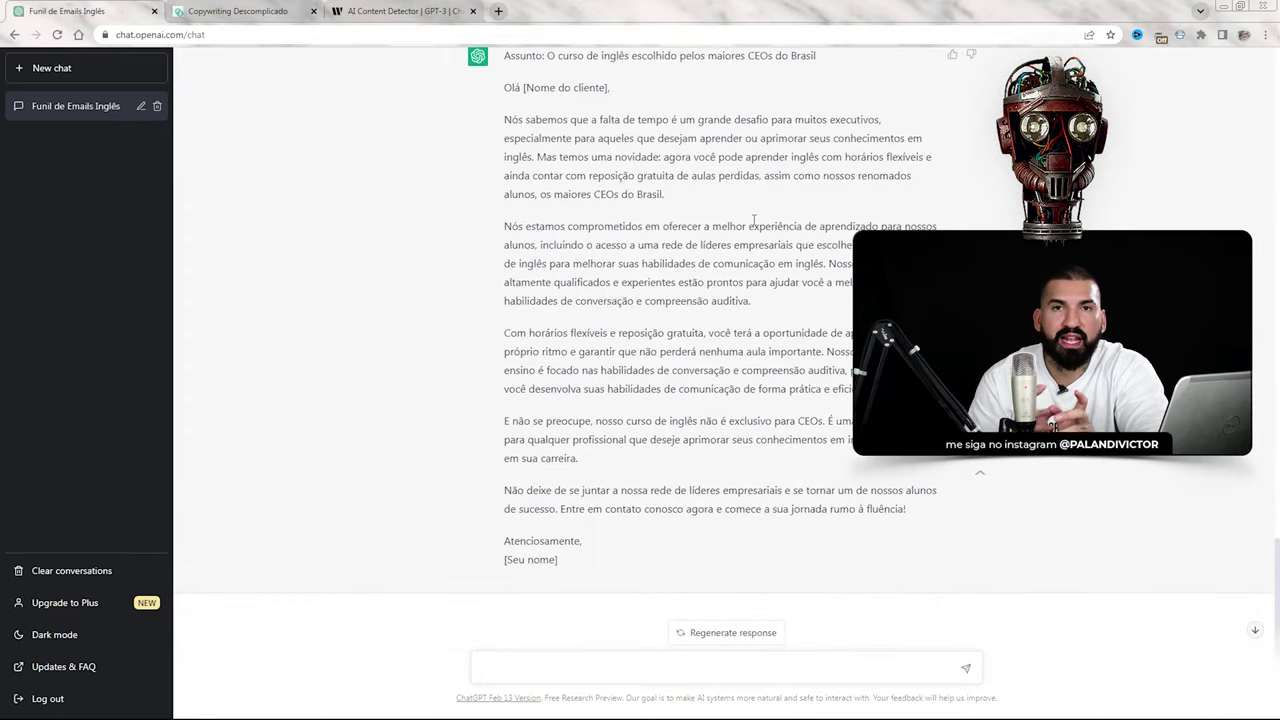
{"action": "mouse_move", "coordinate": [668, 370]}
{"action": "left_mouse_down"}
{"action": "mouse_move", "coordinate": [591, 345]}
{"action": "mouse_move", "coordinate": [560, 60]}
{"action": "mouse_move", "coordinate": [676, 387]}
{"action": "left_mouse_up"}
{"action": "scroll", "coordinate": [843, 295], "scroll_direction": "up", "scroll_amount": 5}
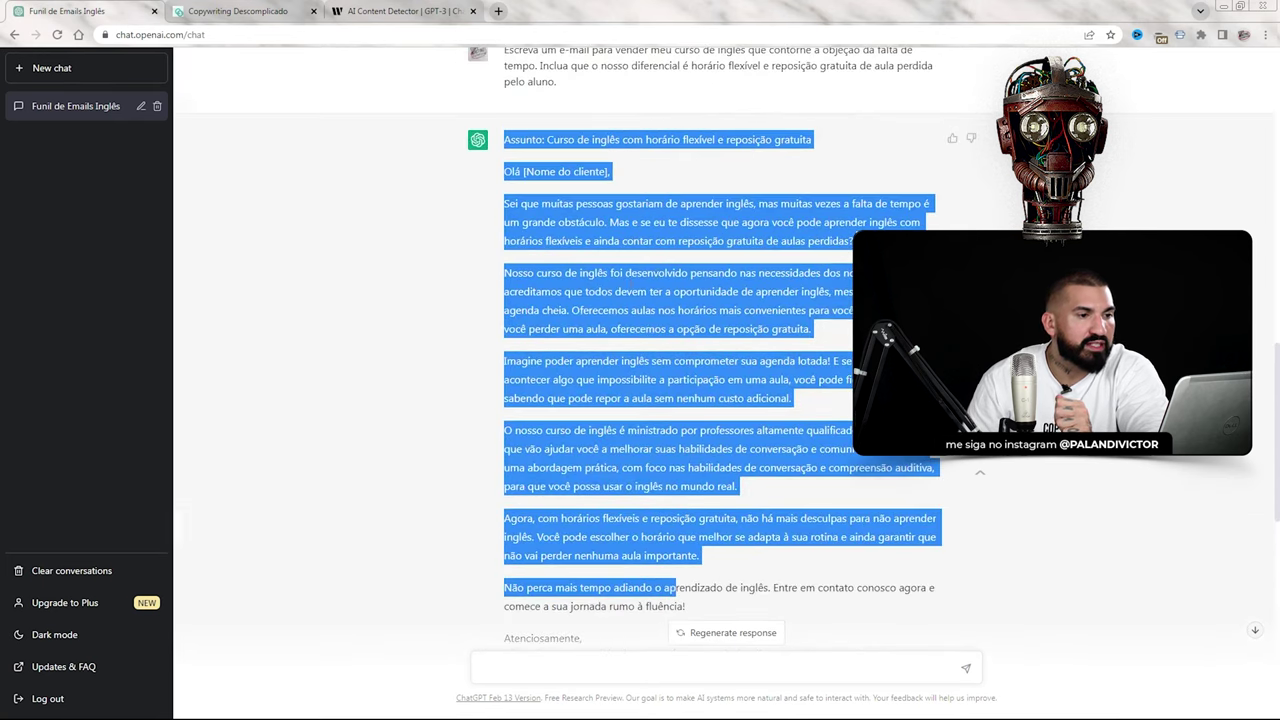
{"action": "scroll", "coordinate": [843, 295], "scroll_direction": "down", "scroll_amount": 4}
{"action": "left_click", "coordinate": [846, 293]}
{"action": "scroll", "coordinate": [846, 293], "scroll_direction": "down", "scroll_amount": 6}
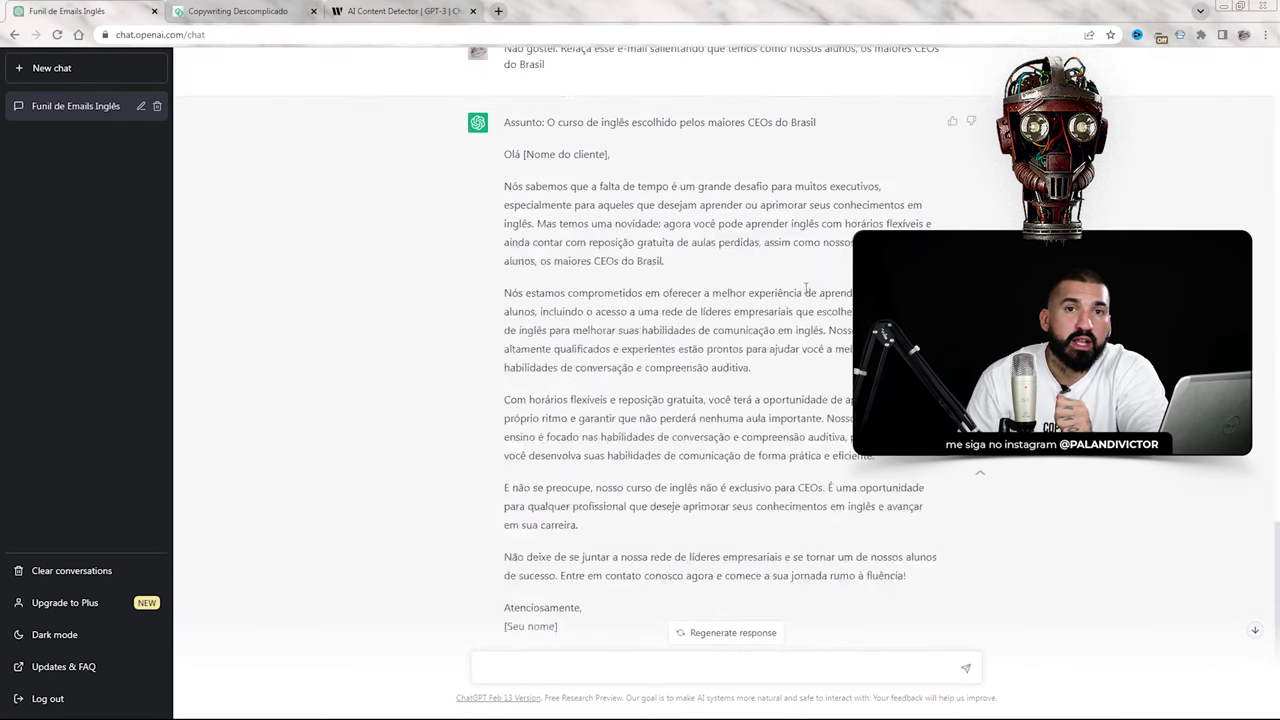
{"action": "scroll", "coordinate": [600, 200], "scroll_direction": "up", "scroll_amount": 1}
{"action": "scroll", "coordinate": [520, 120], "scroll_direction": "down", "scroll_amount": 1}
{"action": "scroll", "coordinate": [500, 170], "scroll_direction": "up", "scroll_amount": 1}
{"action": "scroll", "coordinate": [606, 613], "scroll_direction": "down", "scroll_amount": 1}
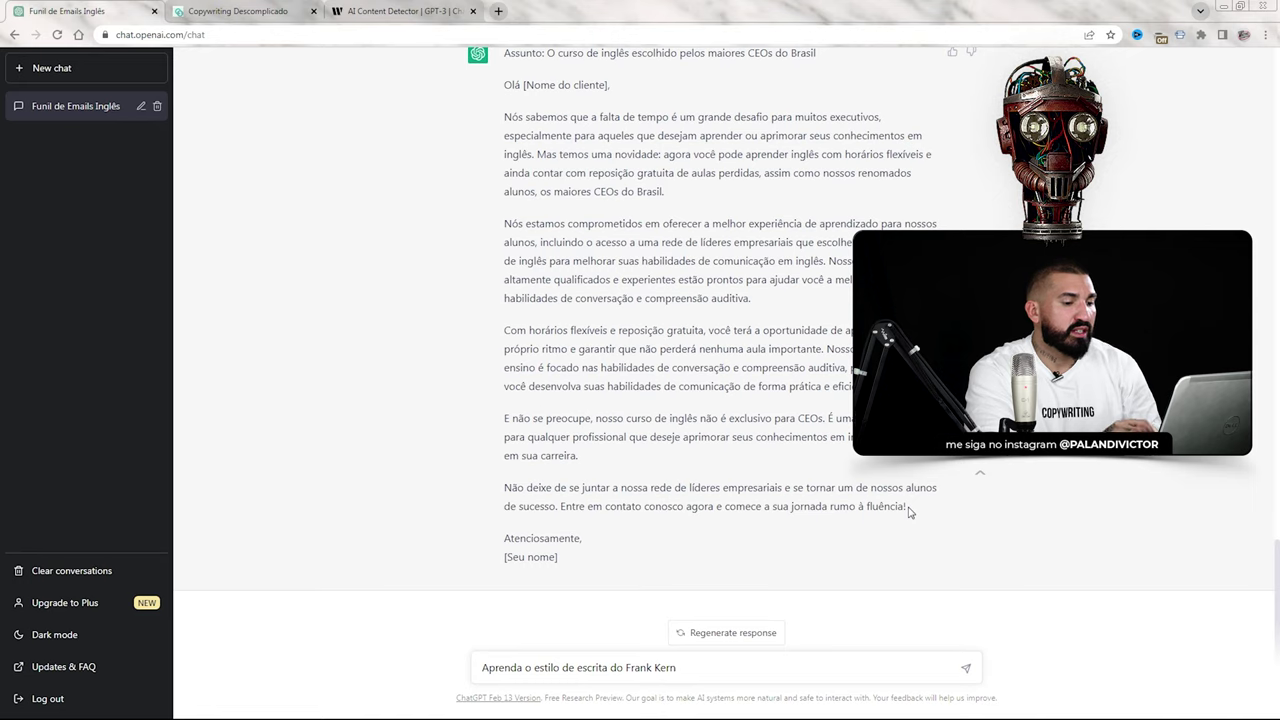
Step: Submit the prompt "Quero que você aprenda agora o estilo de escrita do Frank Kern."
{"action": "double_click", "coordinate": [503, 667]}
{"action": "type", "text": "Quero que você aprenda agora"}
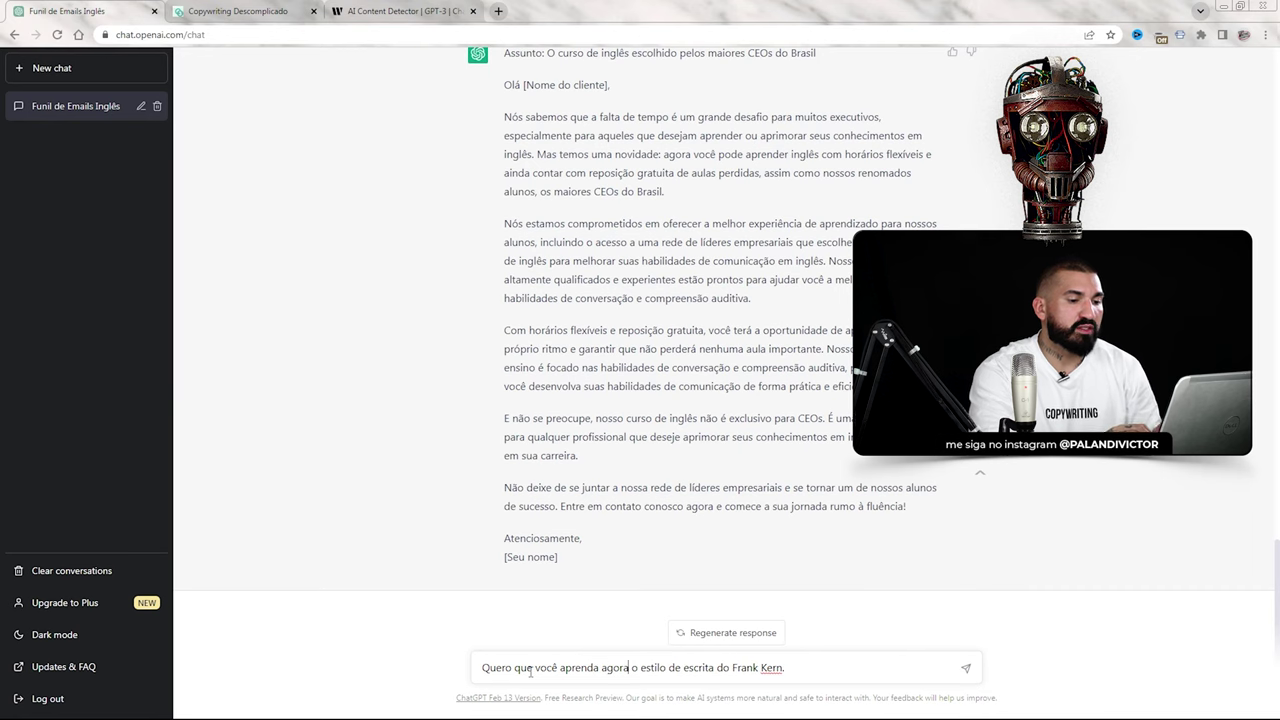
{"action": "key", "text": "Return"}
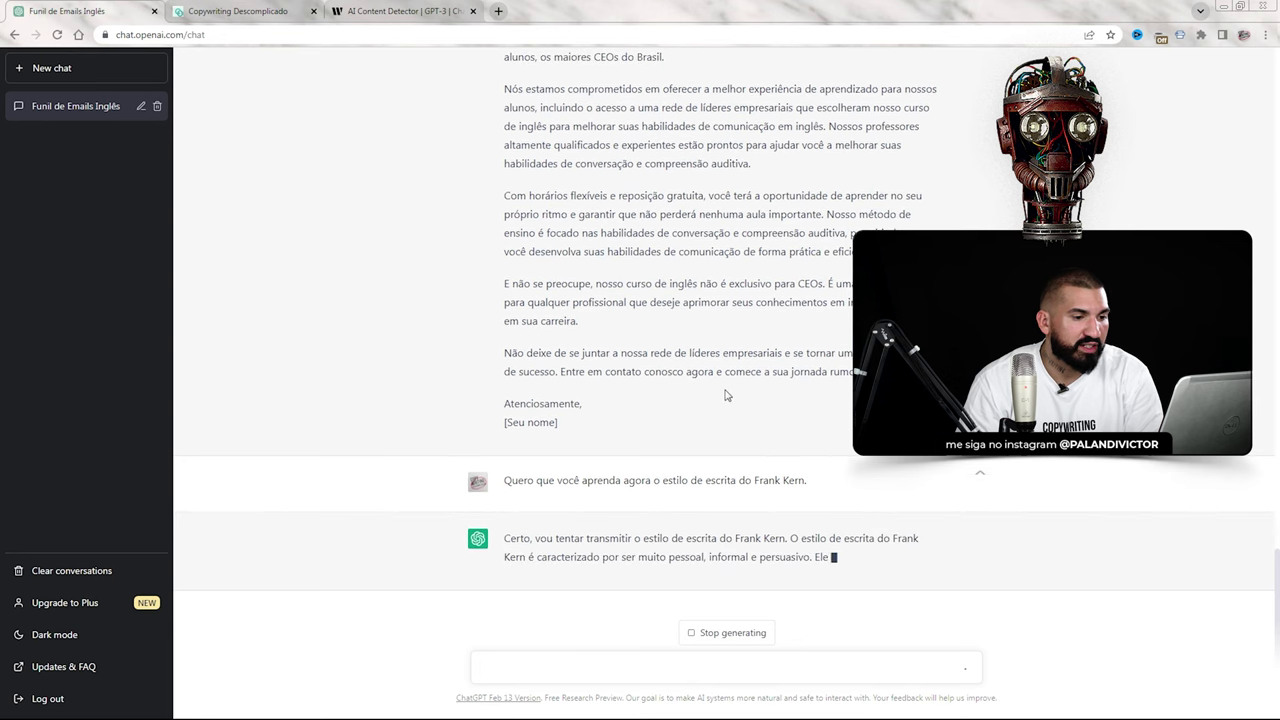
Step: Copy the whole email about Brazil's biggest CEOs through to its signature
{"action": "scroll", "coordinate": [660, 400], "scroll_direction": "up", "scroll_amount": 2}
{"action": "scroll", "coordinate": [665, 405], "scroll_direction": "up", "scroll_amount": 3}
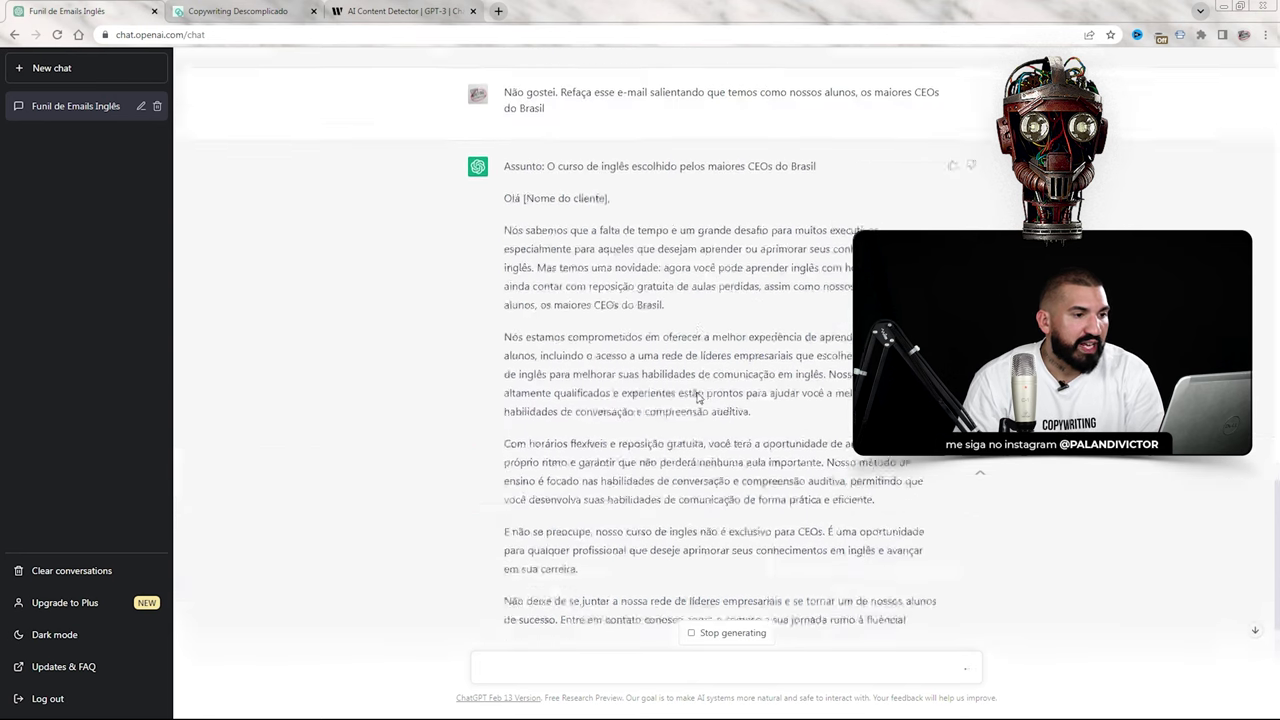
{"action": "left_click_drag", "start_coordinate": [502, 101], "coordinate": [590, 418]}
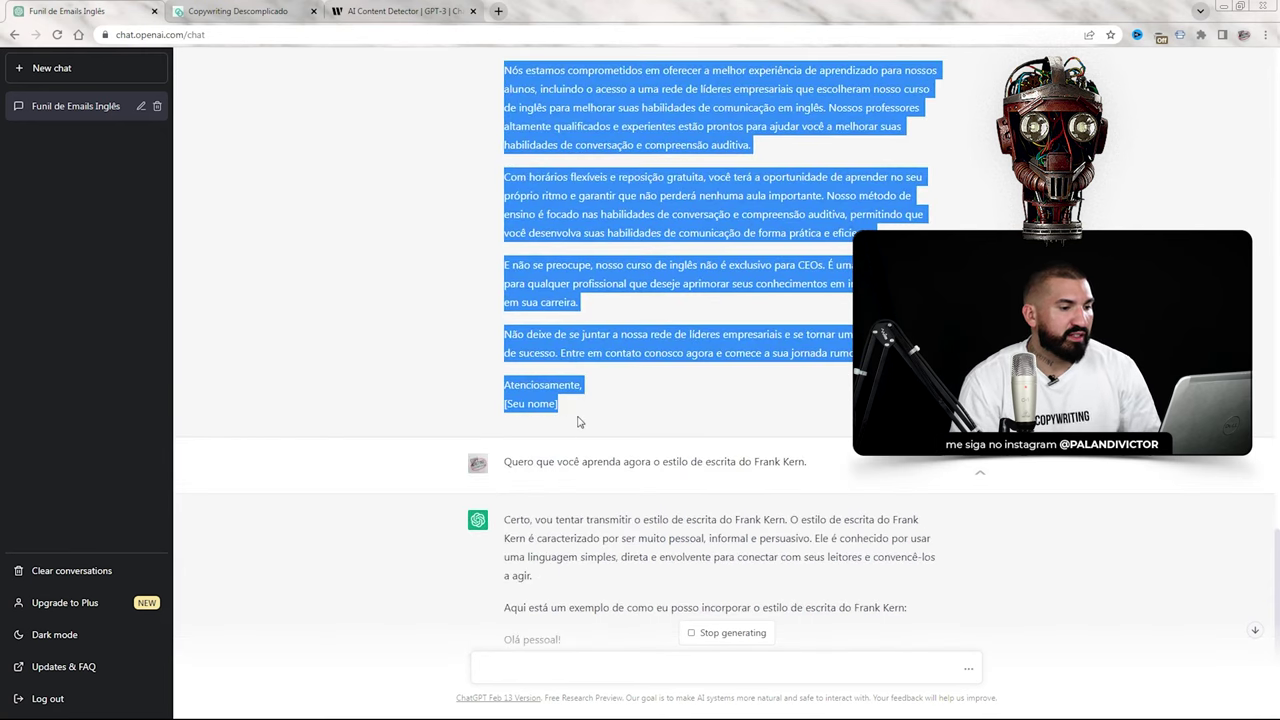
{"action": "scroll", "coordinate": [600, 450], "scroll_direction": "down", "scroll_amount": 2}
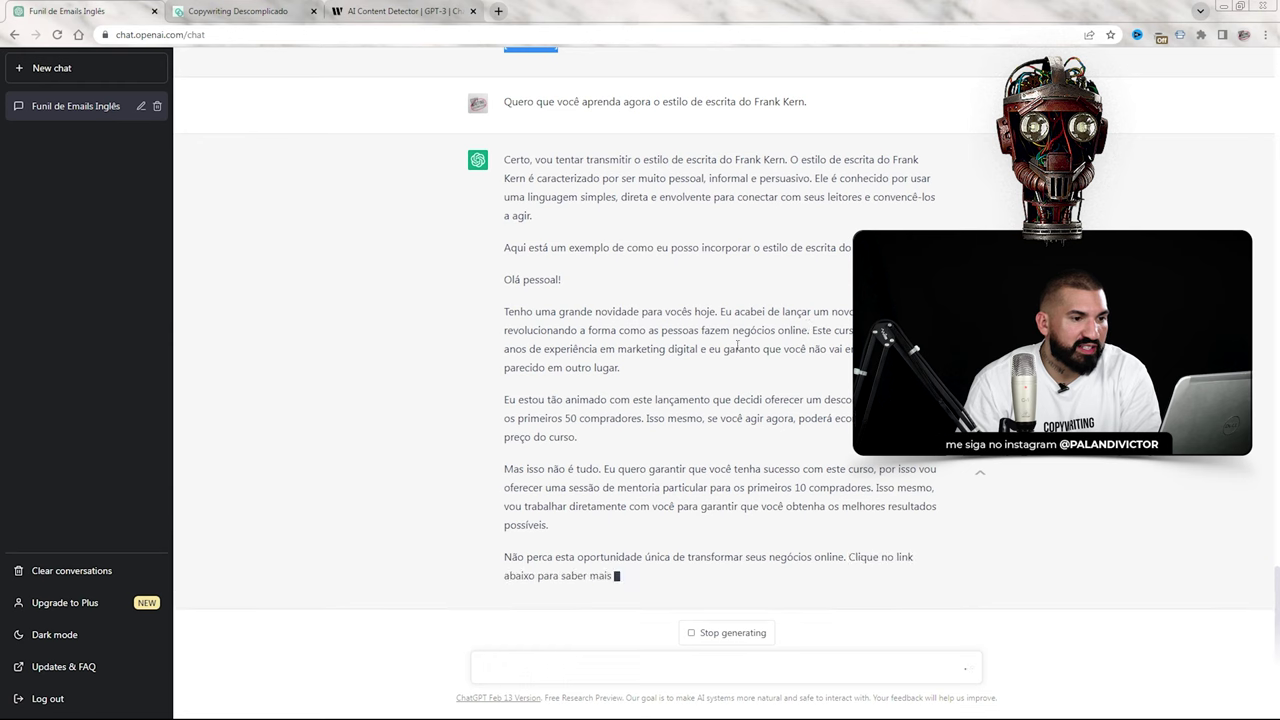
Step: Paste the copied email below "Ok. Com base no estilo de escrita do Frank Kern, reescreva o e-mail abaixo para que fique mais persuasivo:" and submit
{"action": "left_click_drag", "start_coordinate": [733, 312], "coordinate": [810, 312]}
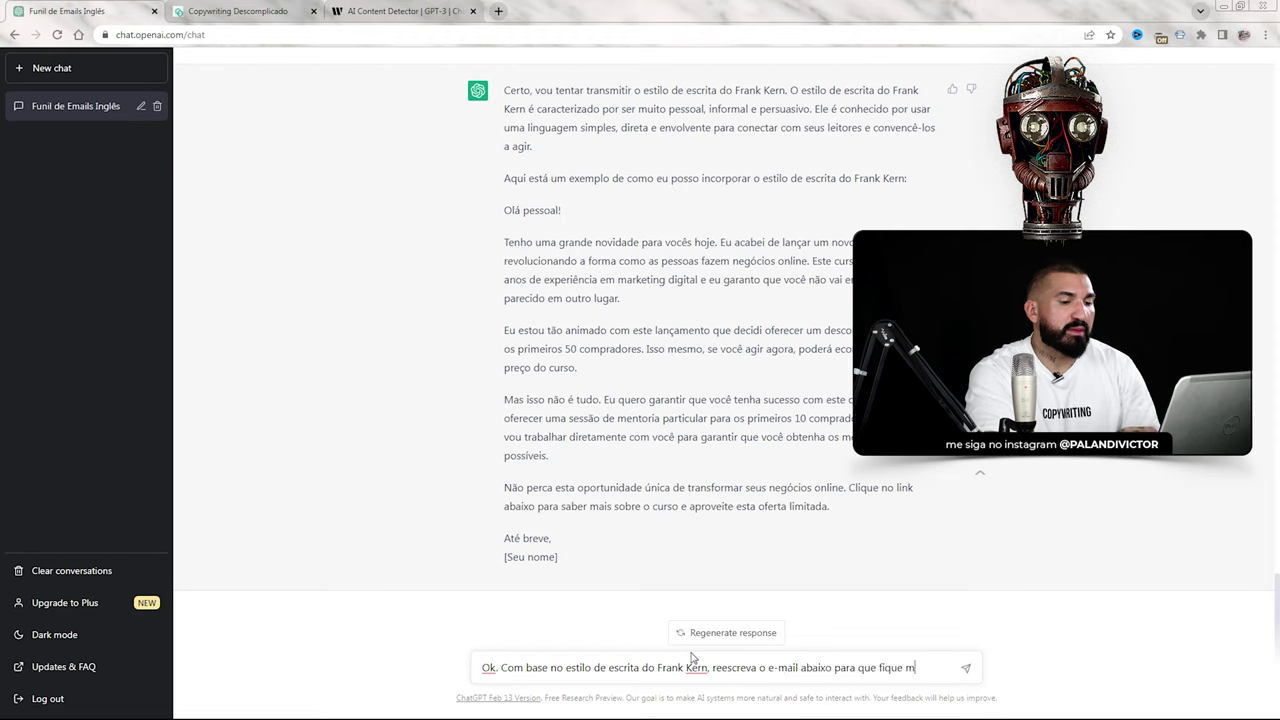
{"action": "type", "text": "sivo:"}
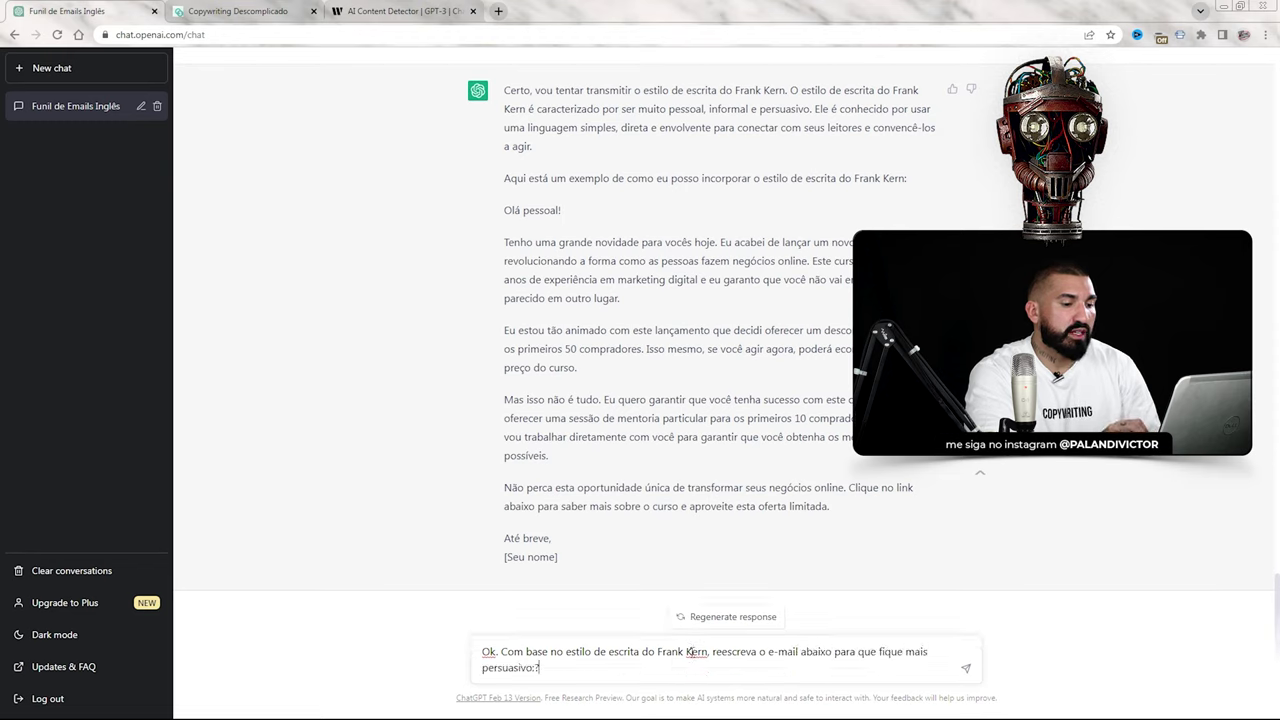
{"action": "key", "text": "shift+Return"}
{"action": "key", "text": "shift+Return"}
{"action": "key", "text": "ctrl+v"}
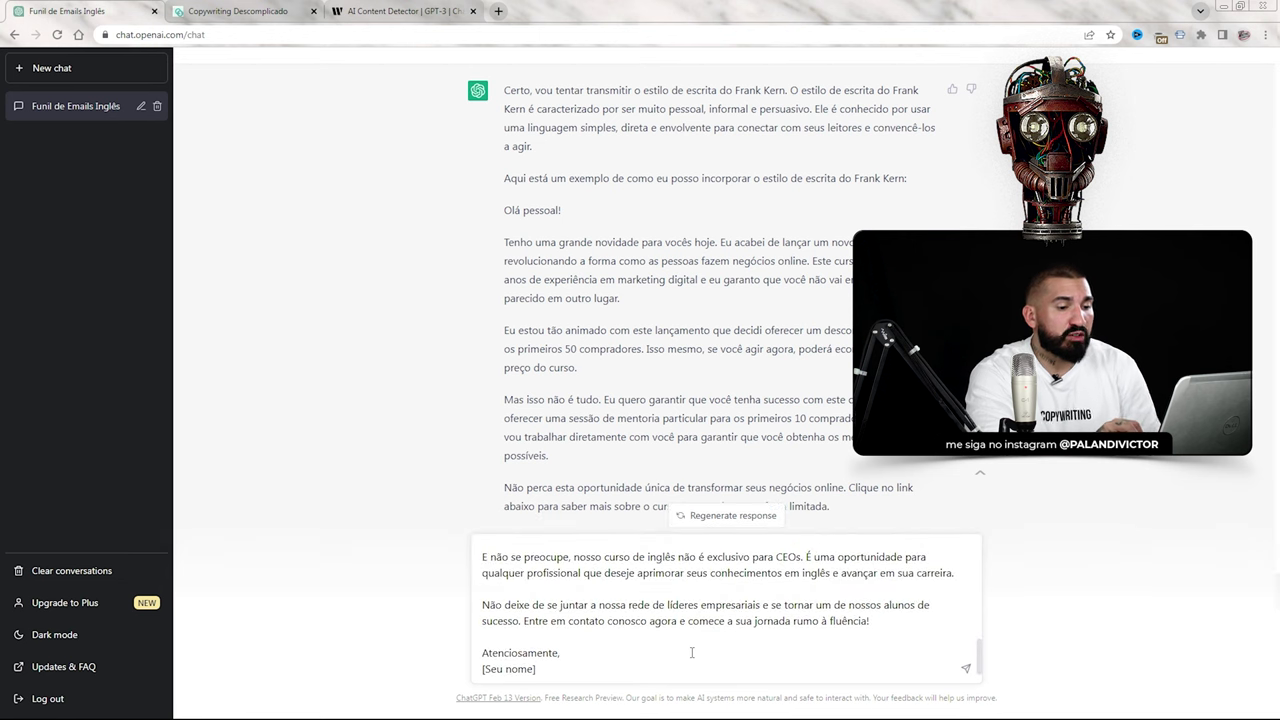
{"action": "key", "text": "Return"}
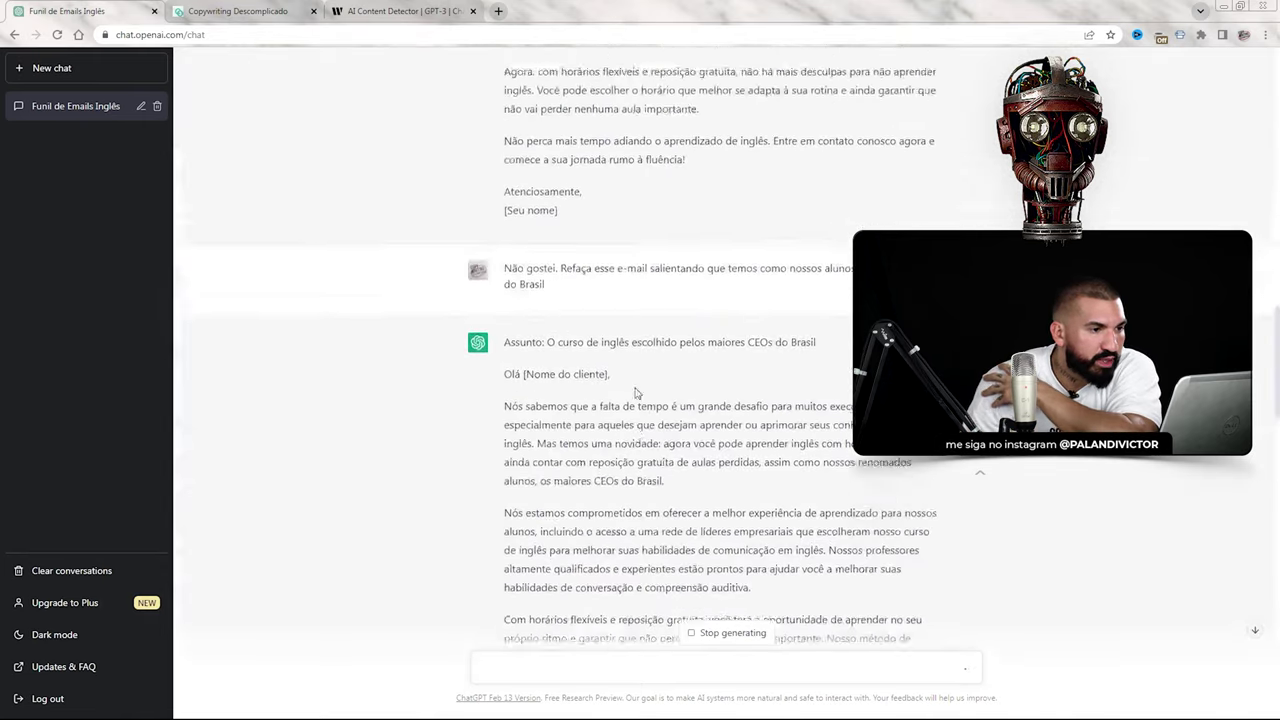
Step: Retrace the conversation from the 31-email funnel plan through the lack-of-time email to its CEO-focused rewrite
{"action": "scroll", "coordinate": [634, 393], "scroll_direction": "up", "scroll_amount": 15}
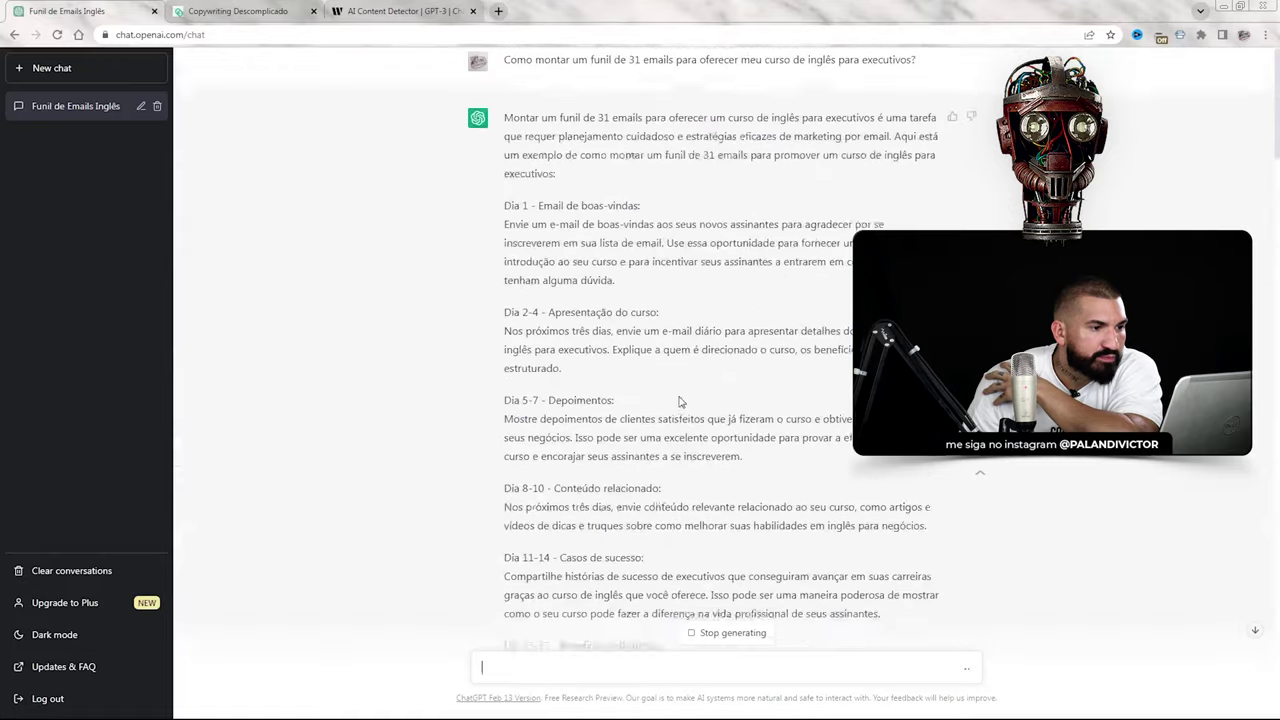
{"action": "scroll", "coordinate": [662, 404], "scroll_direction": "down", "scroll_amount": 5}
{"action": "scroll", "coordinate": [560, 230], "scroll_direction": "down", "scroll_amount": 6}
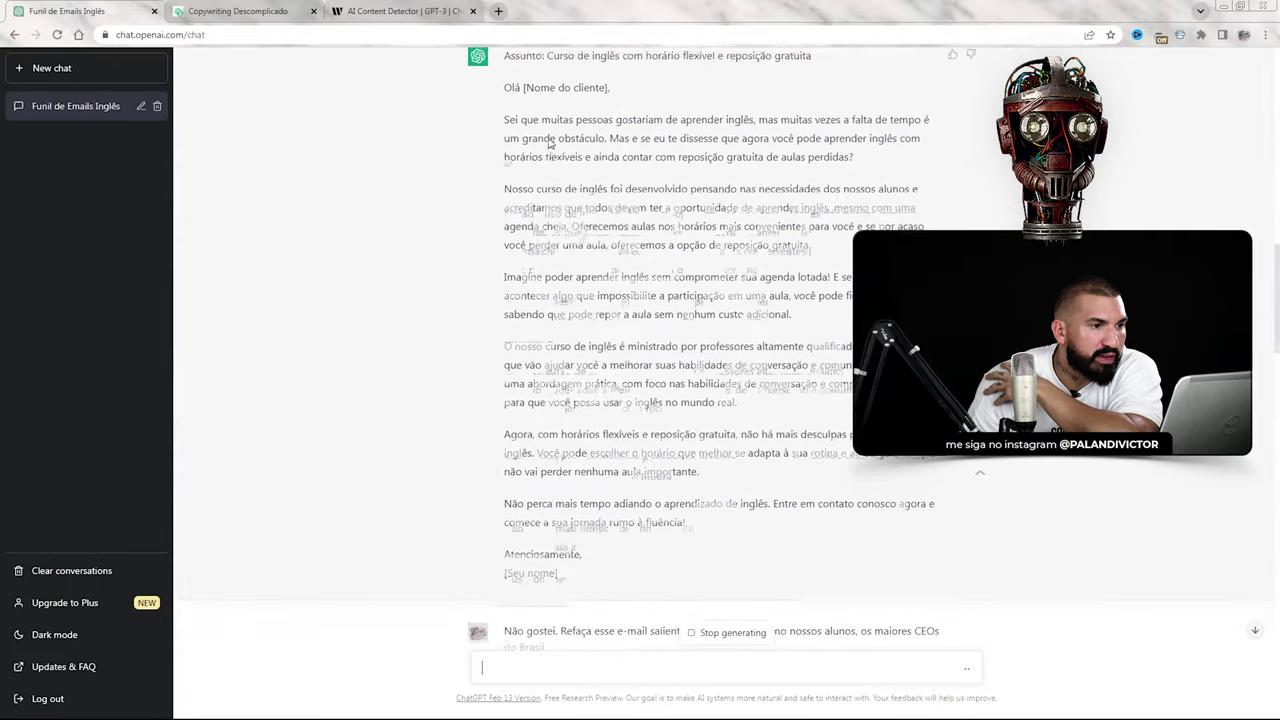
{"action": "scroll", "coordinate": [545, 201], "scroll_direction": "up", "scroll_amount": 2}
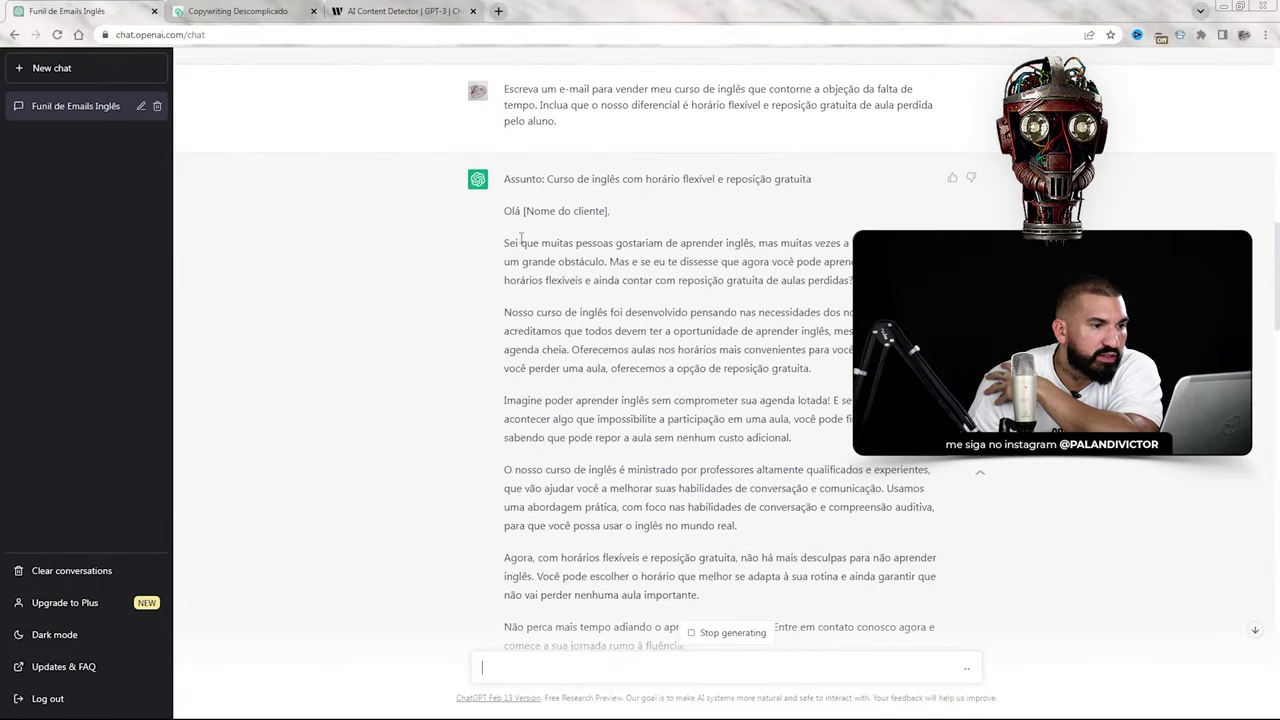
{"action": "scroll", "coordinate": [580, 290], "scroll_direction": "down", "scroll_amount": 6}
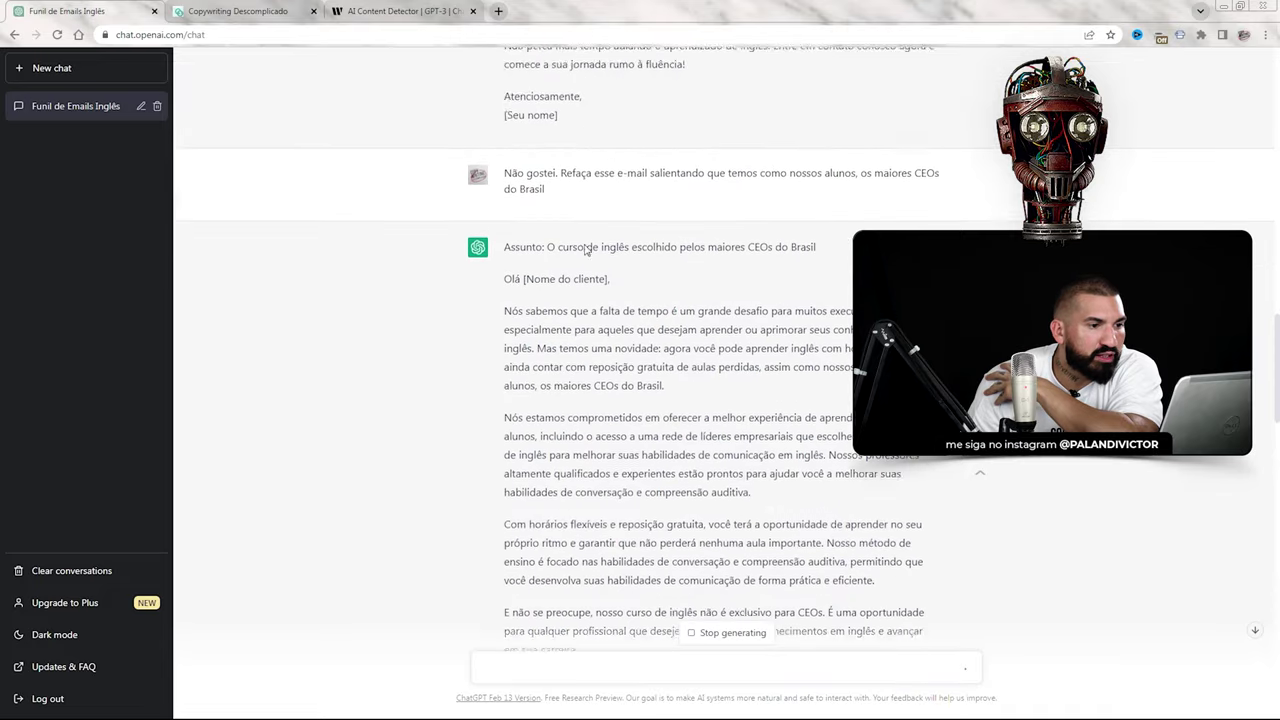
{"action": "left_click_drag", "start_coordinate": [504, 292], "coordinate": [811, 343]}
{"action": "left_click_drag", "start_coordinate": [802, 156], "coordinate": [934, 169]}
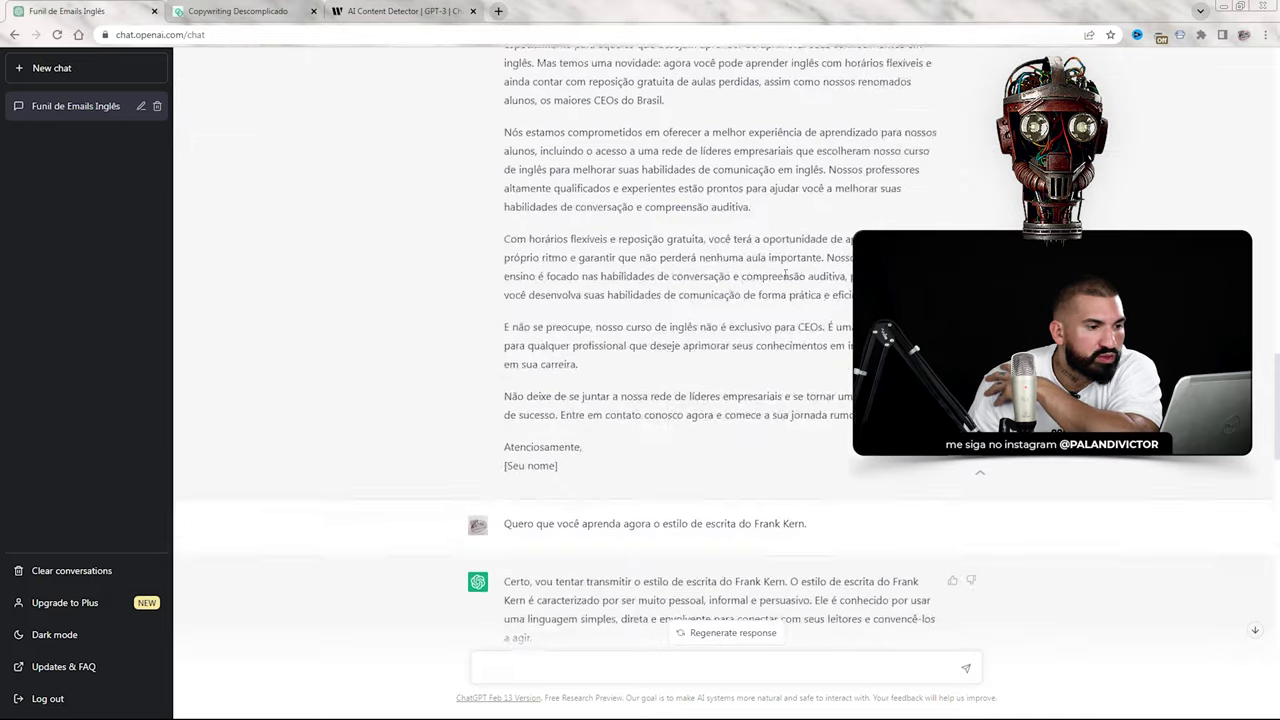
Step: Review the prompts on Frank Kern's writing style and the sample reply, highlighting the style request and the rewrite instruction
{"action": "scroll", "coordinate": [686, 287], "scroll_direction": "down", "scroll_amount": 3}
{"action": "left_click_drag", "start_coordinate": [693, 257], "coordinate": [802, 262]}
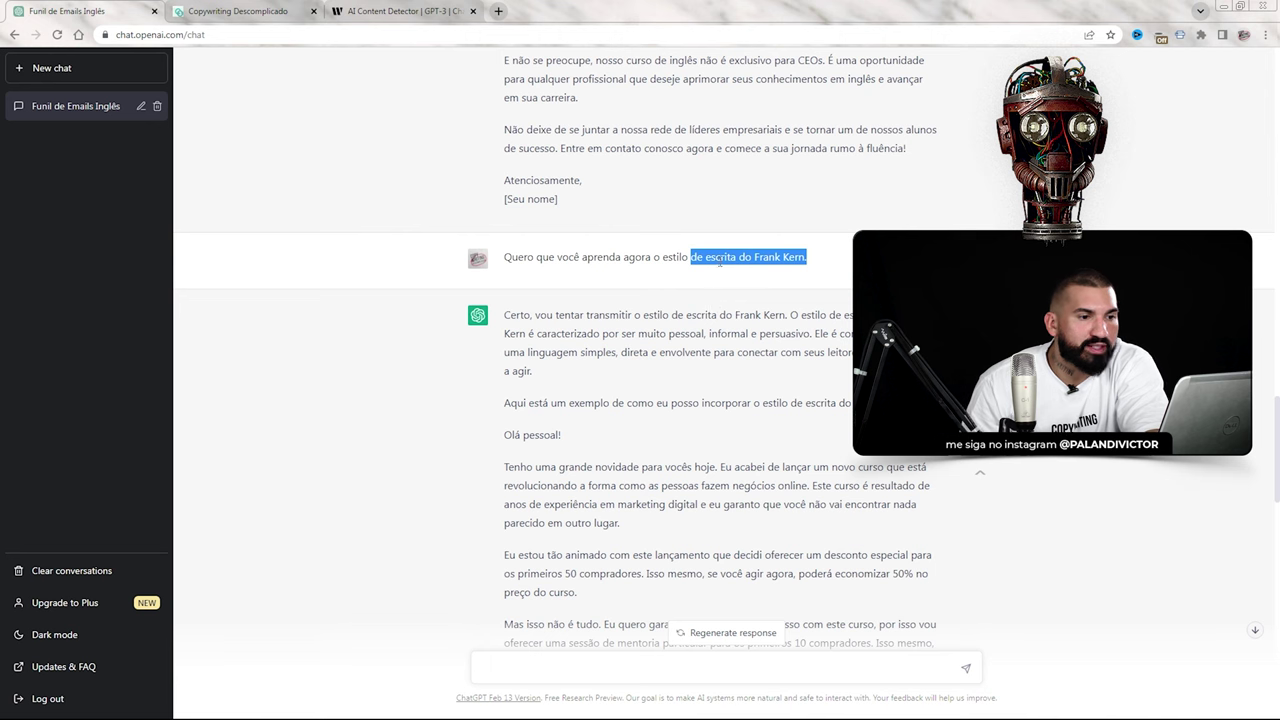
{"action": "left_click", "coordinate": [753, 259]}
{"action": "scroll", "coordinate": [738, 248], "scroll_direction": "down", "scroll_amount": 10}
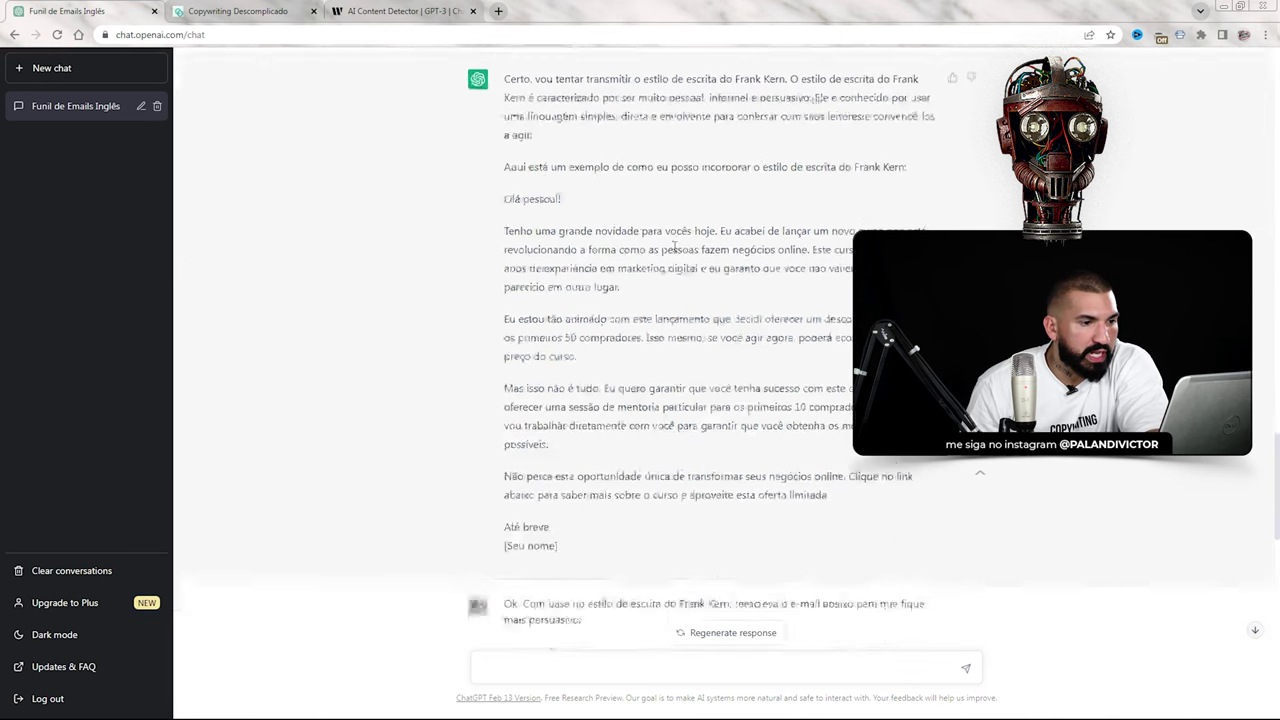
{"action": "left_click_drag", "start_coordinate": [568, 173], "coordinate": [740, 174]}
{"action": "left_click_drag", "start_coordinate": [748, 174], "coordinate": [752, 186]}
{"action": "left_click_drag", "start_coordinate": [566, 220], "coordinate": [600, 220]}
{"action": "scroll", "coordinate": [600, 230], "scroll_direction": "down", "scroll_amount": 2}
{"action": "scroll", "coordinate": [692, 310], "scroll_direction": "up", "scroll_amount": 1}
{"action": "scroll", "coordinate": [692, 310], "scroll_direction": "up", "scroll_amount": 8}
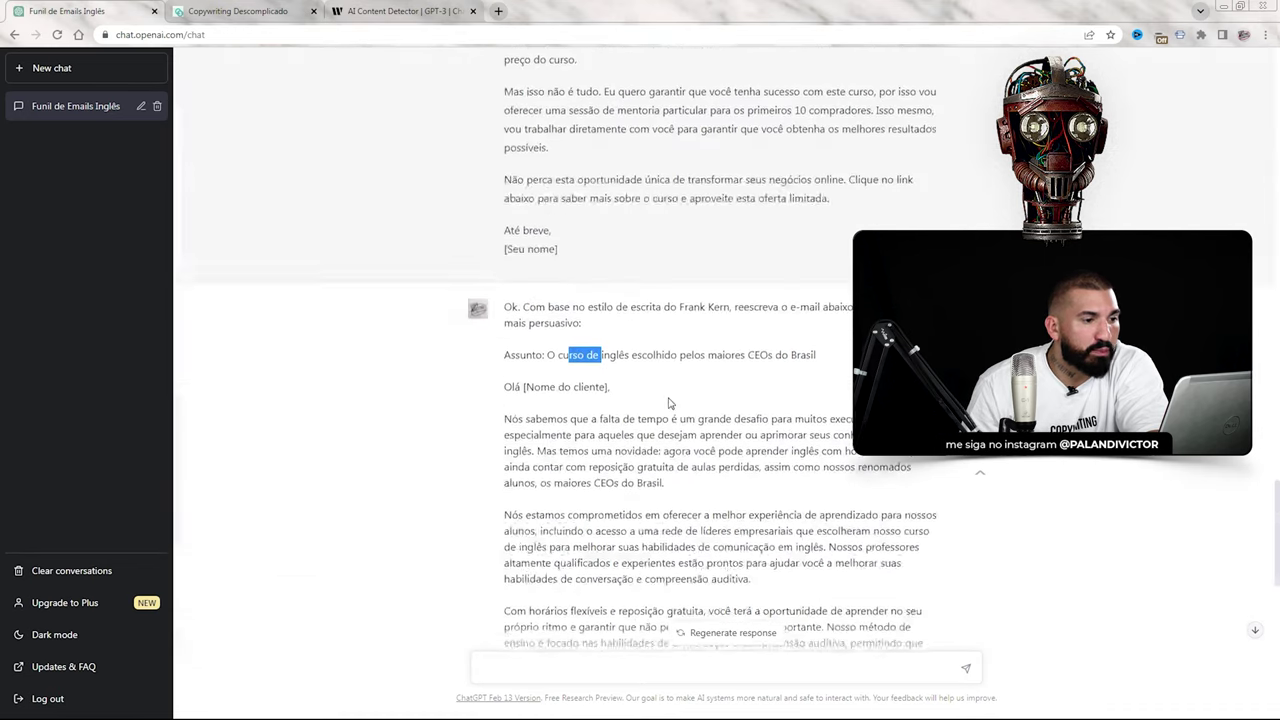
Step: Examine the email rewritten in Frank Kern's style, highlighting its opening question about the learning resources used by Brazil's biggest CEOs
{"action": "scroll", "coordinate": [568, 160], "scroll_direction": "down", "scroll_amount": 10}
{"action": "scroll", "coordinate": [568, 160], "scroll_direction": "down", "scroll_amount": 5}
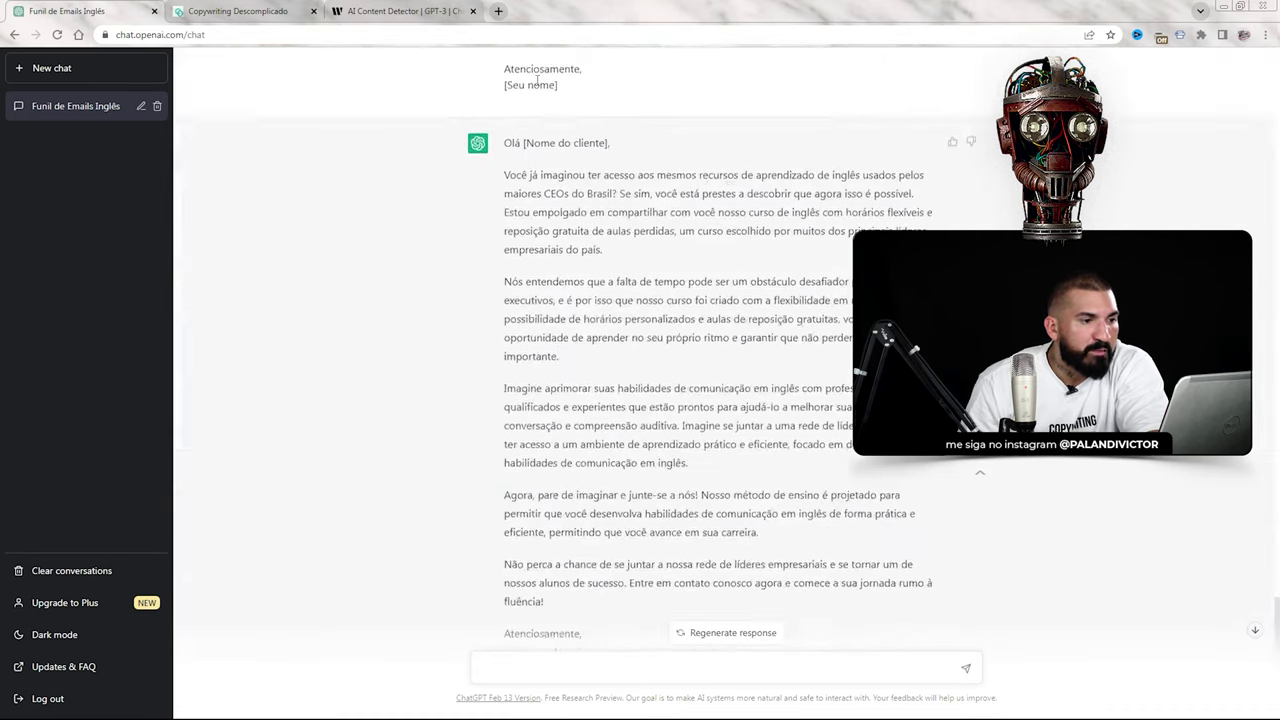
{"action": "scroll", "coordinate": [590, 133], "scroll_direction": "up", "scroll_amount": 1}
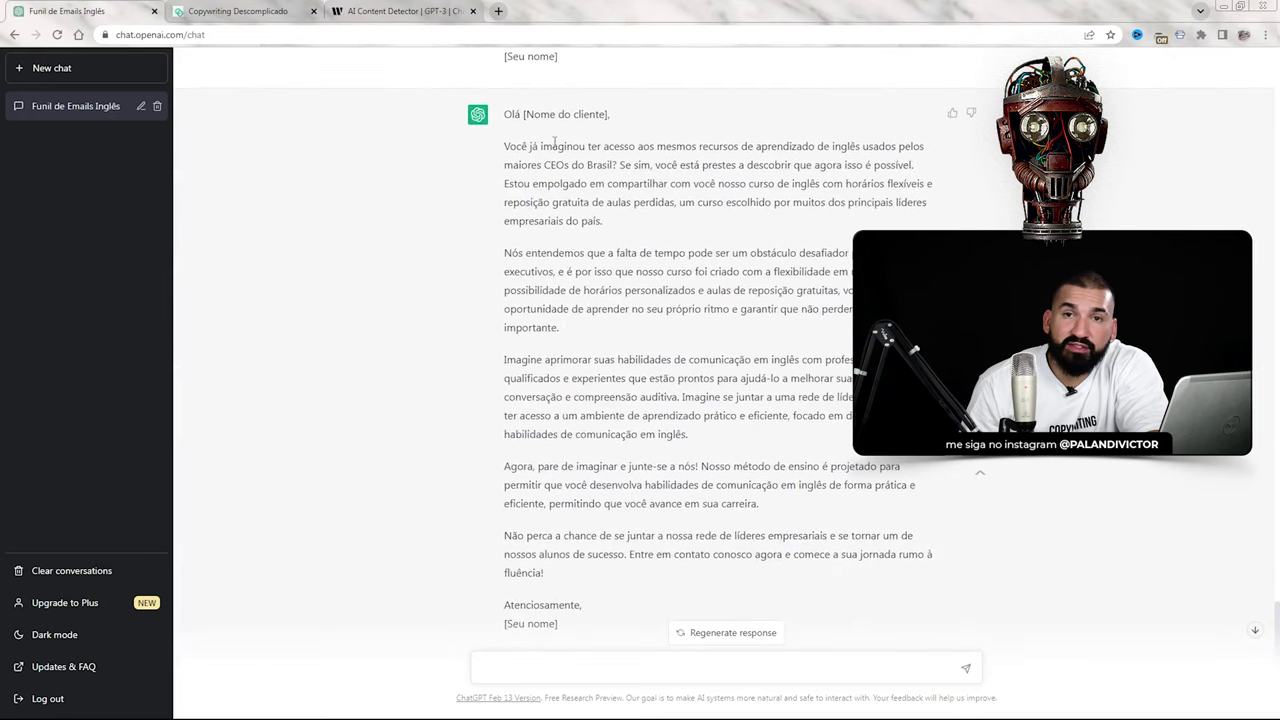
{"action": "scroll", "coordinate": [549, 140], "scroll_direction": "down", "scroll_amount": 1}
{"action": "scroll", "coordinate": [500, 147], "scroll_direction": "up", "scroll_amount": 1}
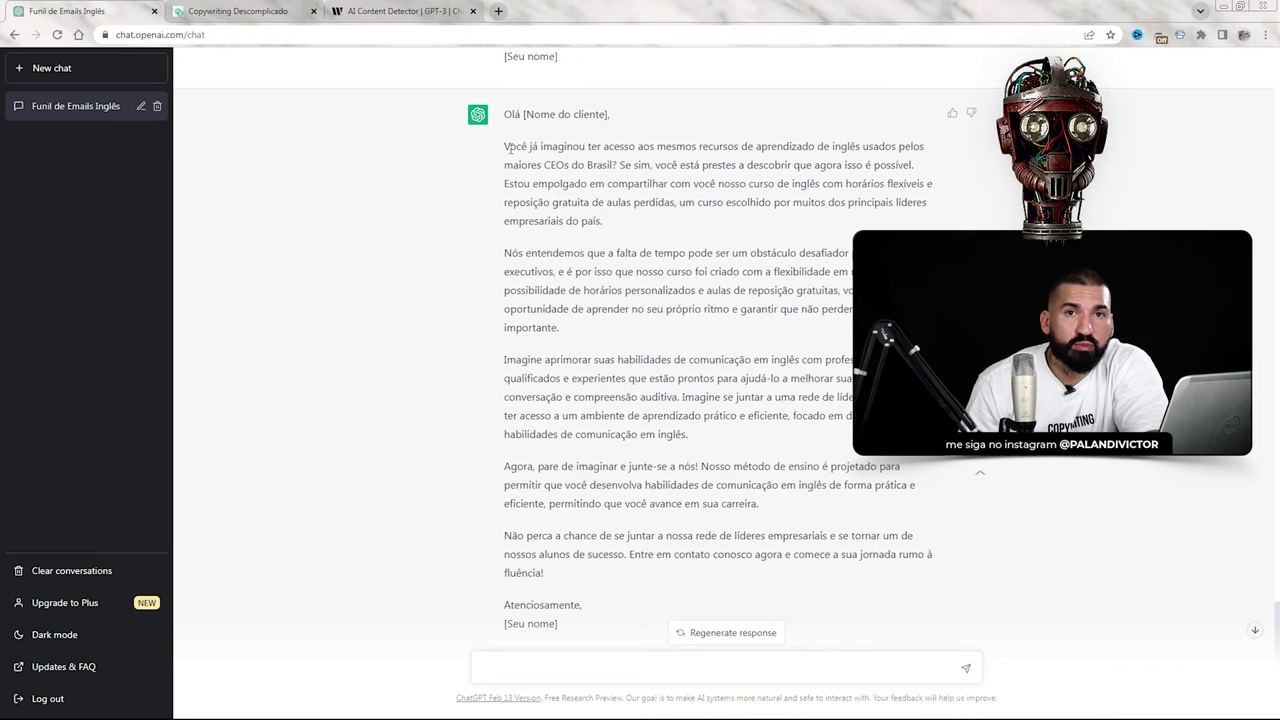
{"action": "left_click_drag", "start_coordinate": [505, 150], "coordinate": [618, 166]}
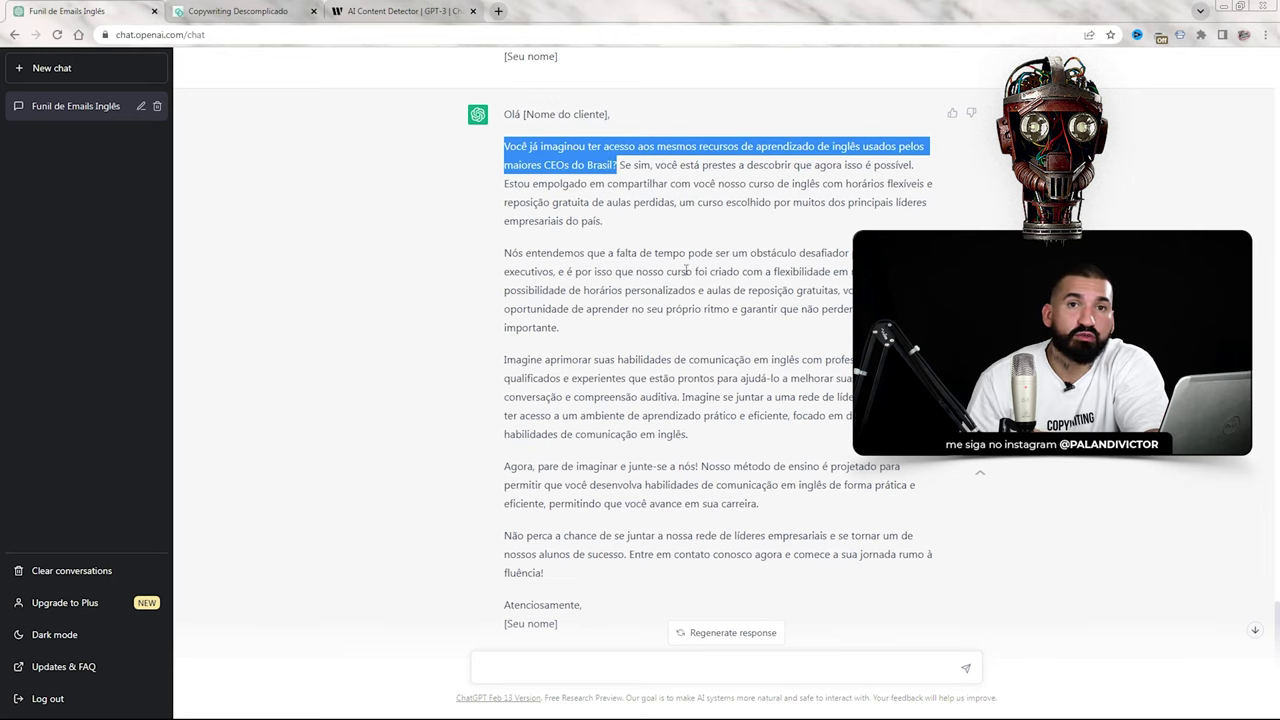